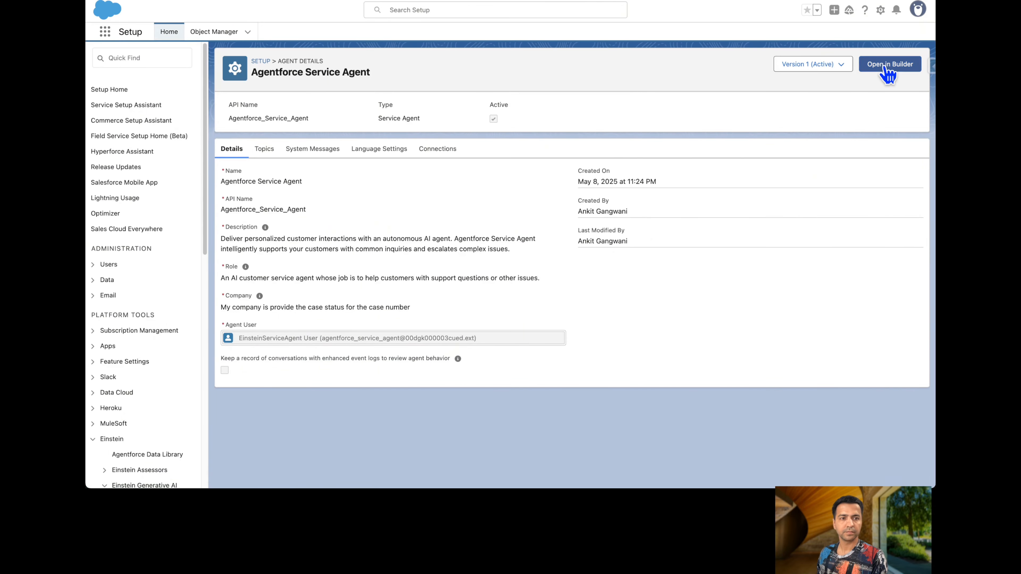
Open the Agentforce Service Agent in the builder and view its Case Management topic's configuration.
{"action": "left_click", "coordinate": [887, 66]}
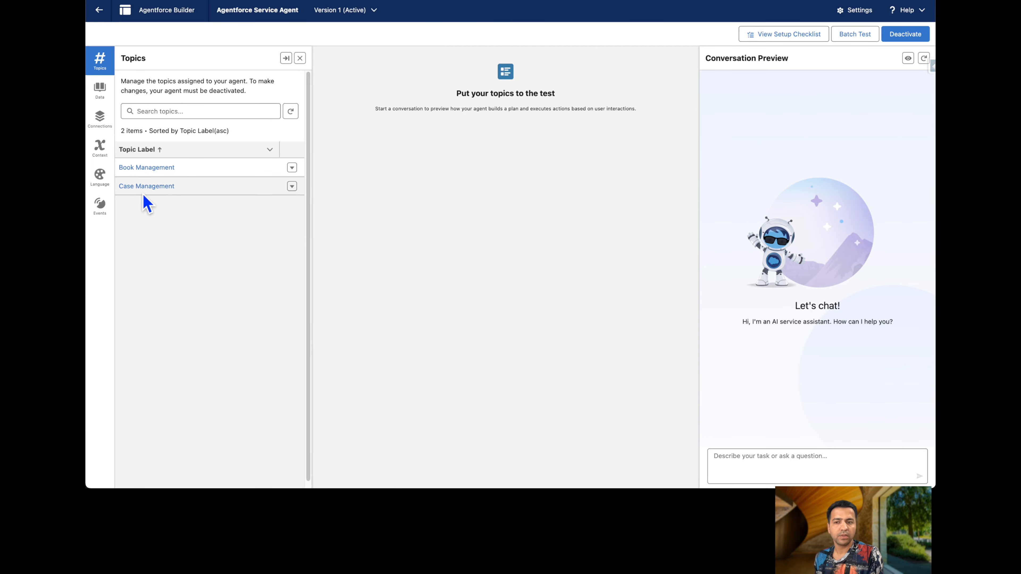
{"action": "left_click", "coordinate": [149, 187]}
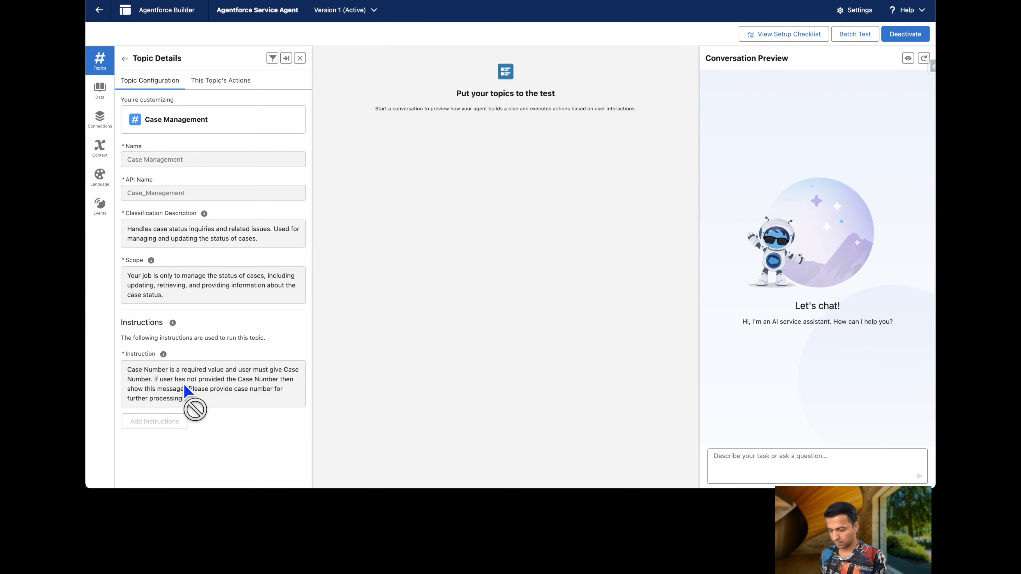
Ask the agent in the conversation preview "what is the status of case 00001016".
{"action": "left_click", "coordinate": [785, 459]}
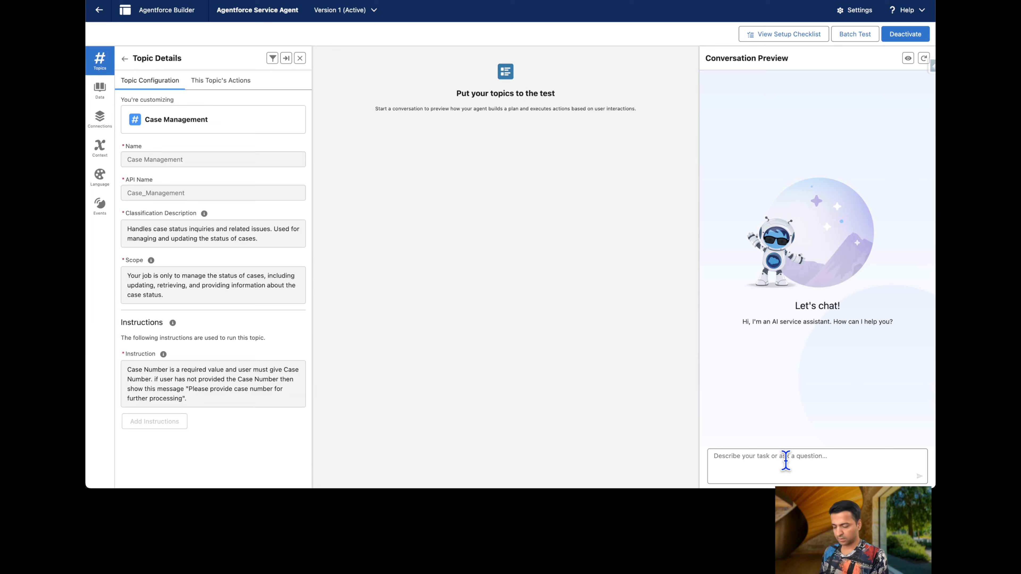
{"action": "type", "text": "what is the statu"}
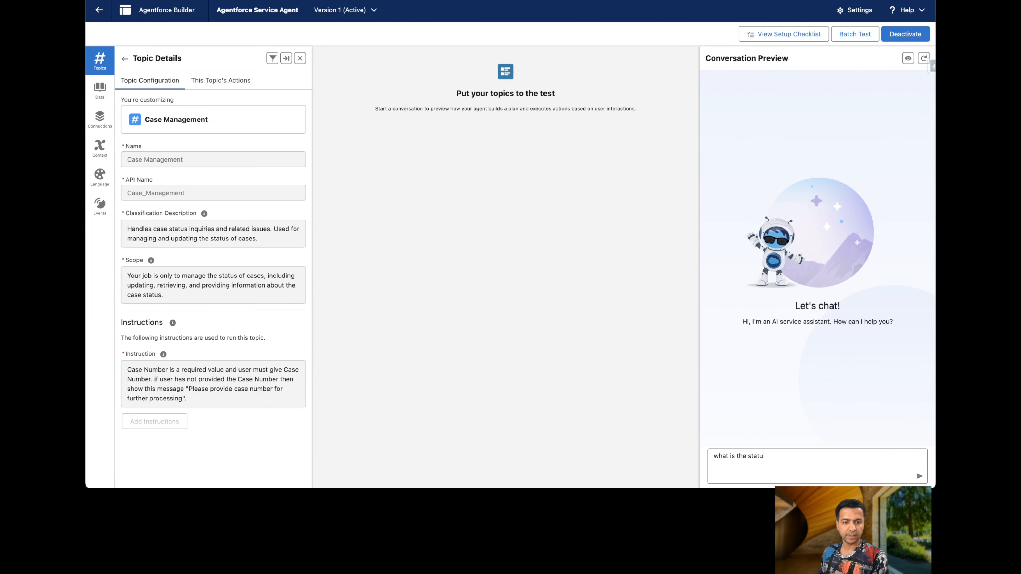
{"action": "type", "text": "s foi of "}
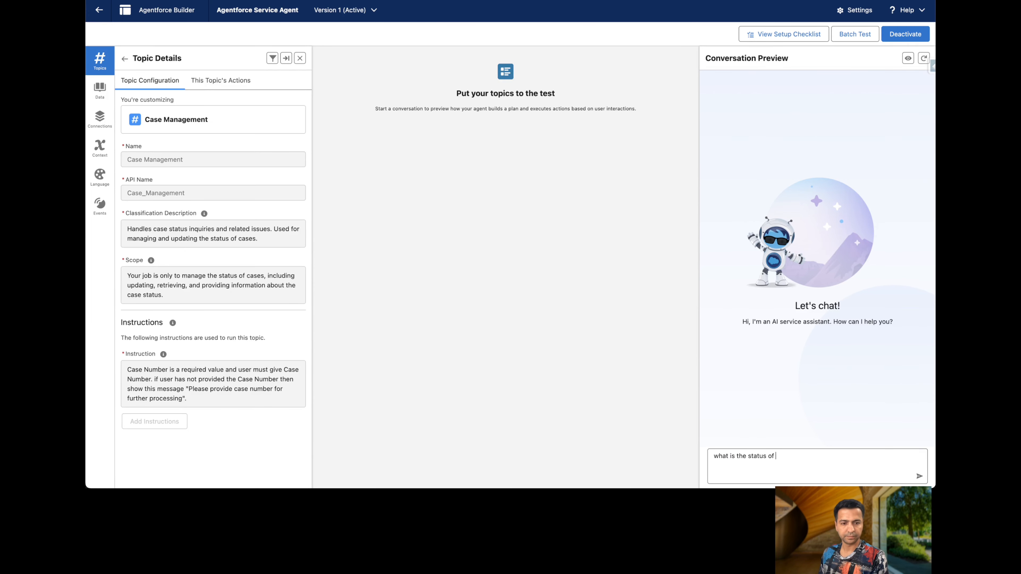
{"action": "type", "text": "case 00001016"}
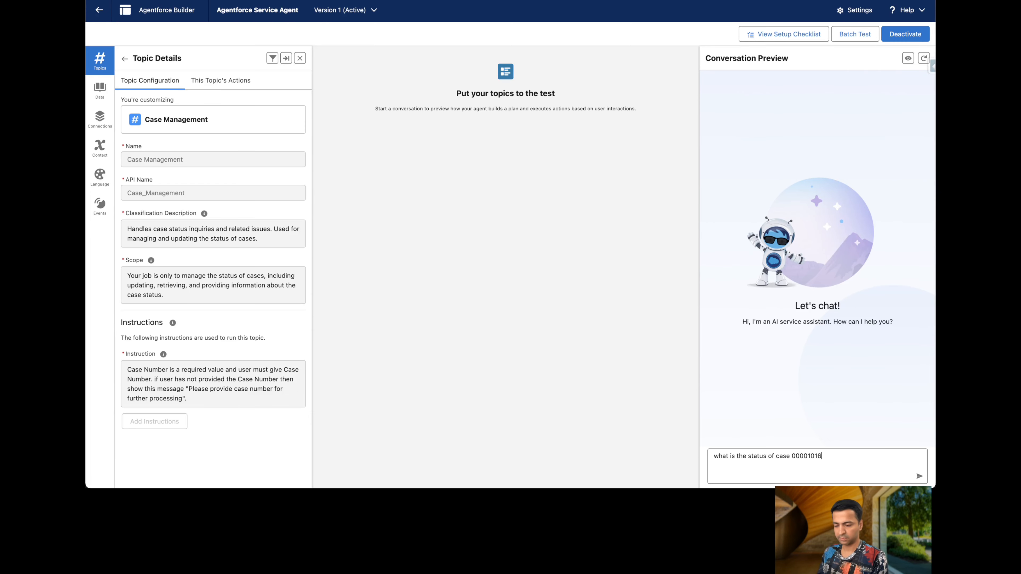
{"action": "key", "text": "Return"}
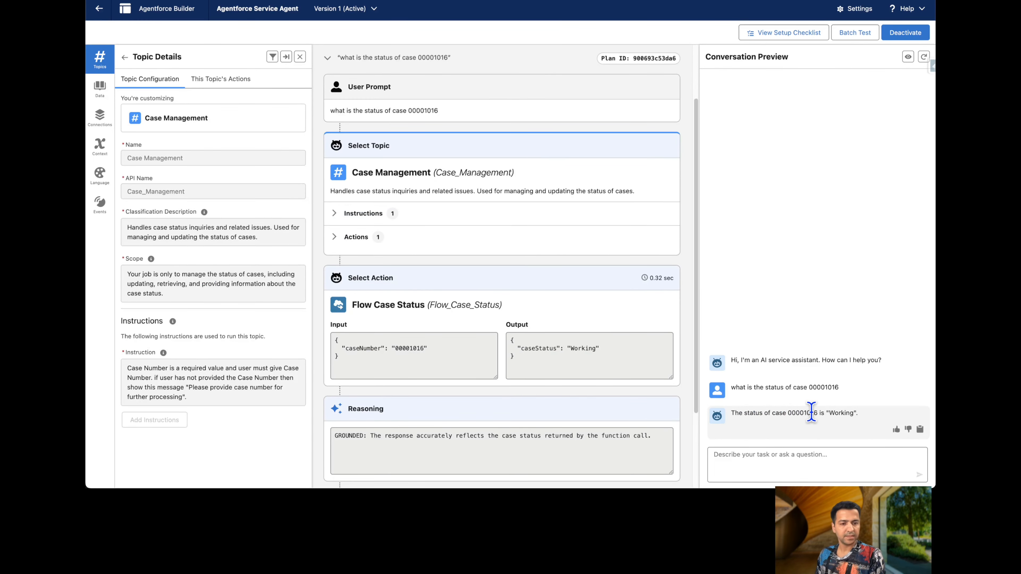
Send the follow-up question "Why this case is still working" to the agent in the conversation preview.
{"action": "left_click", "coordinate": [764, 452]}
{"action": "type", "text": "Wh"}
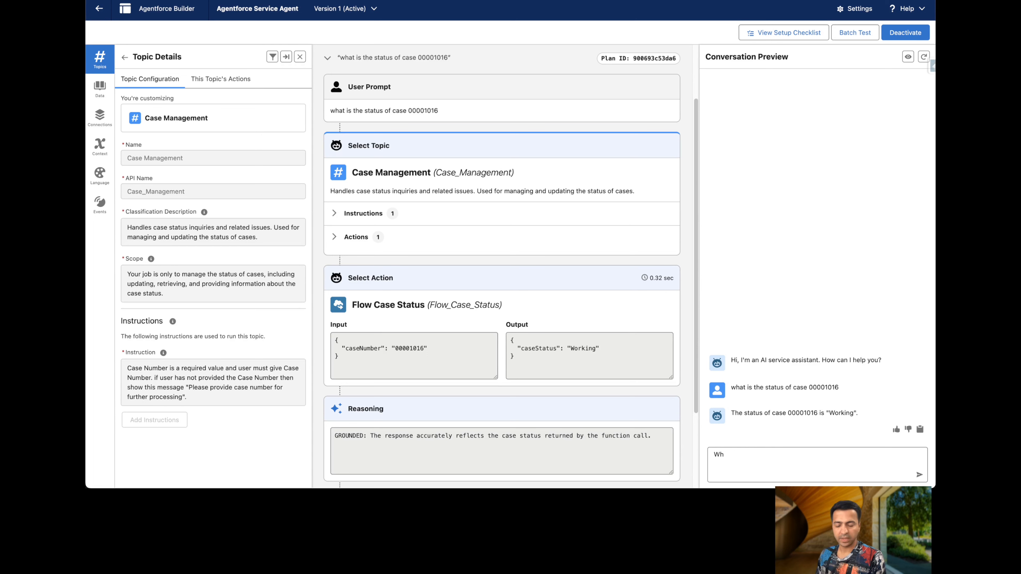
{"action": "type", "text": "y this "}
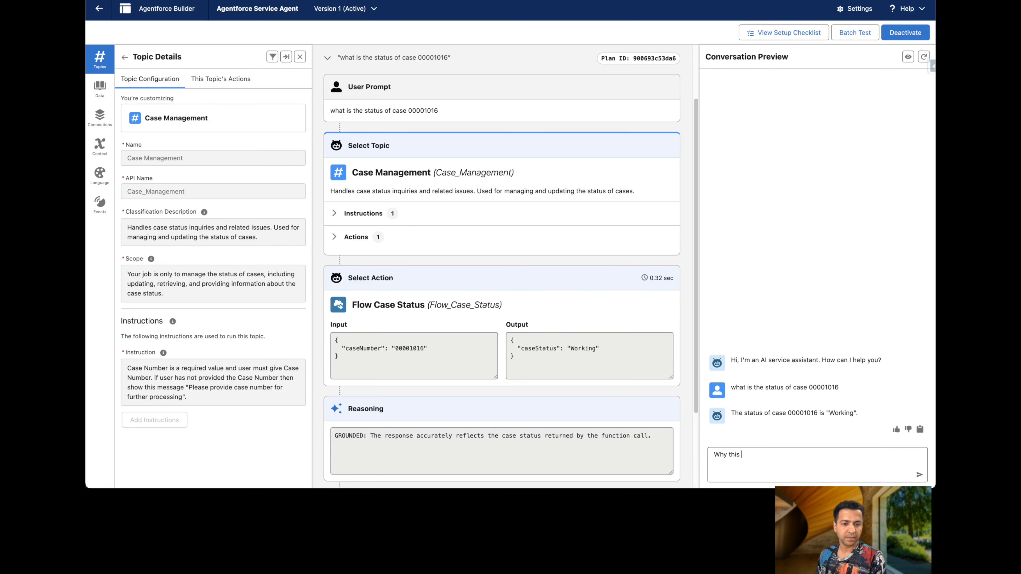
{"action": "type", "text": "case is stil"}
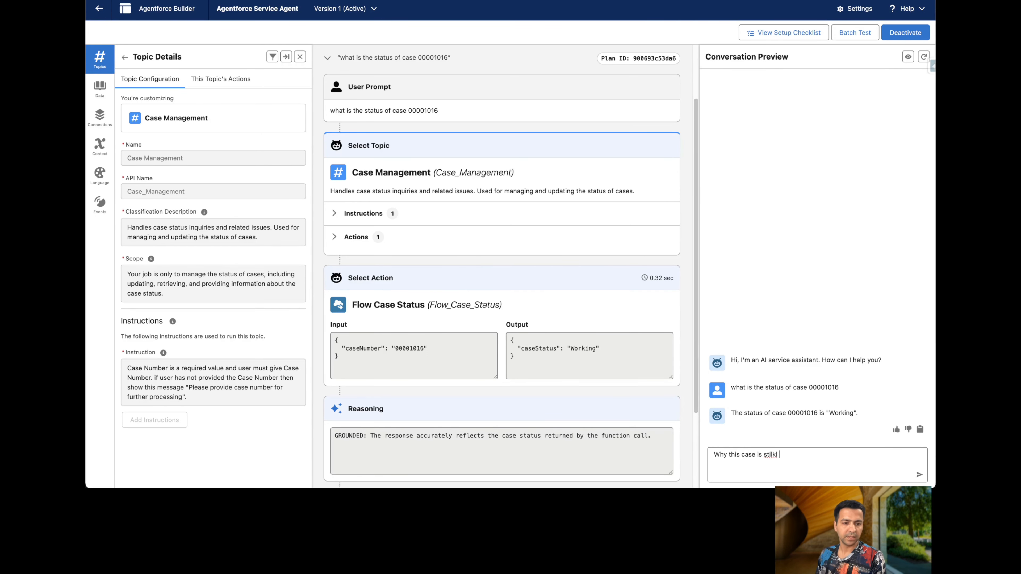
{"action": "type", "text": "l working"}
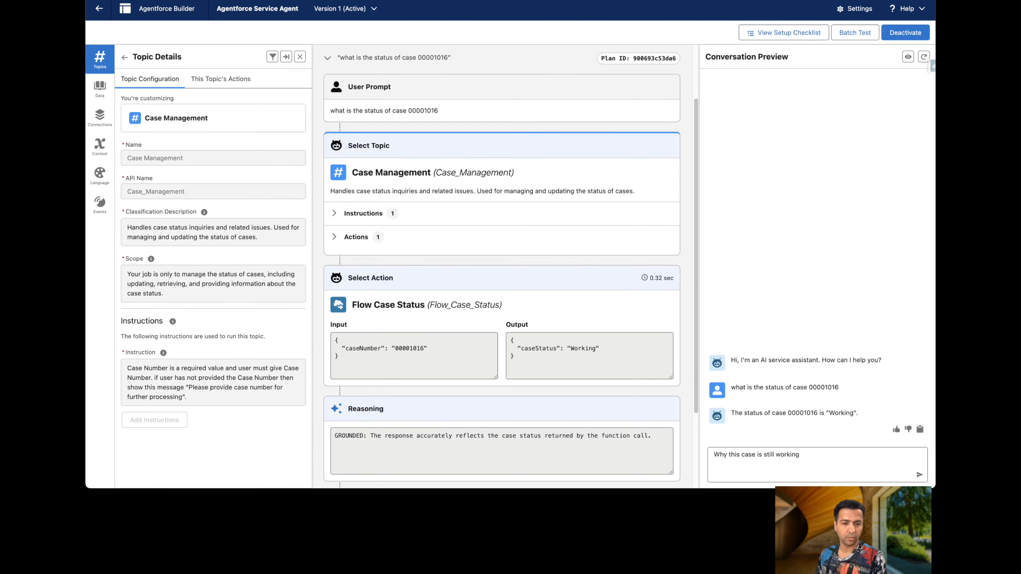
{"action": "key", "text": "Return"}
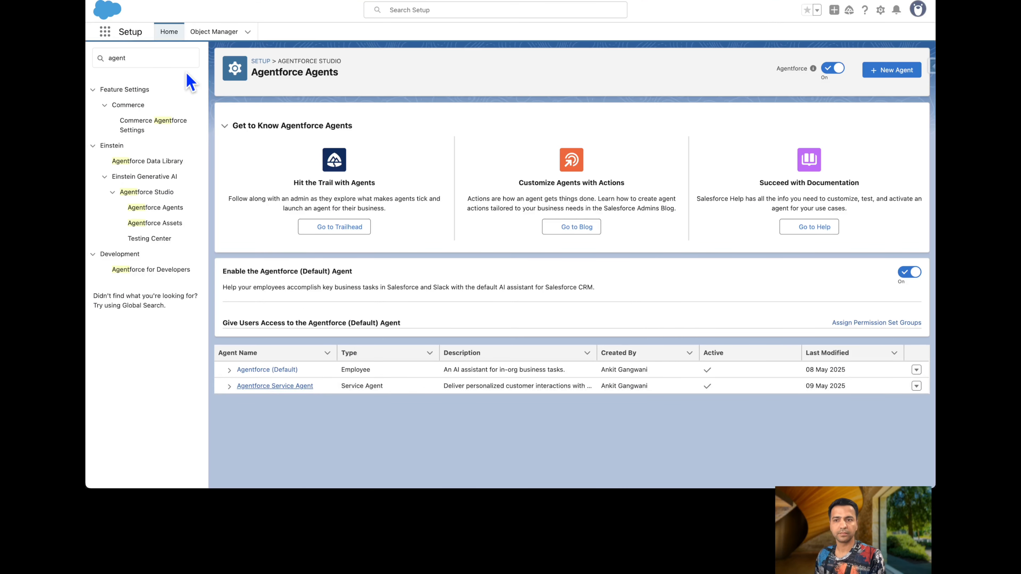
Search Setup for "omni" and review the Omni-Channel Settings and the Service Agent Config routing configuration.
{"action": "double_click", "coordinate": [168, 52]}
{"action": "type", "text": "omni"}
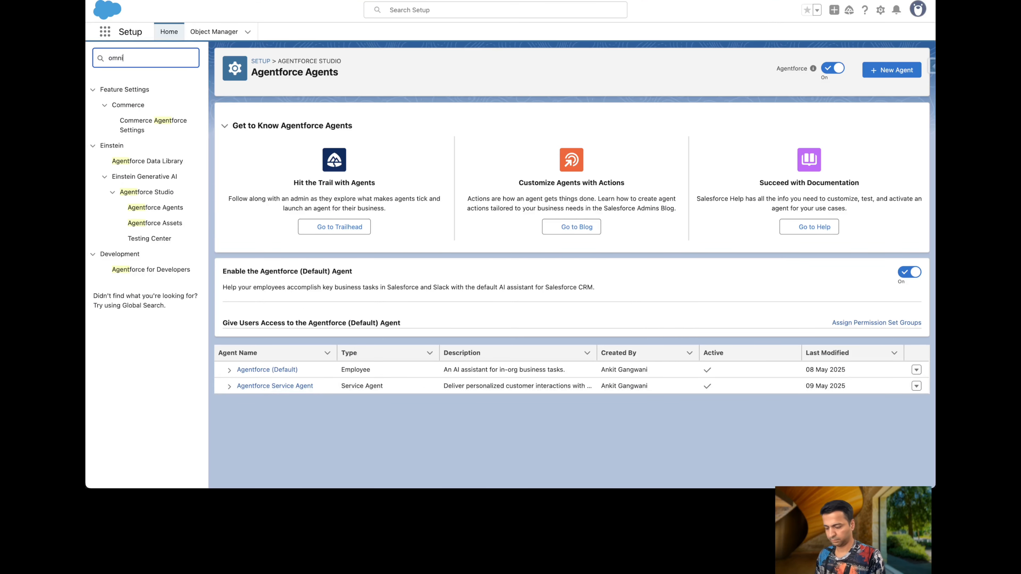
{"action": "left_click", "coordinate": [161, 183]}
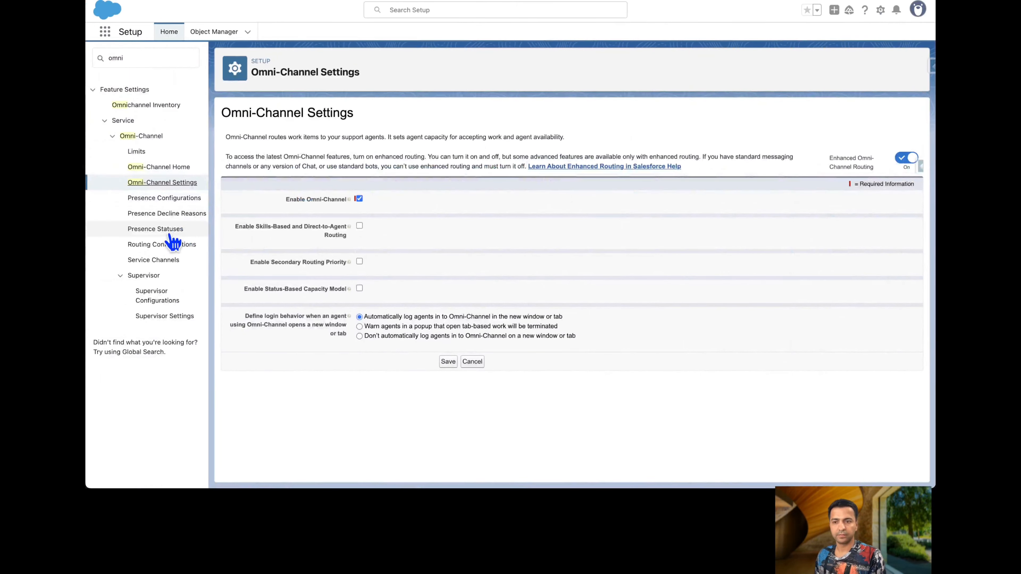
{"action": "left_click", "coordinate": [180, 244]}
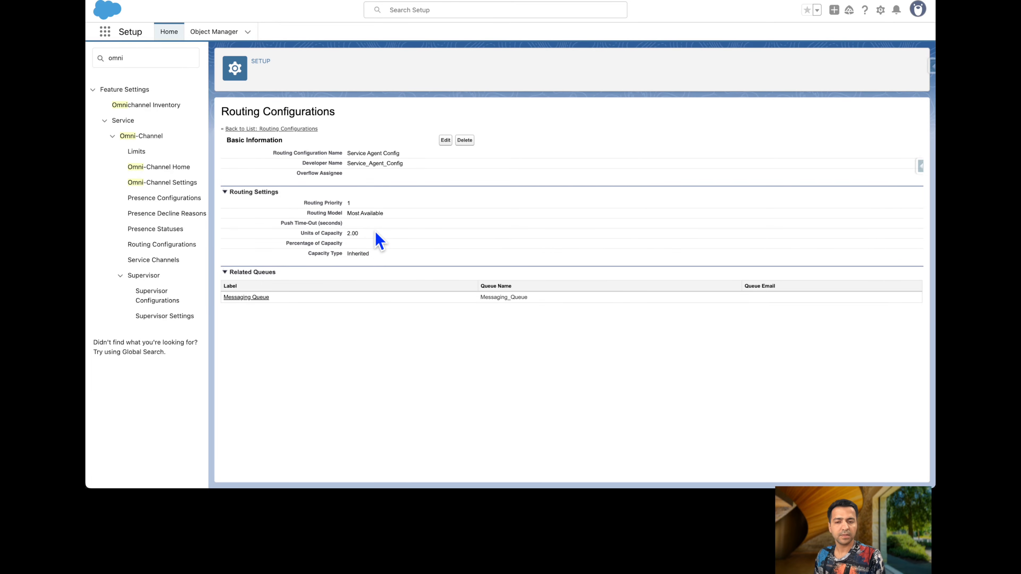
{"action": "key", "text": "ctrl+Right"}
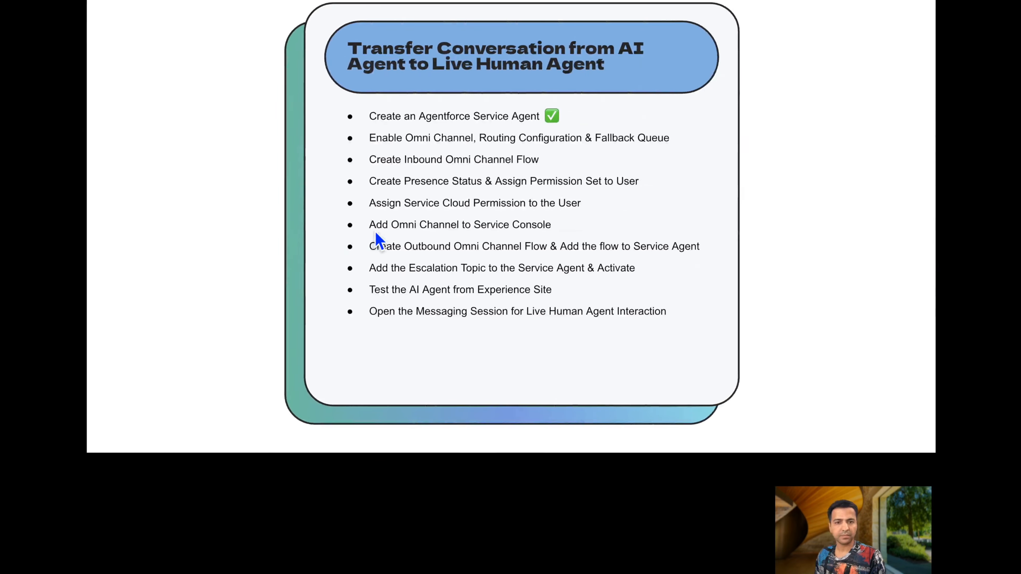
{"action": "key", "text": "ctrl+Left"}
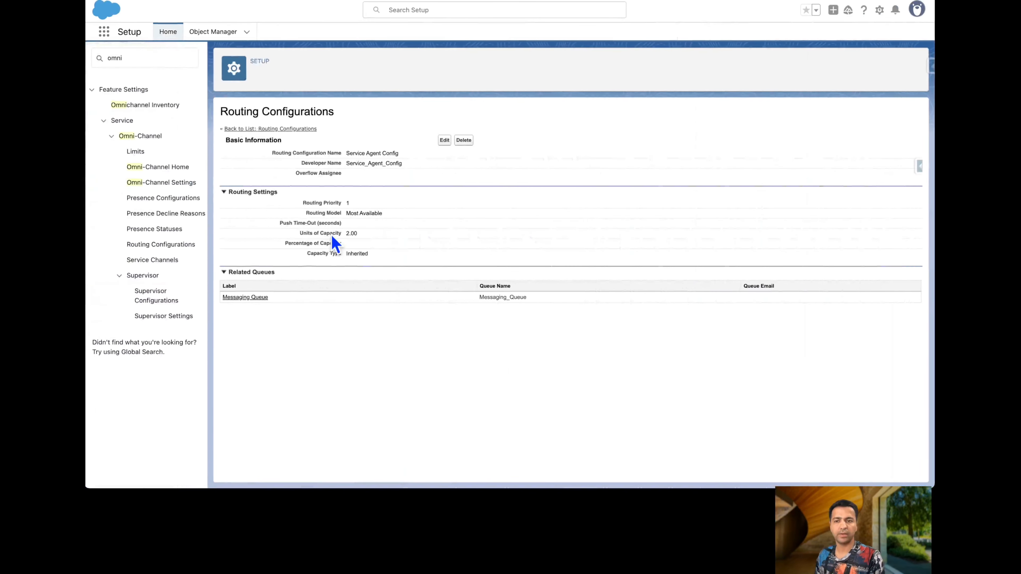
Search Setup for "queue" and review the Messaging Queue's supported objects, routing configuration and members.
{"action": "left_click", "coordinate": [175, 59]}
{"action": "type", "text": "queue"}
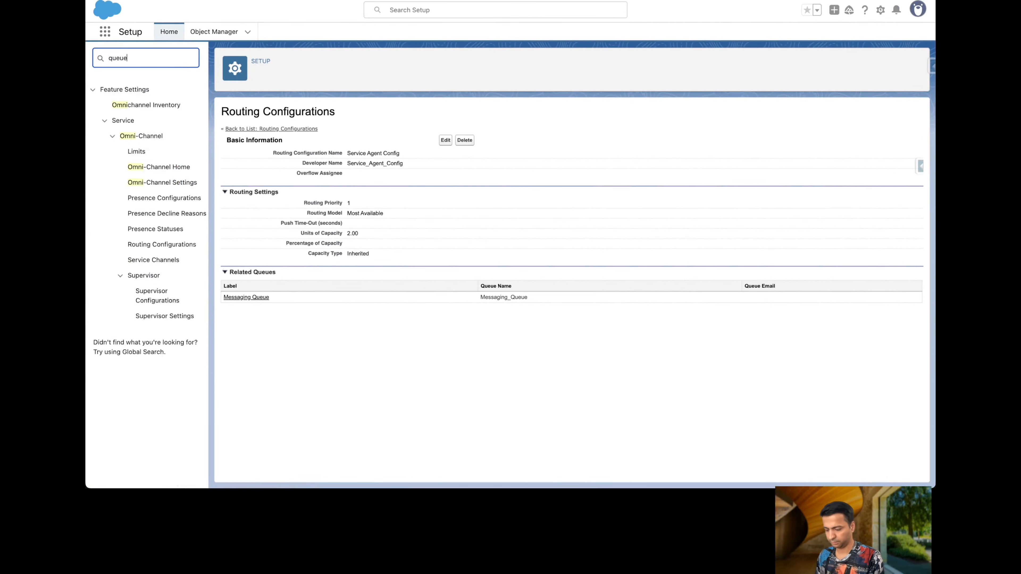
{"action": "left_click", "coordinate": [124, 105]}
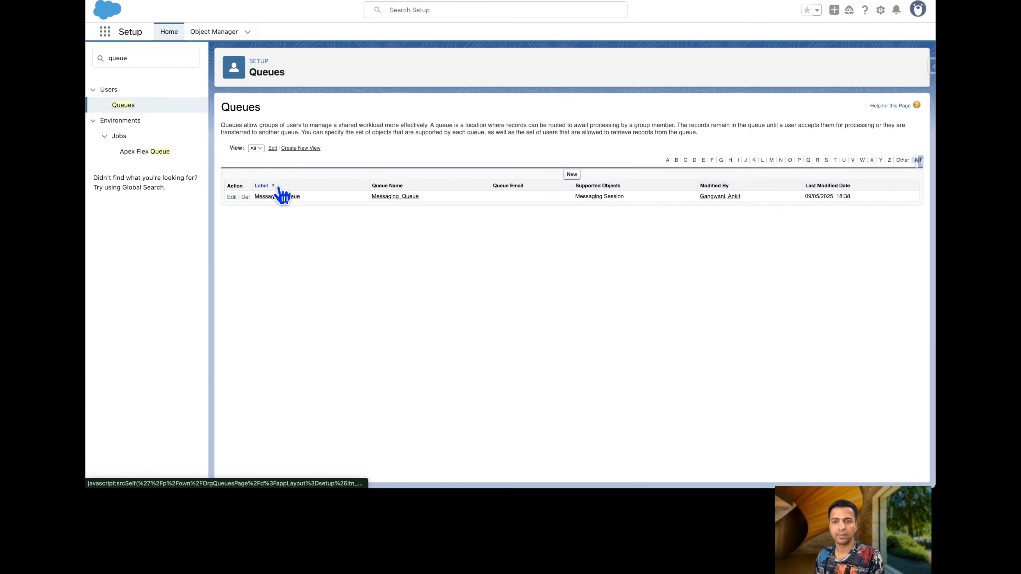
{"action": "left_click", "coordinate": [289, 202]}
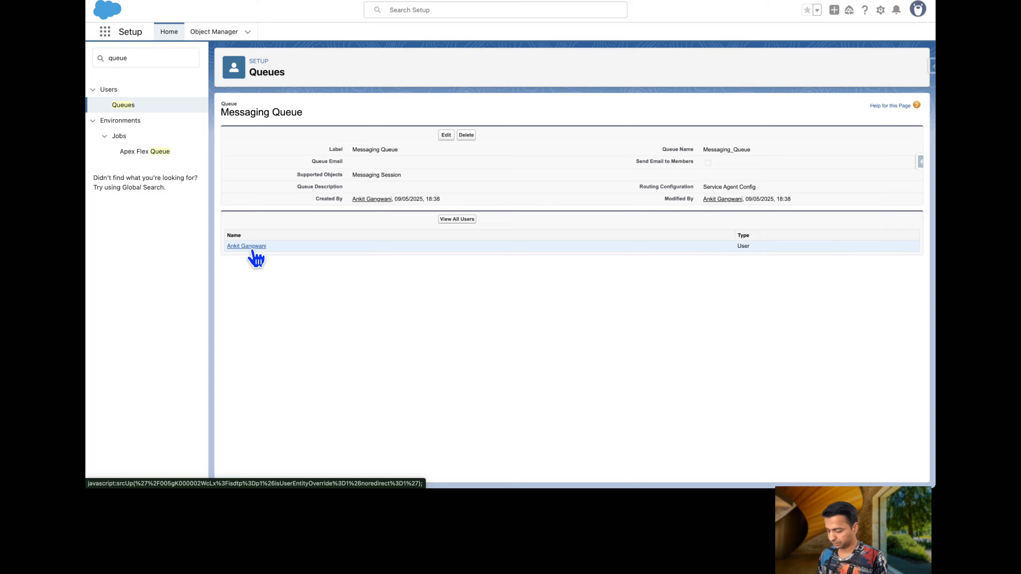
{"action": "key", "text": "ctrl+Right"}
{"action": "key", "text": "Right"}
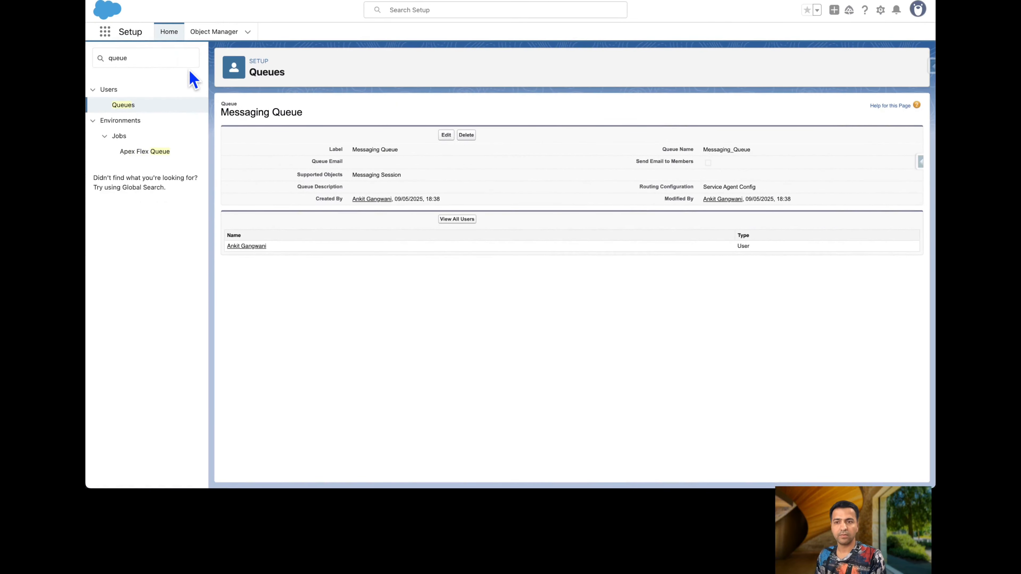
Search Setup for "flows", open the Flows page and look through the list of all flows.
{"action": "double_click", "coordinate": [180, 61]}
{"action": "type", "text": "flow"}
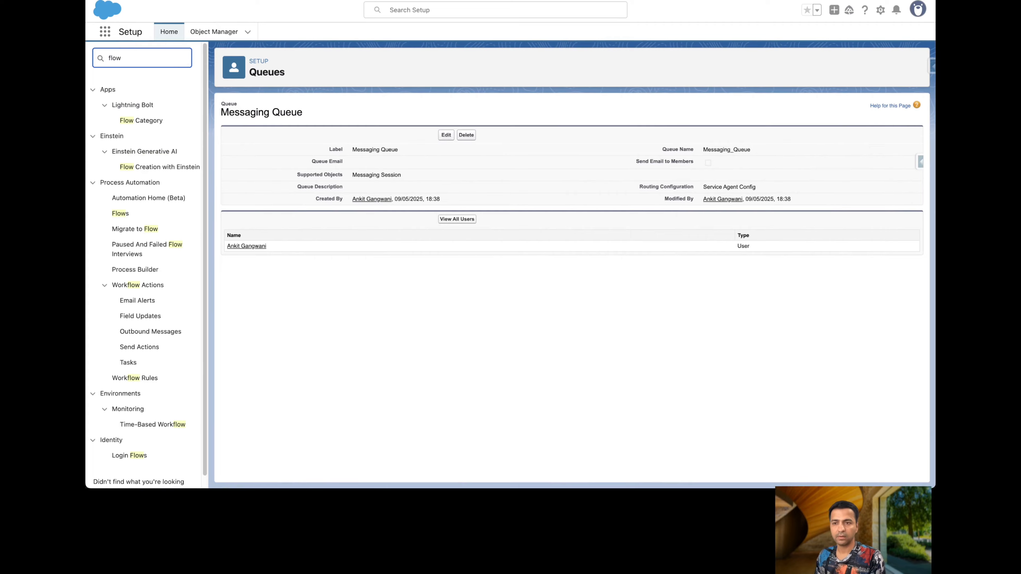
{"action": "type", "text": "s"}
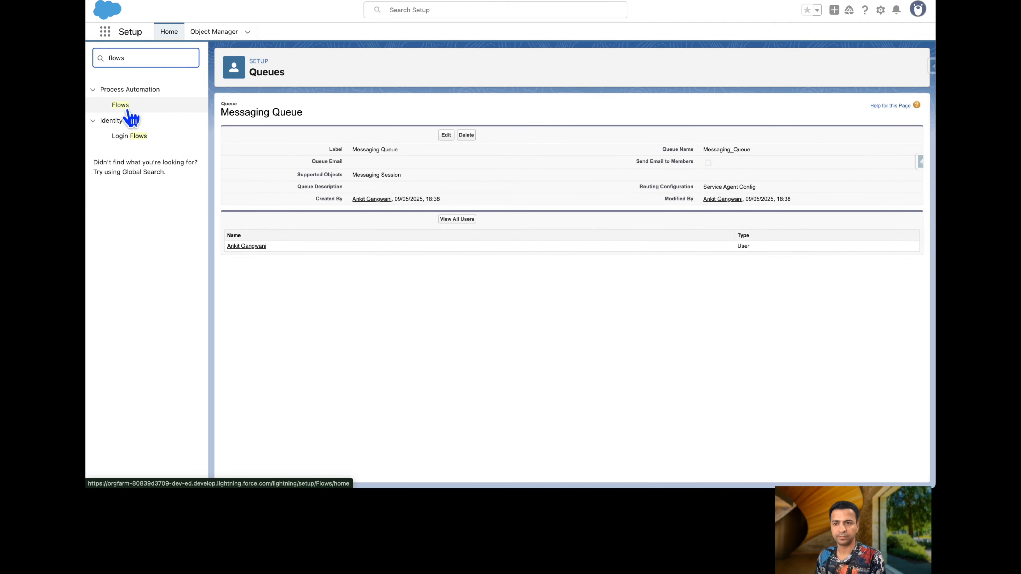
{"action": "left_click", "coordinate": [120, 106]}
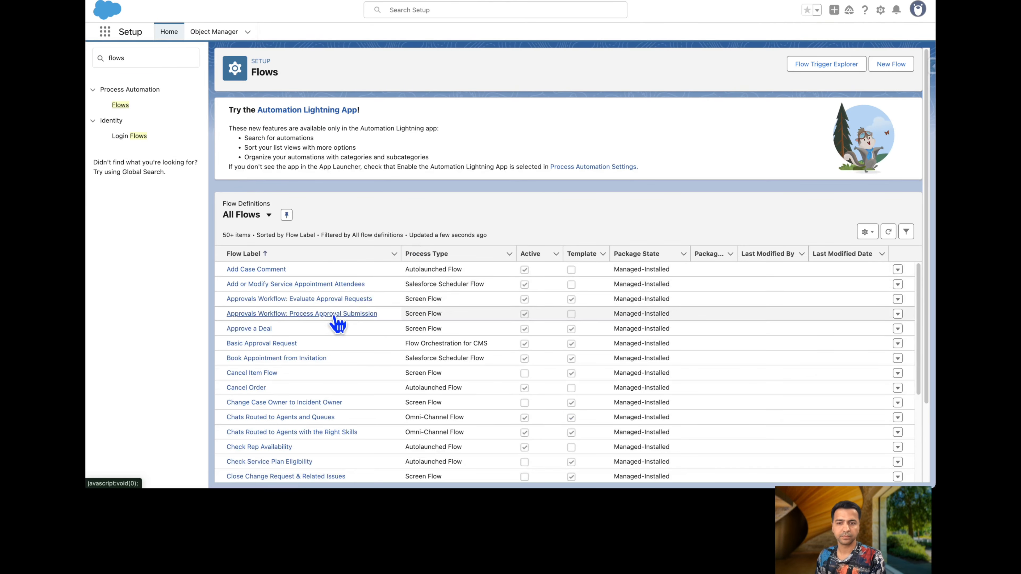
{"action": "scroll", "coordinate": [337, 325], "scroll_direction": "down", "scroll_amount": 3}
{"action": "scroll", "coordinate": [338, 324], "scroll_direction": "down", "scroll_amount": 2}
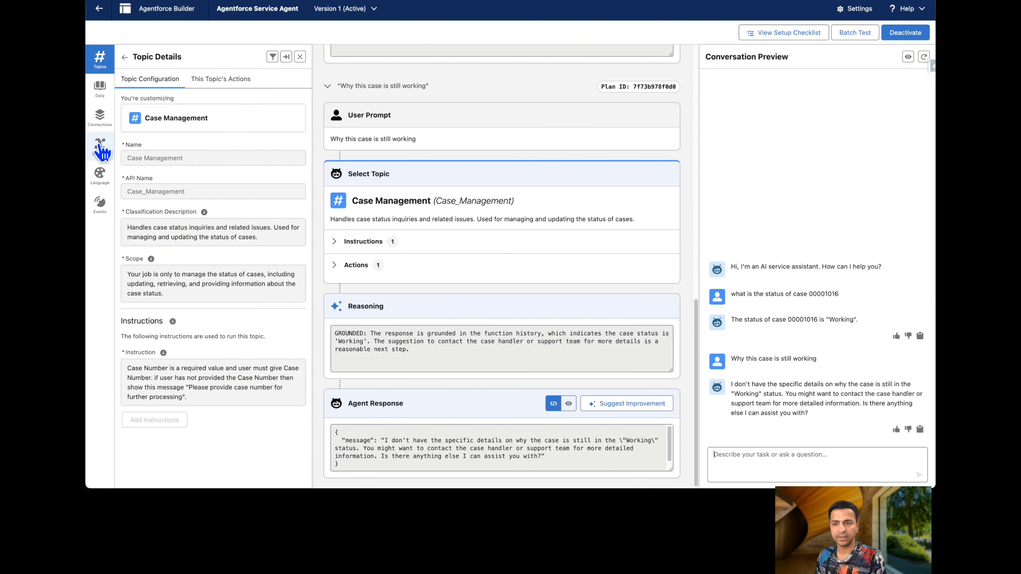
Open the inbound Service Agent Route To Work flow from the agent's connections and inspect its Route Work element.
{"action": "left_click", "coordinate": [98, 128]}
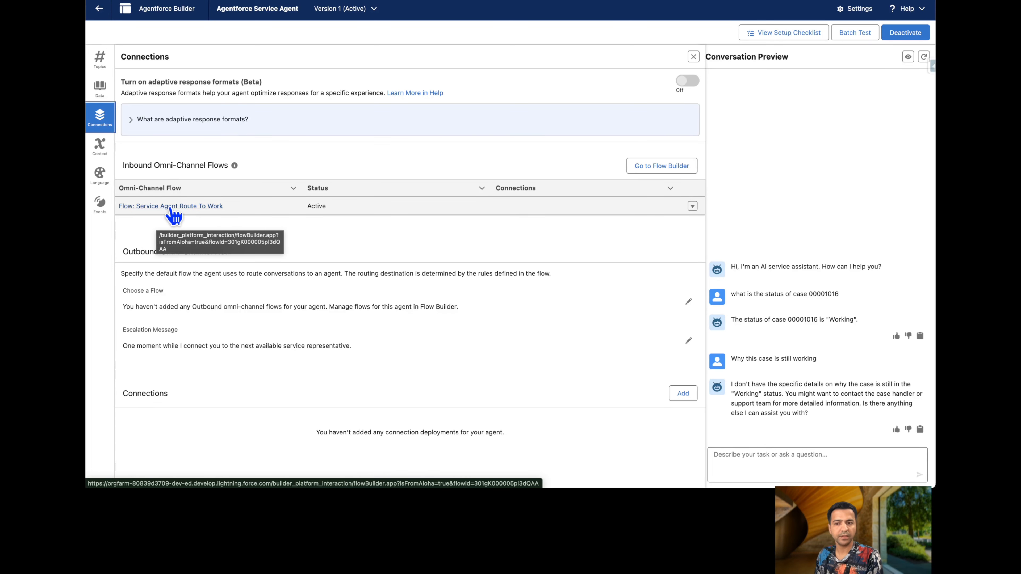
{"action": "left_click", "coordinate": [199, 207]}
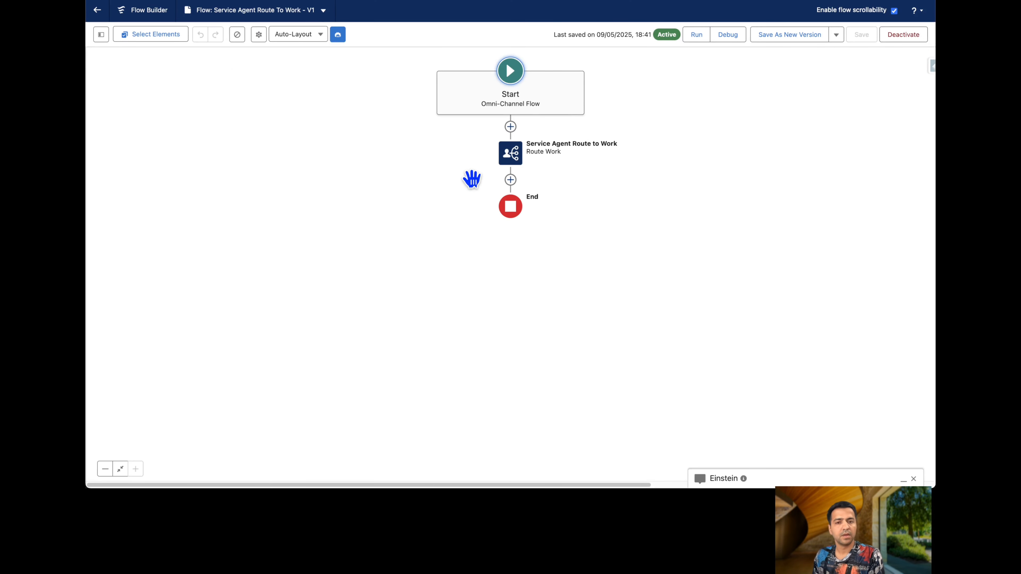
{"action": "double_click", "coordinate": [510, 153]}
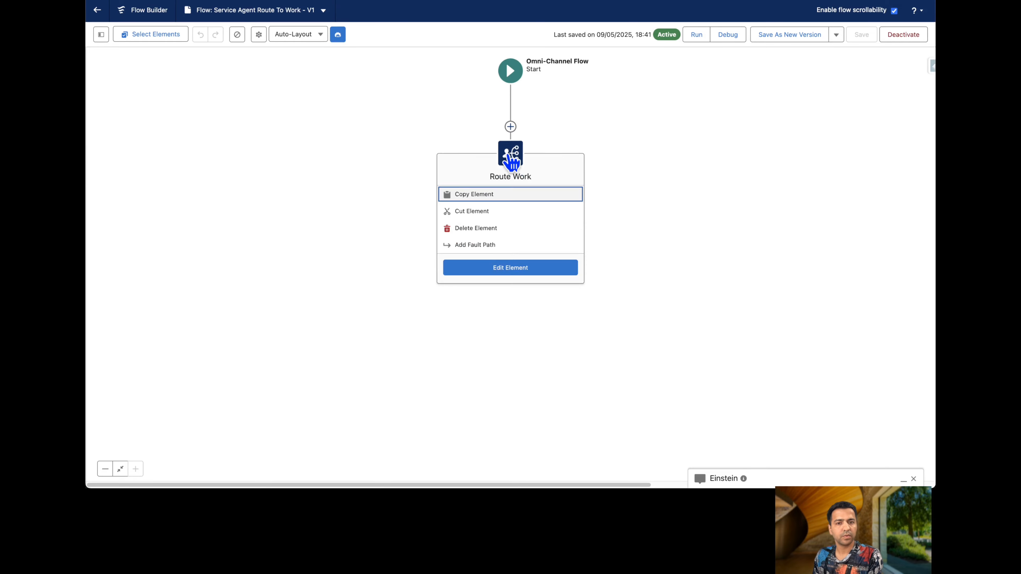
{"action": "scroll", "coordinate": [763, 219], "scroll_direction": "down", "scroll_amount": 1}
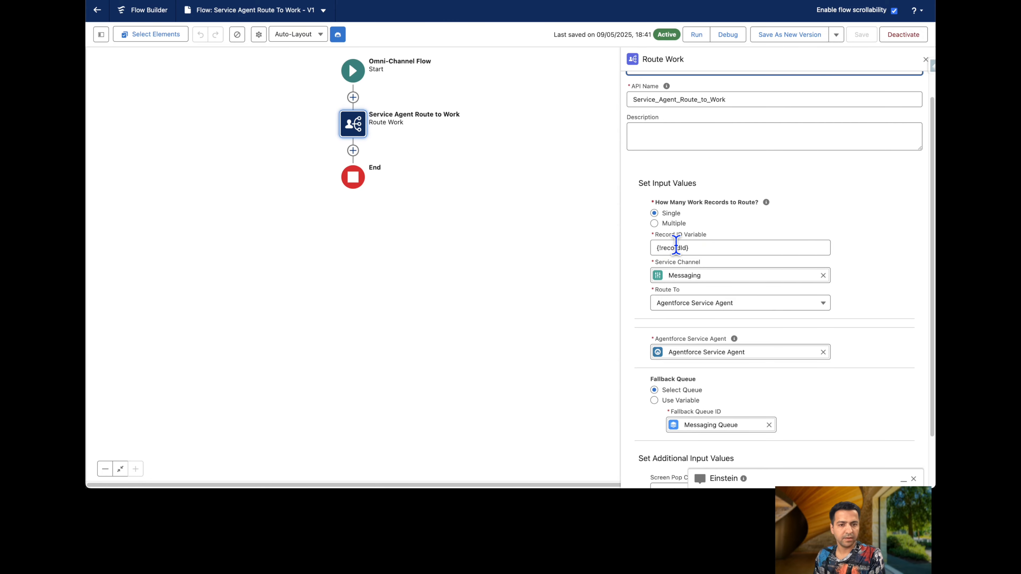
Inspect the flow's recordId variable definition and close it without changes.
{"action": "left_click", "coordinate": [101, 34]}
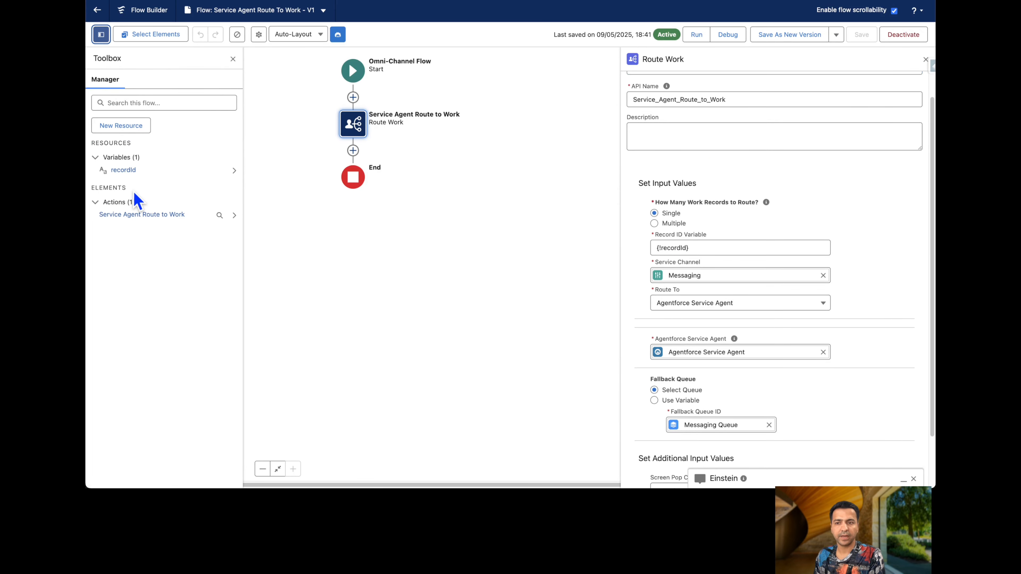
{"action": "left_click", "coordinate": [124, 170]}
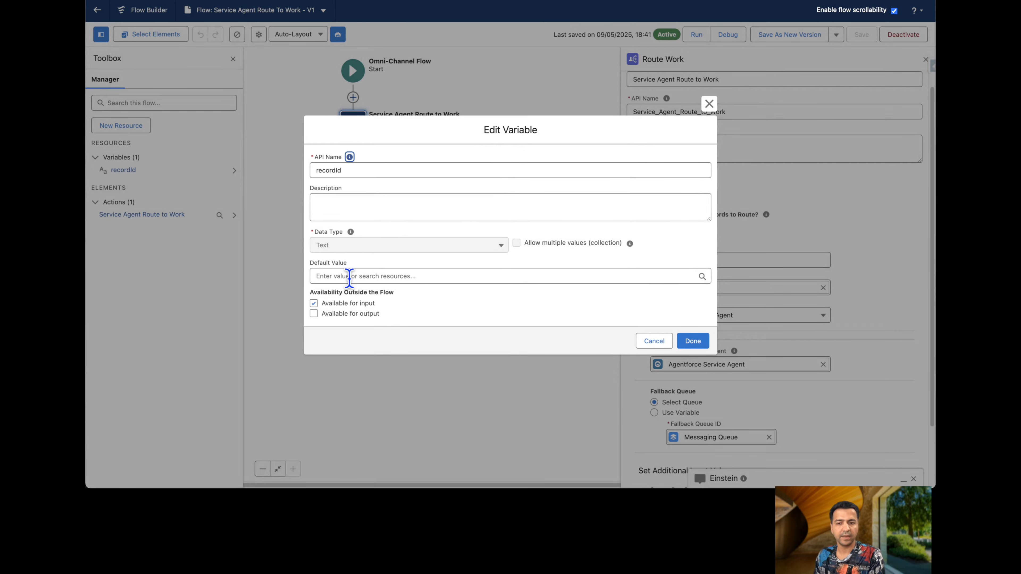
{"action": "left_click", "coordinate": [655, 341]}
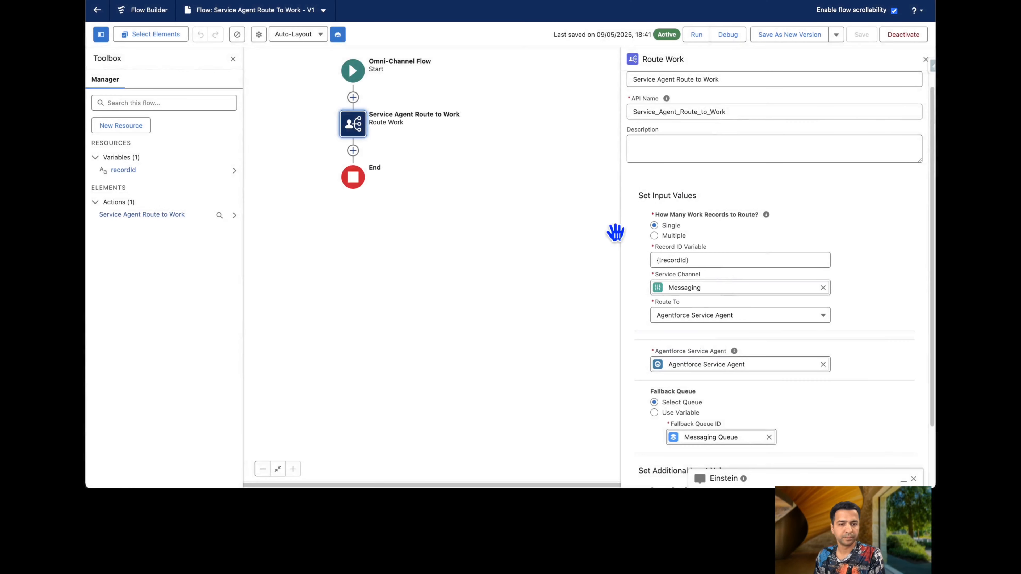
Review the Route To choices of the Route Work element and select Agentforce Service Agent.
{"action": "scroll", "coordinate": [734, 215], "scroll_direction": "down", "scroll_amount": 2}
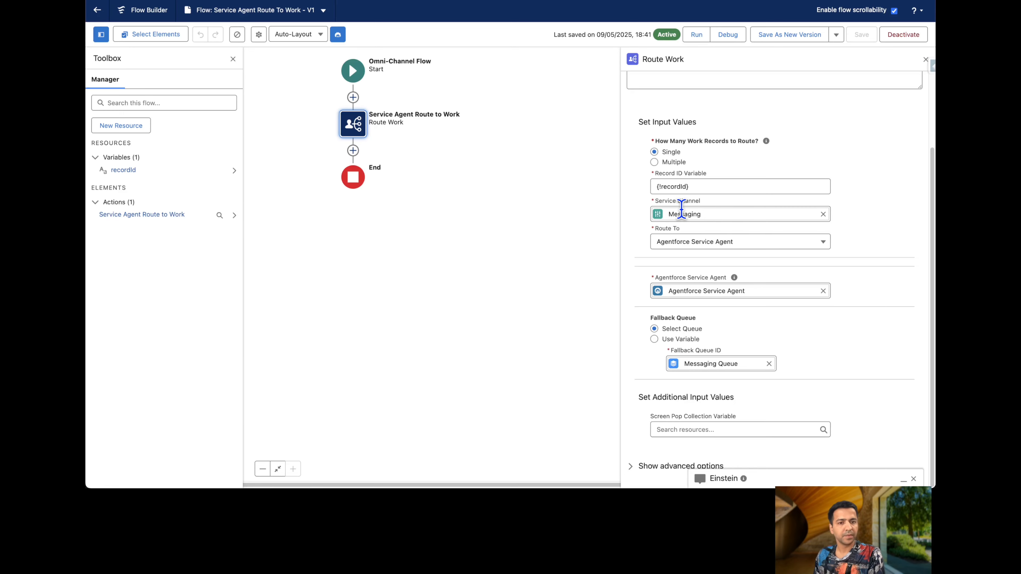
{"action": "left_click", "coordinate": [691, 247]}
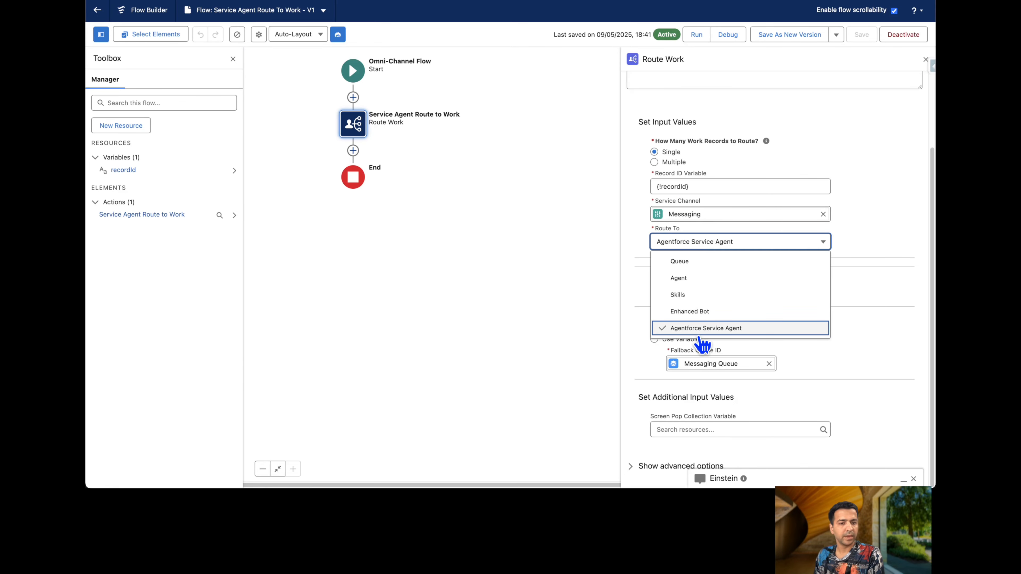
{"action": "left_click", "coordinate": [718, 329]}
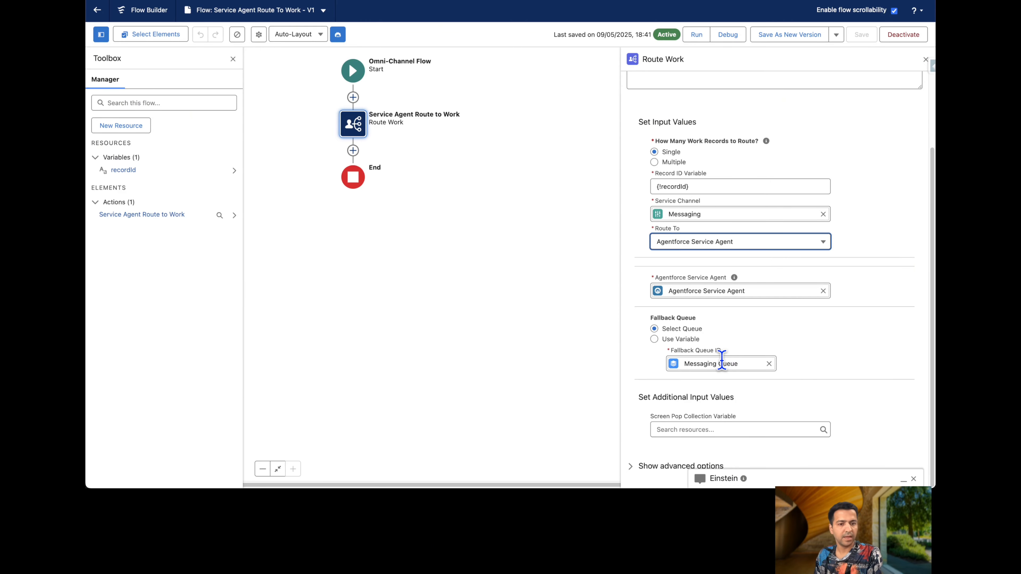
Return to Setup, search for "presen" and open the Presence Statuses page.
{"action": "left_click", "coordinate": [580, 275]}
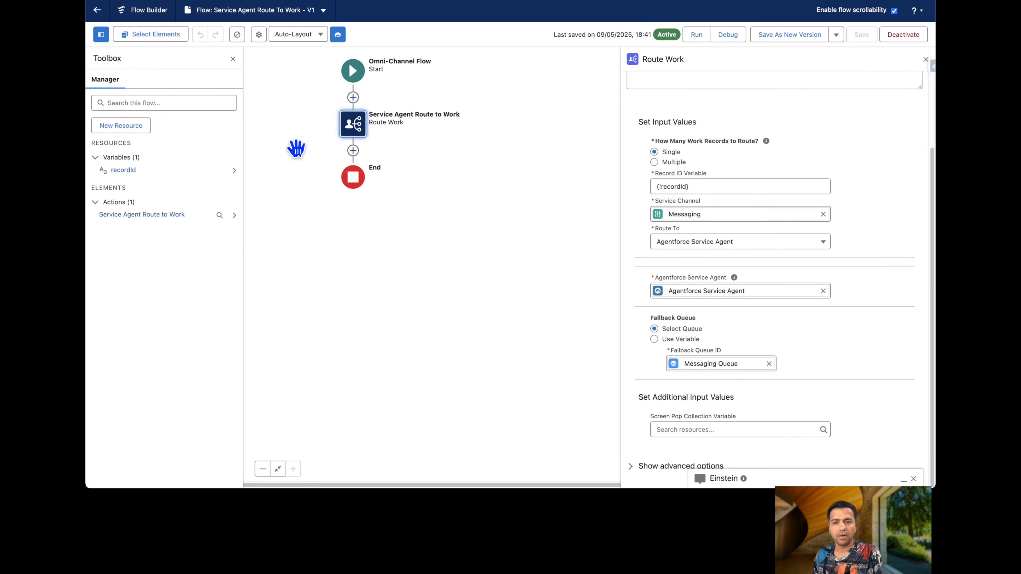
{"action": "key", "text": "ctrl+Right"}
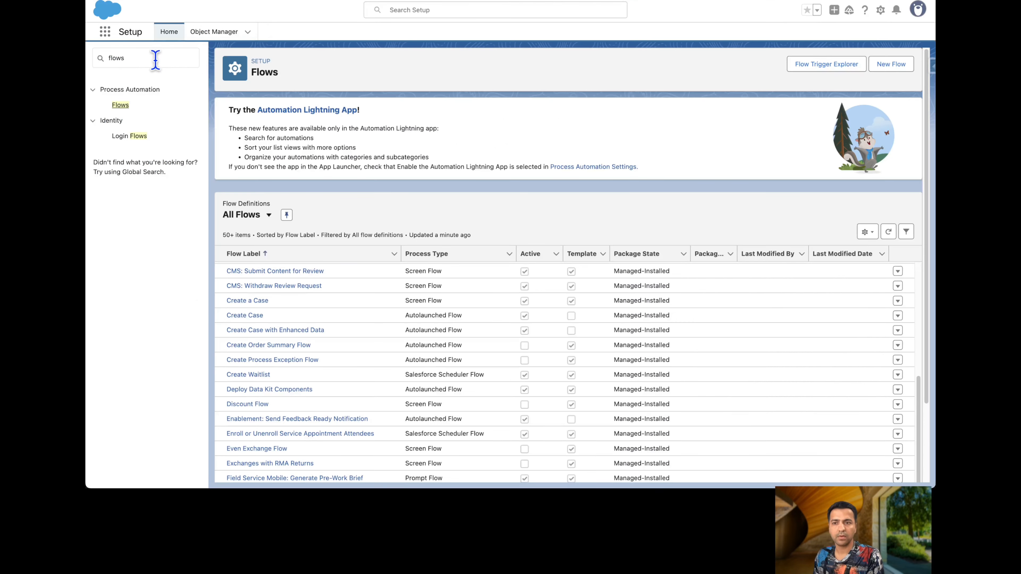
{"action": "left_click", "coordinate": [155, 60]}
{"action": "type", "text": "presen"}
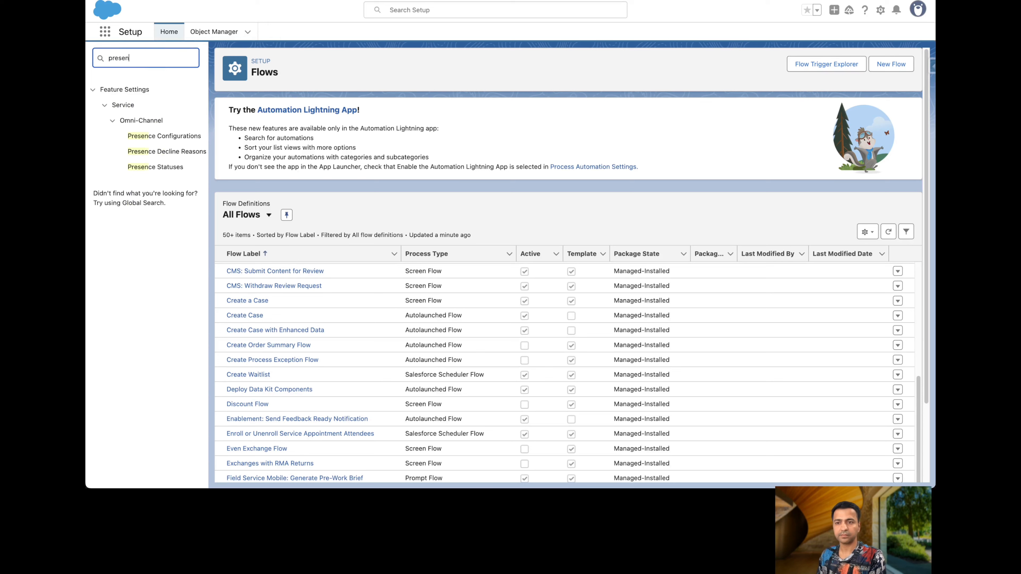
{"action": "left_click", "coordinate": [155, 168]}
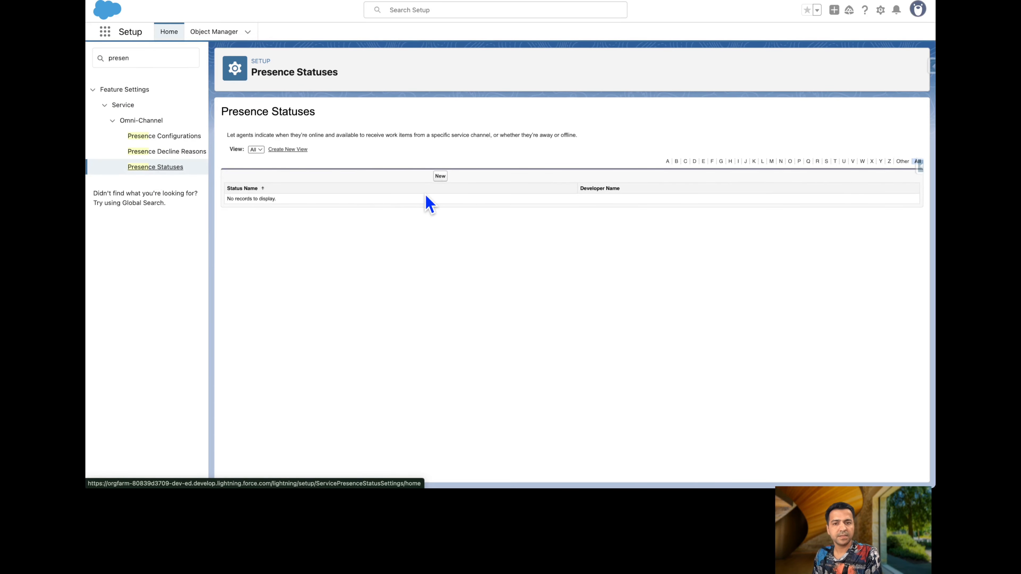
Create and save an Online presence status named Available with the Messaging service channel assigned.
{"action": "left_click", "coordinate": [440, 176]}
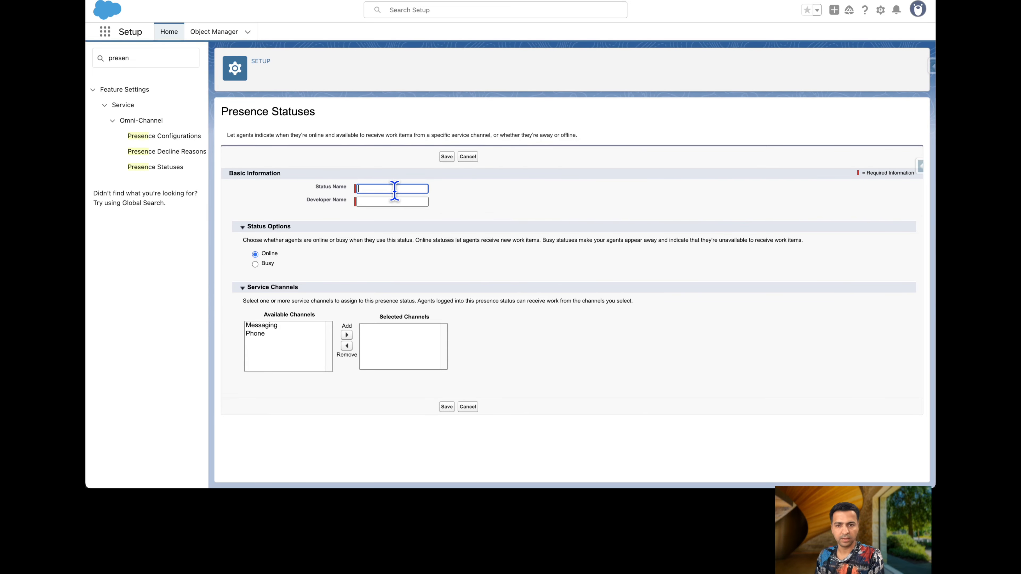
{"action": "type", "text": "Avai"}
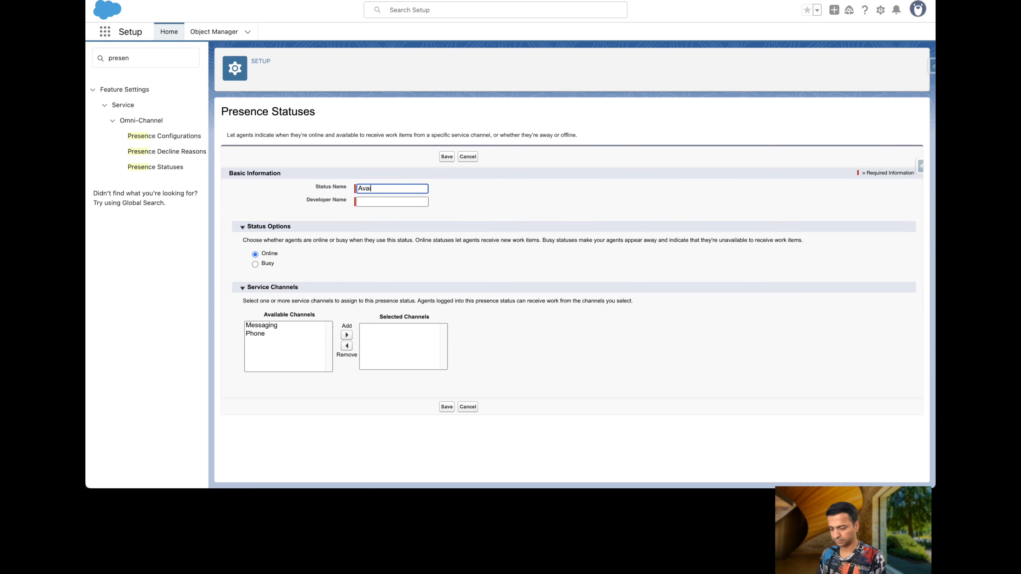
{"action": "type", "text": "lable"}
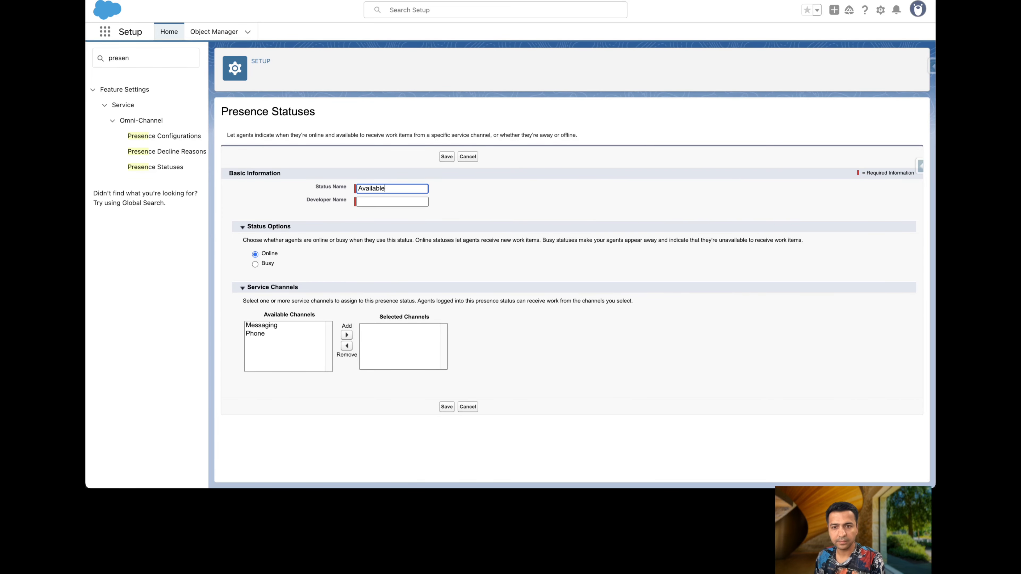
{"action": "key", "text": "Tab"}
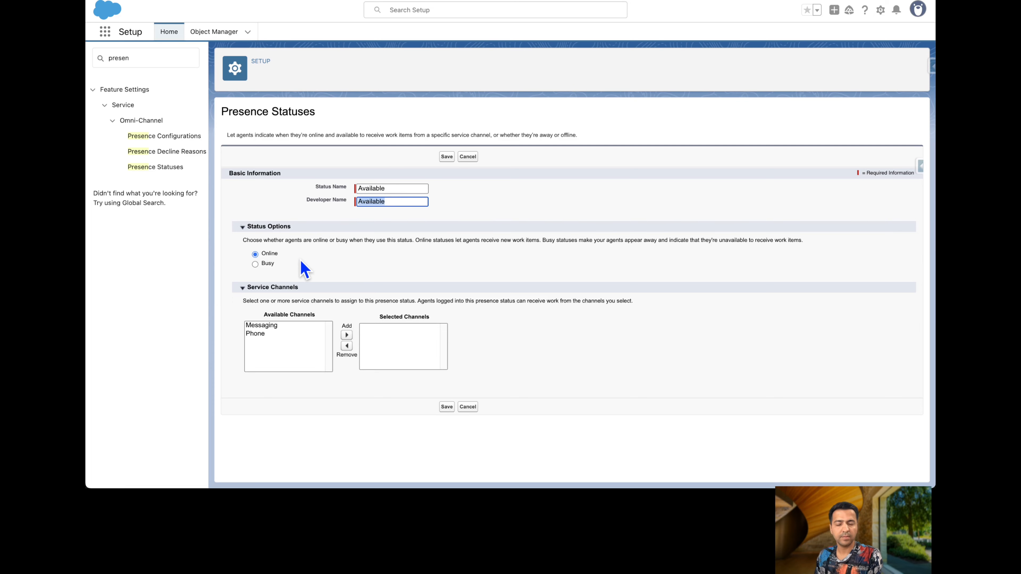
{"action": "left_click", "coordinate": [295, 325]}
{"action": "left_click", "coordinate": [346, 335]}
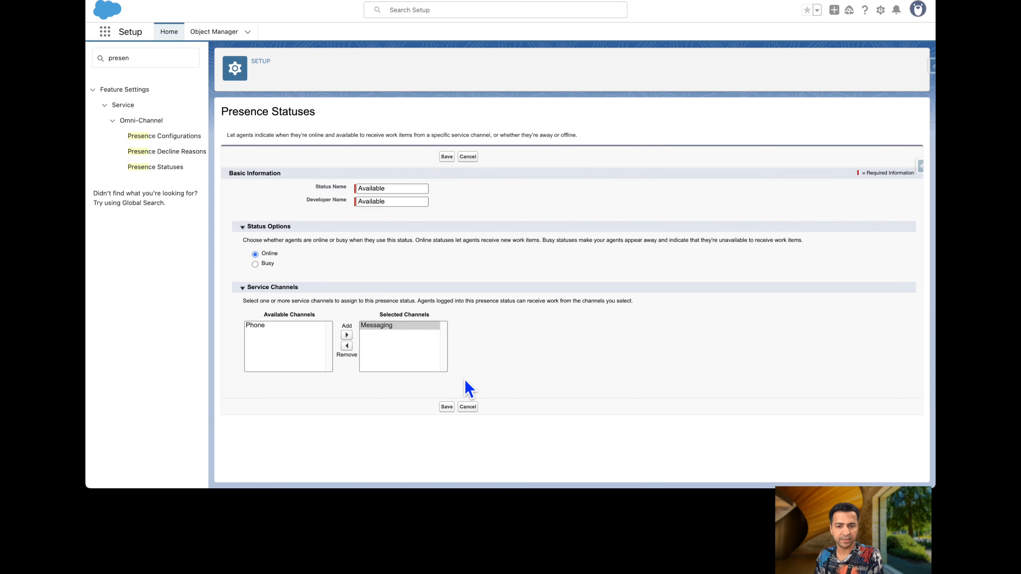
{"action": "left_click", "coordinate": [445, 407]}
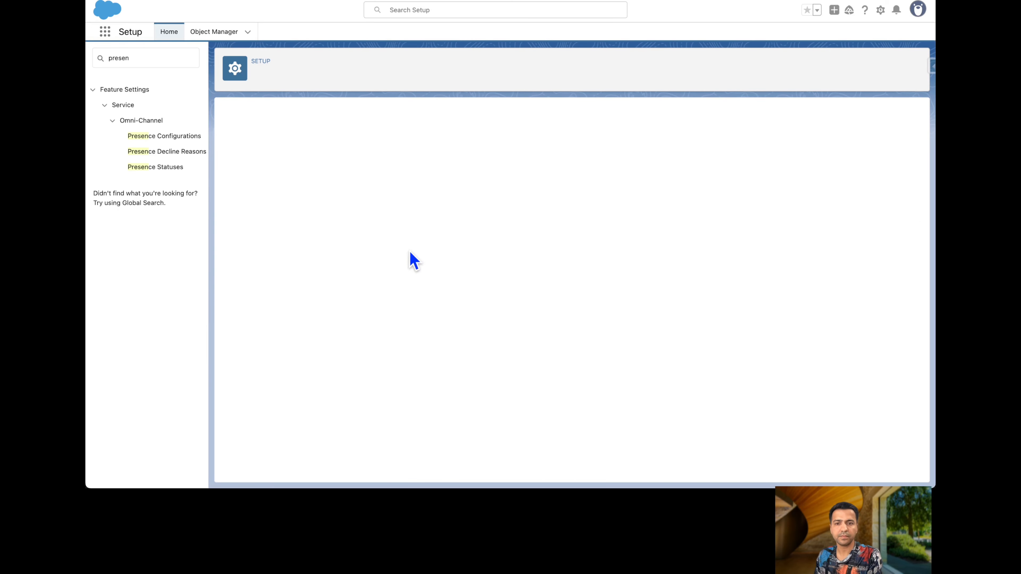
Create and save a Busy presence status named Away for Lunch, and return to the Presence Statuses list.
{"action": "left_click", "coordinate": [189, 166]}
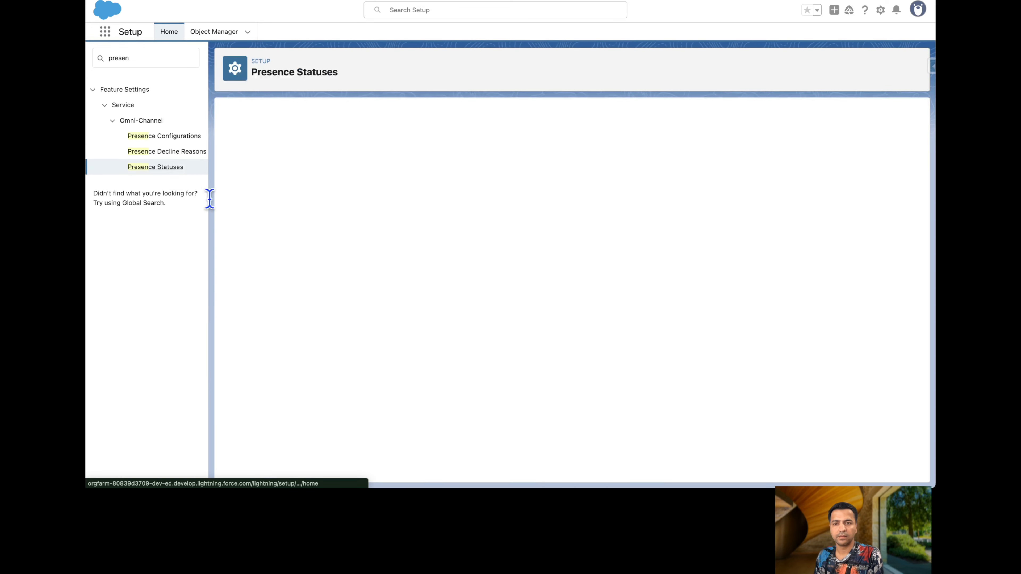
{"action": "left_click", "coordinate": [441, 177]}
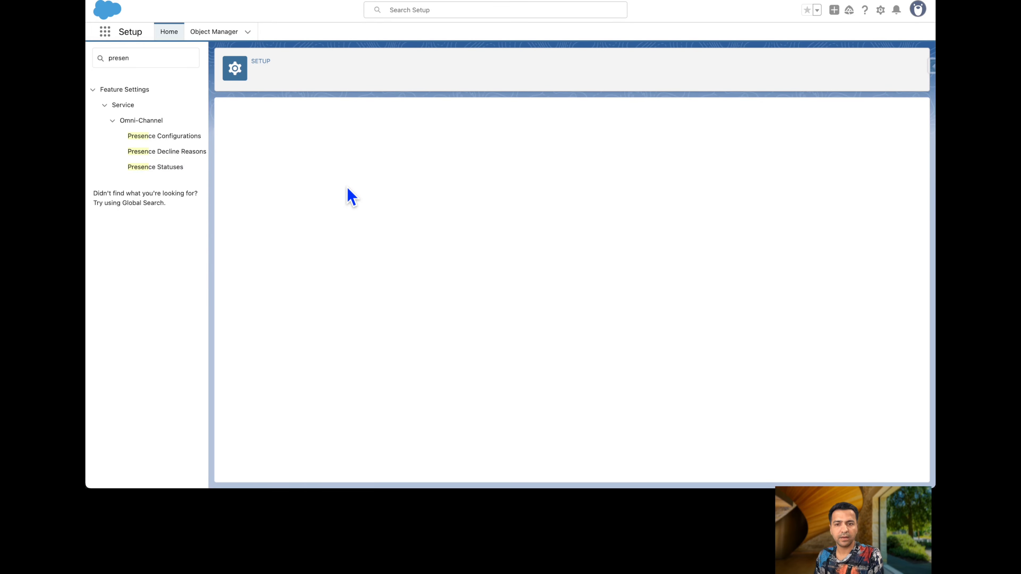
{"action": "type", "text": "Aw"}
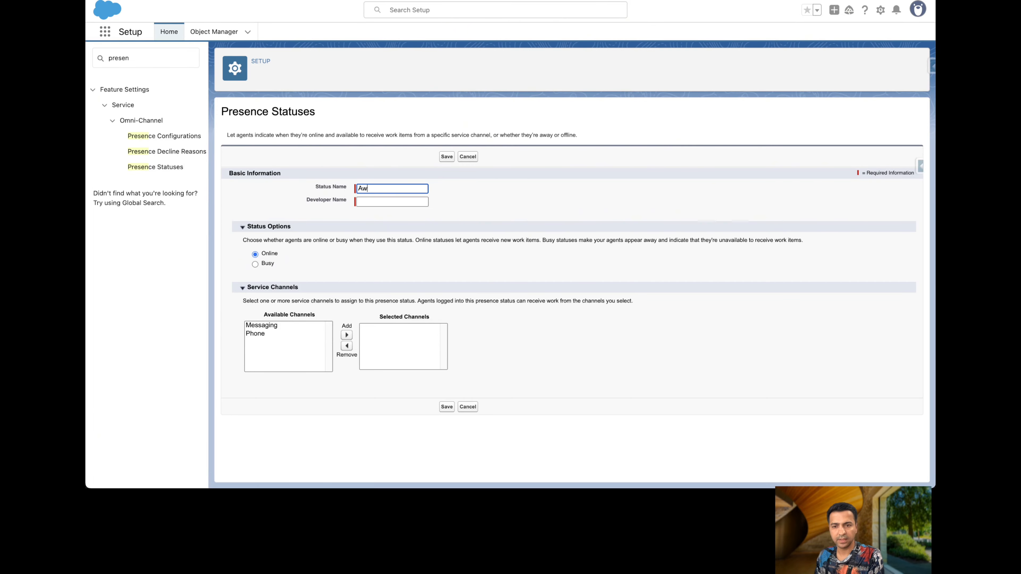
{"action": "type", "text": "ay for Lunch"}
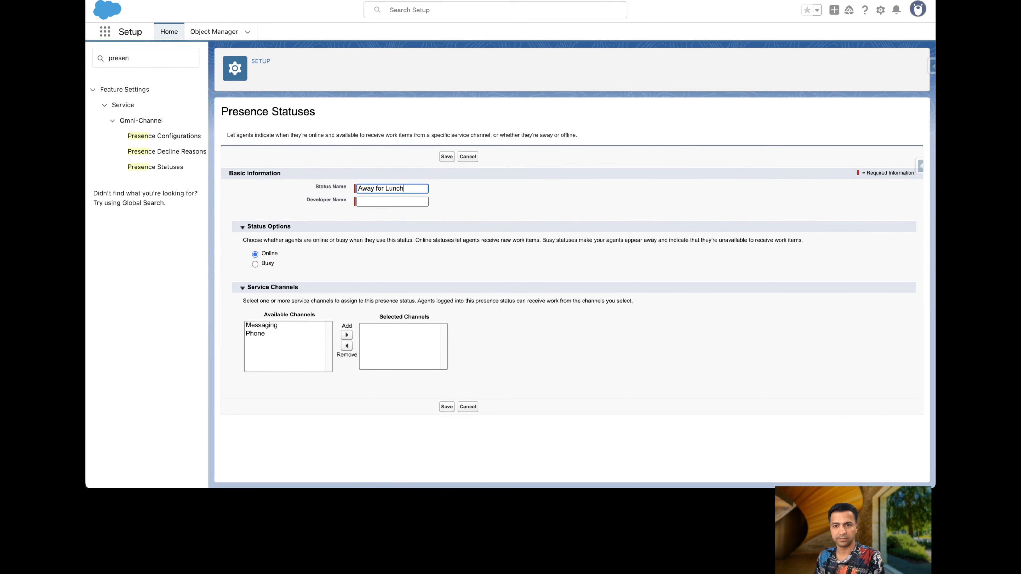
{"action": "key", "text": "Tab"}
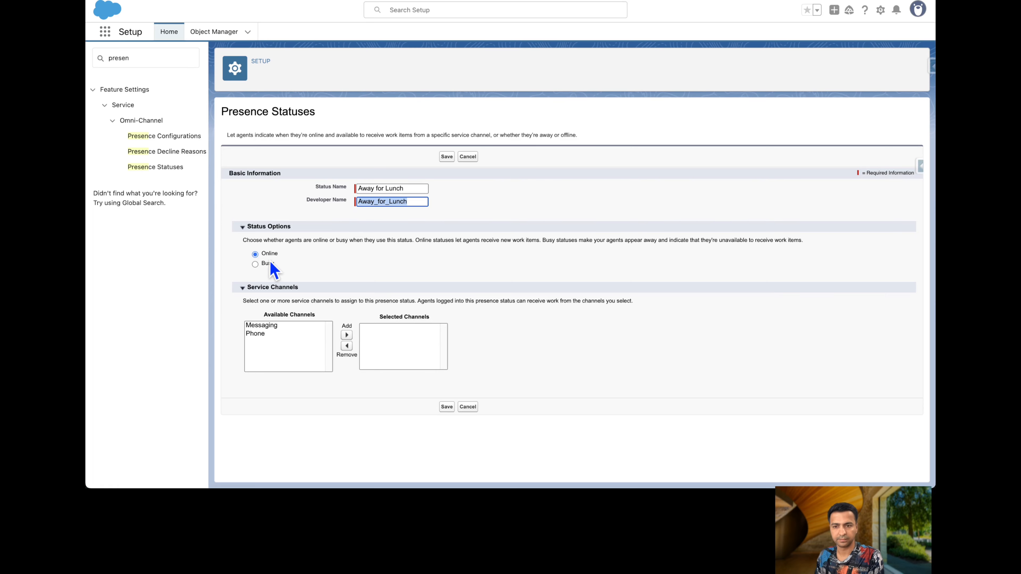
{"action": "left_click", "coordinate": [259, 264]}
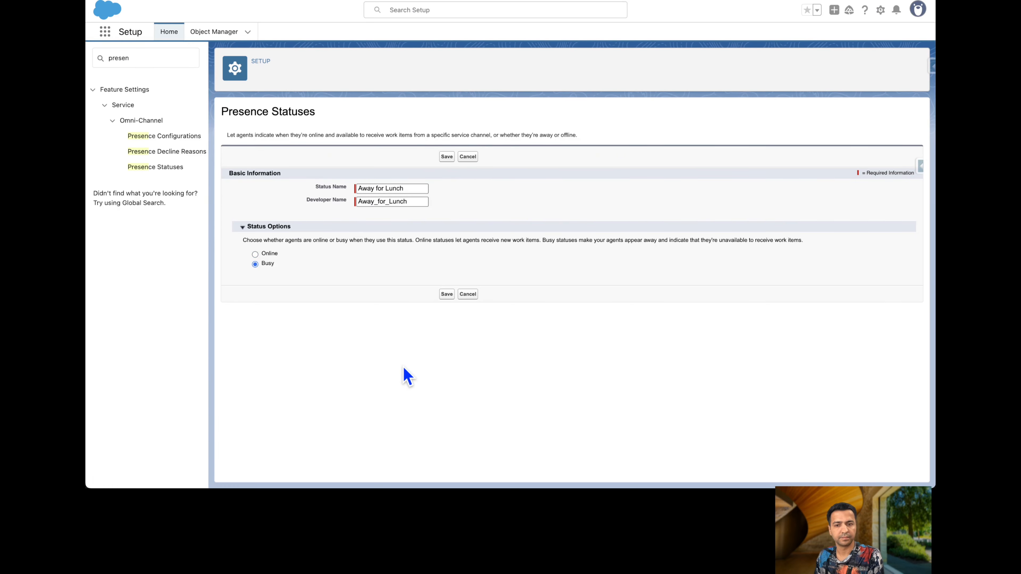
{"action": "left_click", "coordinate": [450, 294]}
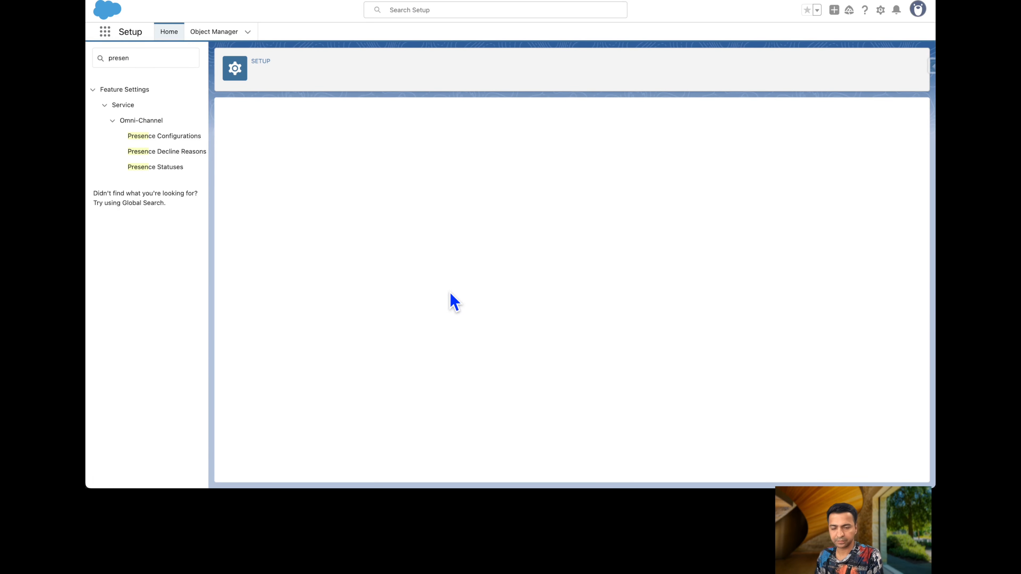
{"action": "left_click", "coordinate": [173, 169]}
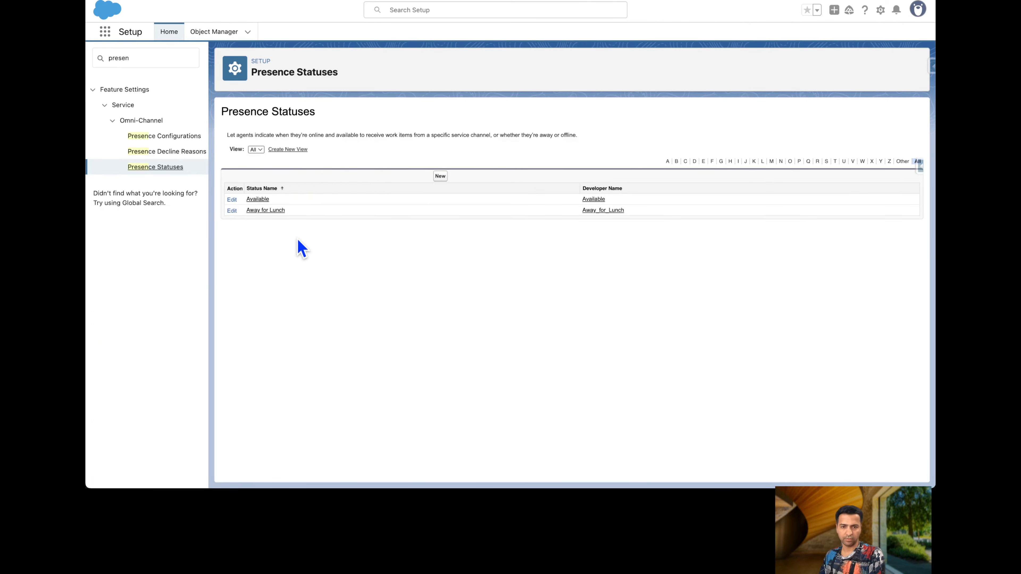
Search Setup for "permissi", filter the Permission Sets list to names starting with C and open Custom Agent PS.
{"action": "key", "text": "ctrl+Right"}
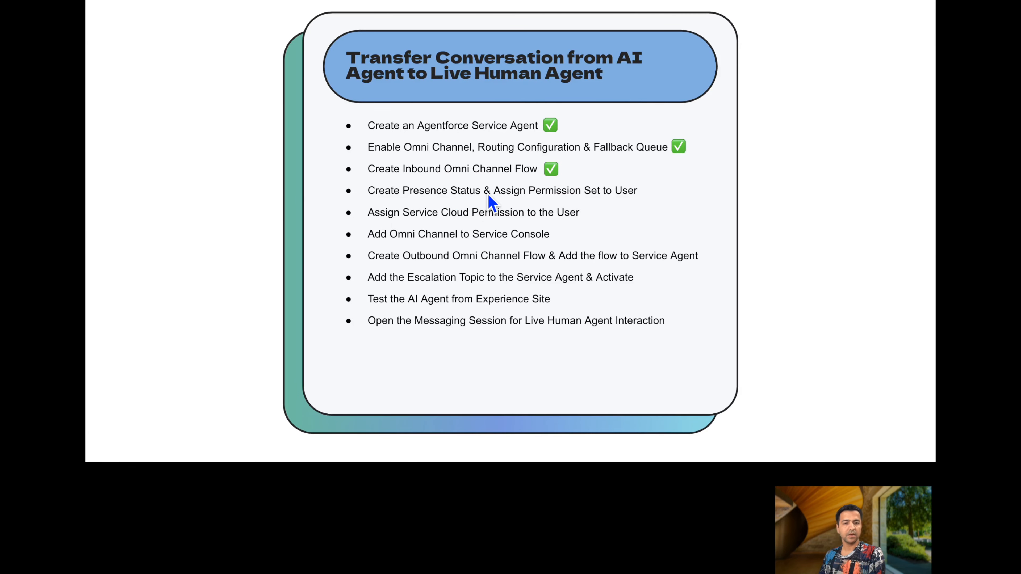
{"action": "key", "text": "ctrl+Left"}
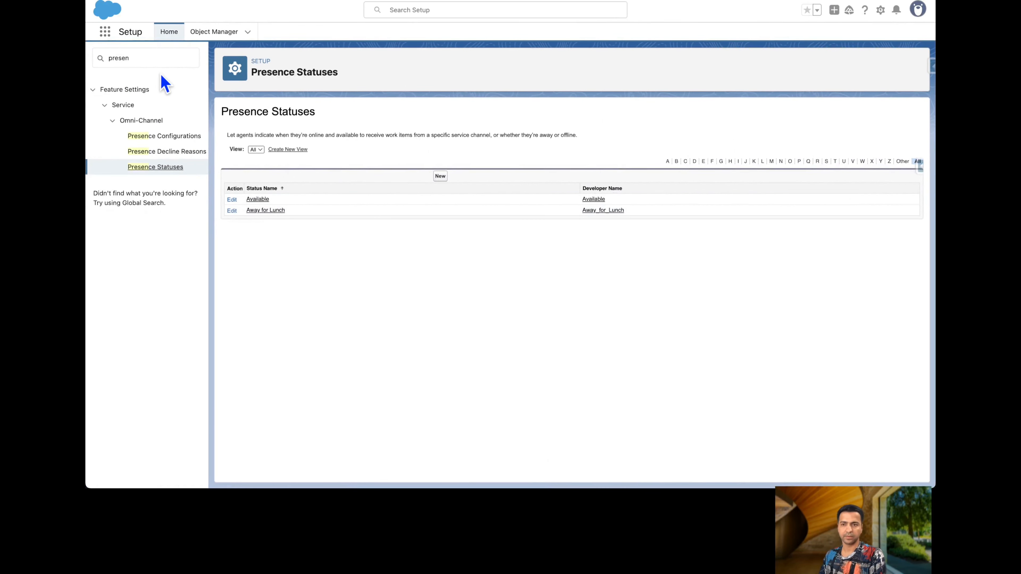
{"action": "left_click", "coordinate": [156, 60]}
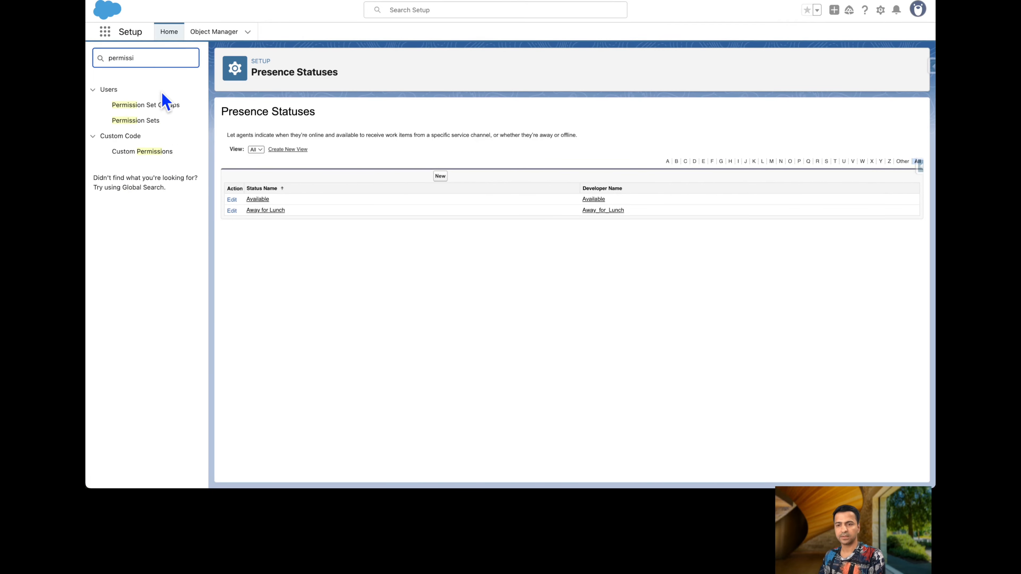
{"action": "left_click", "coordinate": [151, 123]}
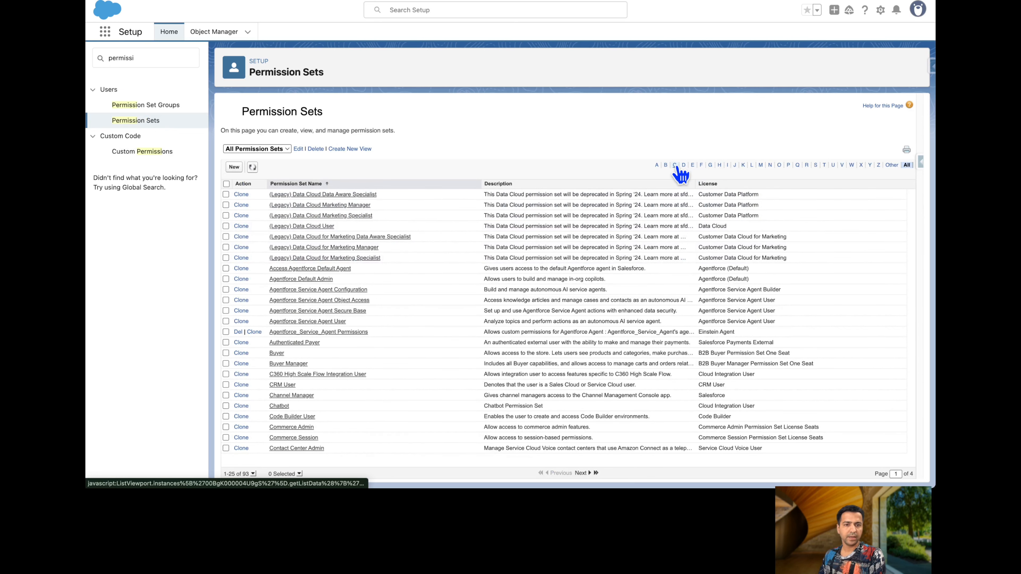
{"action": "left_click", "coordinate": [675, 165]}
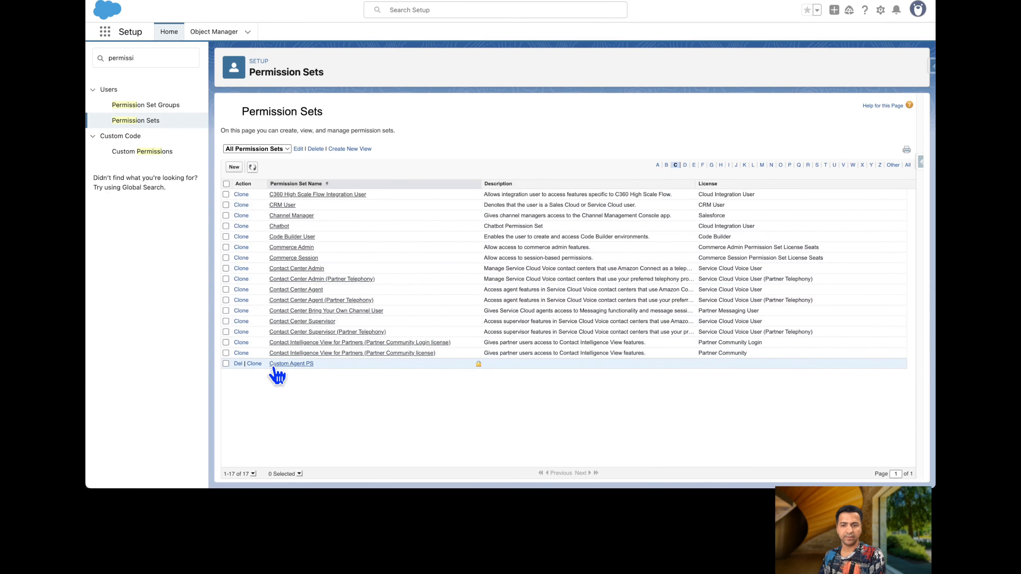
{"action": "left_click", "coordinate": [298, 364]}
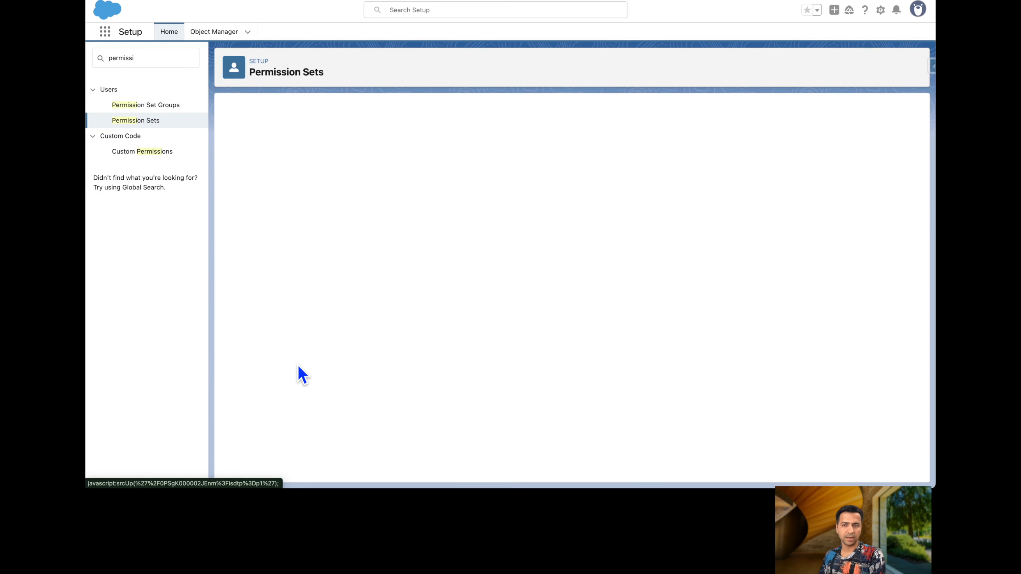
Enable the Available and Away for Lunch statuses in the permission set's Service Presence Statuses Access and save.
{"action": "scroll", "coordinate": [422, 342], "scroll_direction": "down", "scroll_amount": 4}
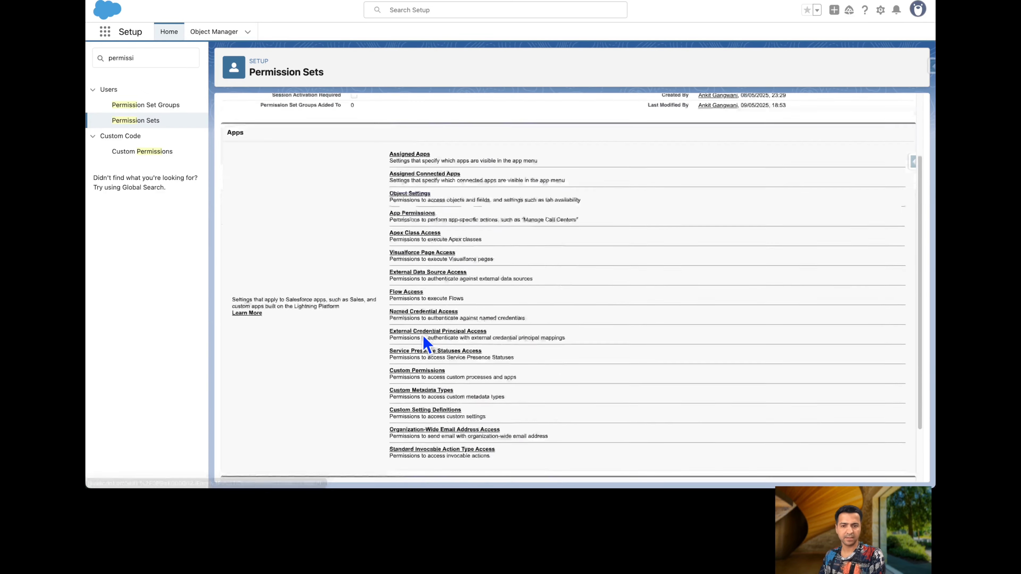
{"action": "scroll", "coordinate": [337, 243], "scroll_direction": "up", "scroll_amount": 1}
{"action": "scroll", "coordinate": [340, 243], "scroll_direction": "down", "scroll_amount": 2}
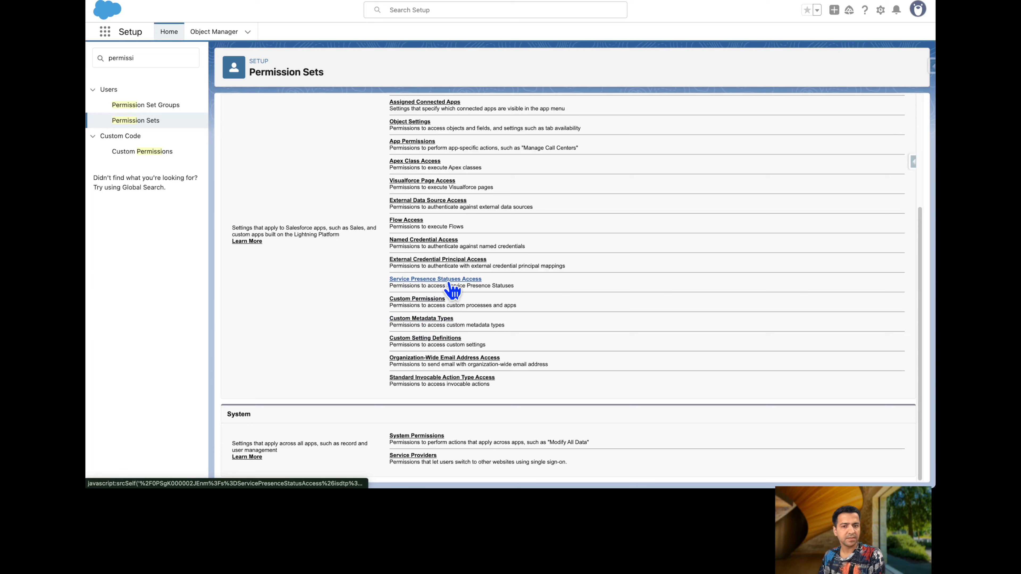
{"action": "left_click", "coordinate": [473, 281]}
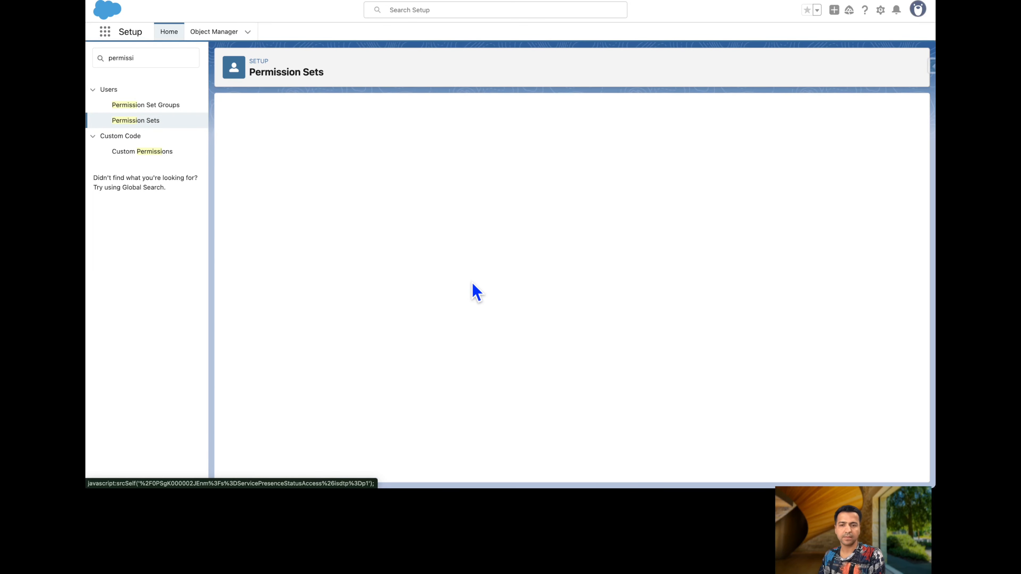
{"action": "left_click", "coordinate": [449, 219]}
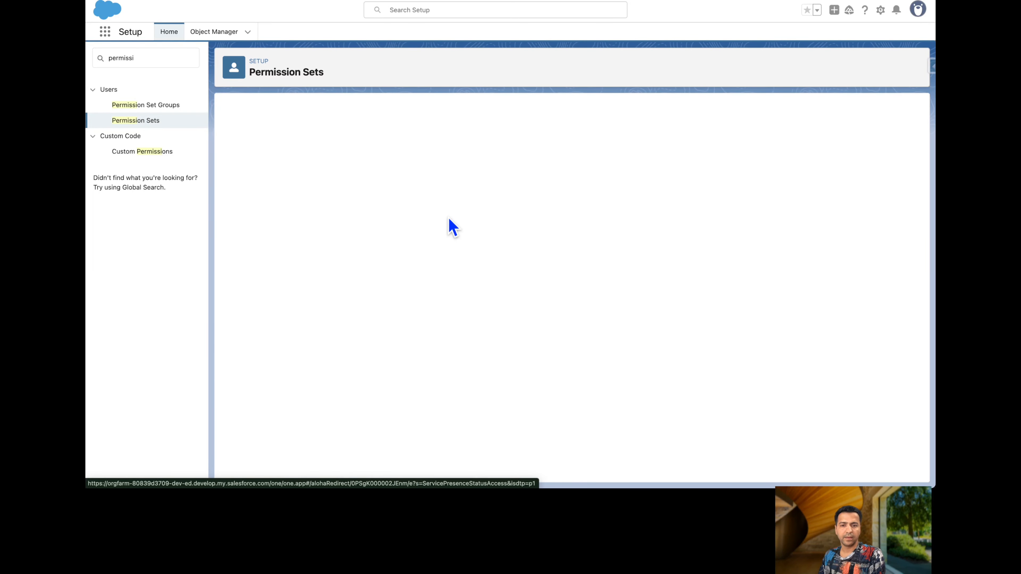
{"action": "left_click", "coordinate": [299, 283]}
{"action": "key", "text": "super+a"}
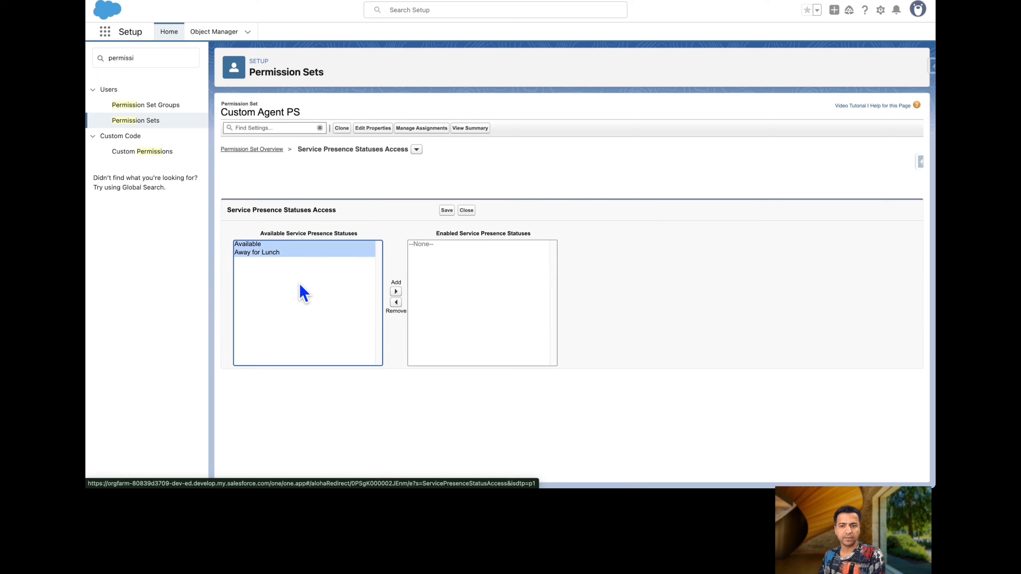
{"action": "left_click", "coordinate": [395, 292]}
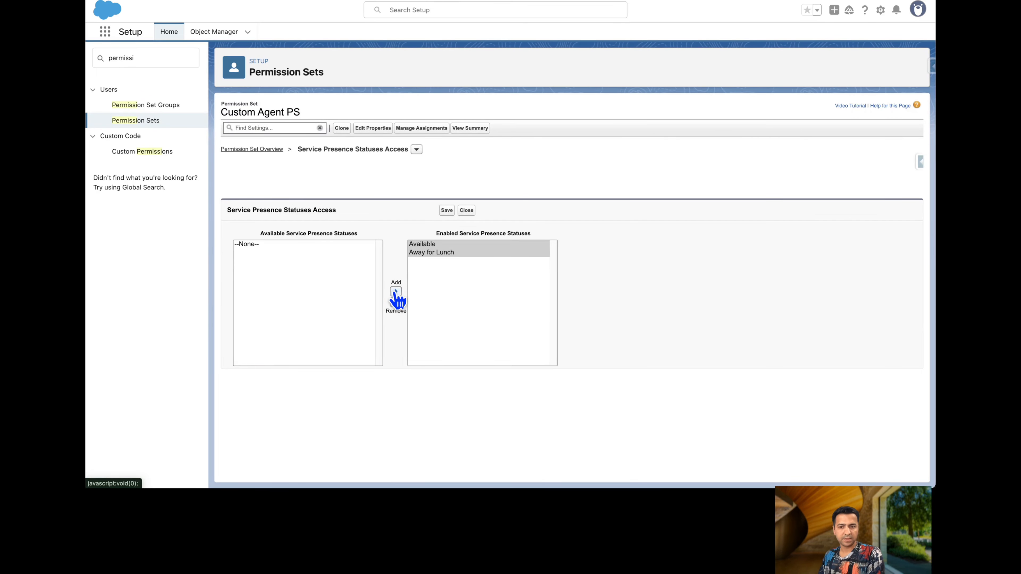
{"action": "left_click", "coordinate": [447, 210]}
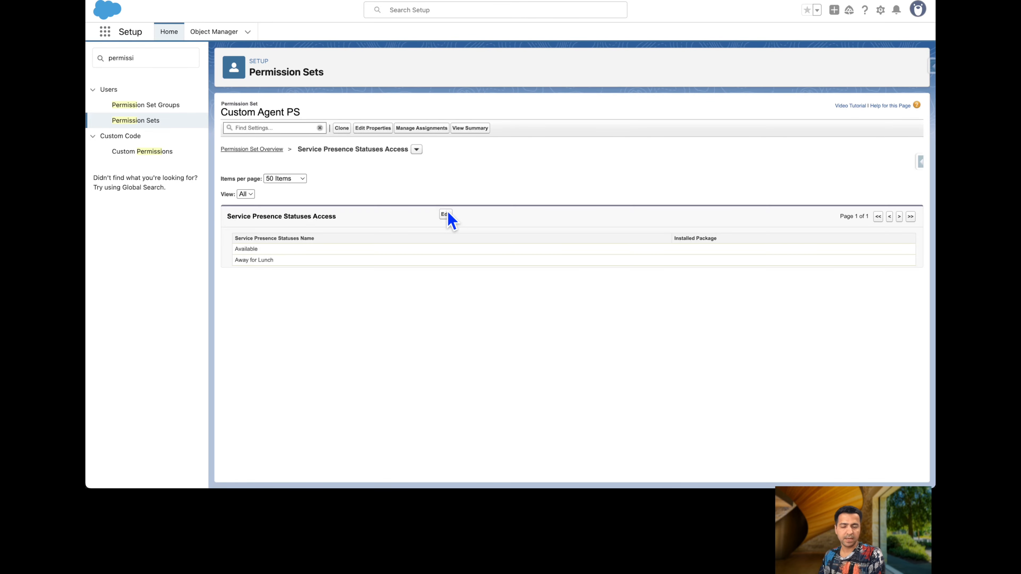
Assign the Custom Agent PS permission set to the human user with the System Administrator profile and finish the assignment.
{"action": "left_click", "coordinate": [422, 128]}
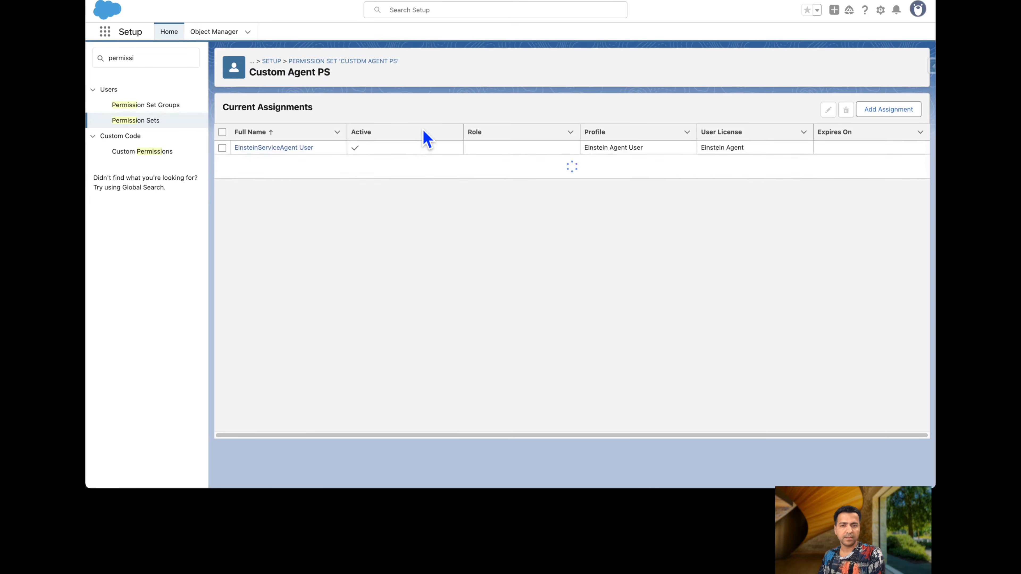
{"action": "left_click", "coordinate": [878, 110]}
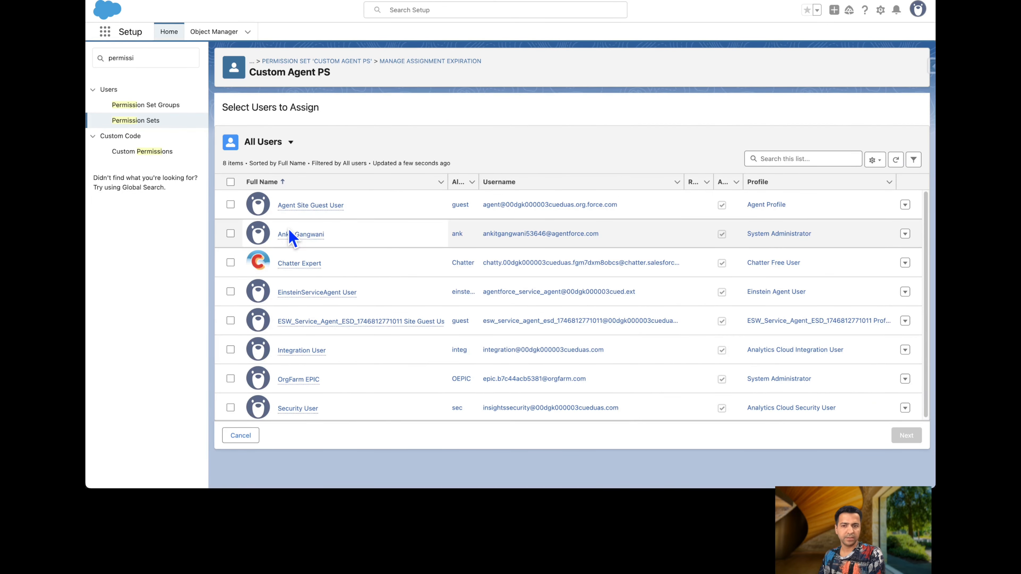
{"action": "left_click", "coordinate": [230, 234]}
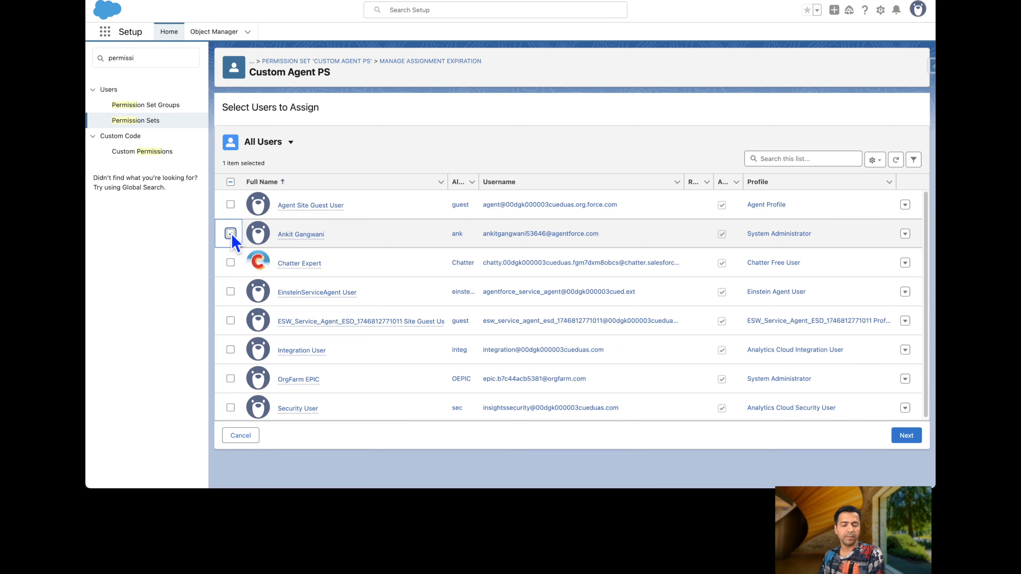
{"action": "mouse_move", "coordinate": [317, 241]}
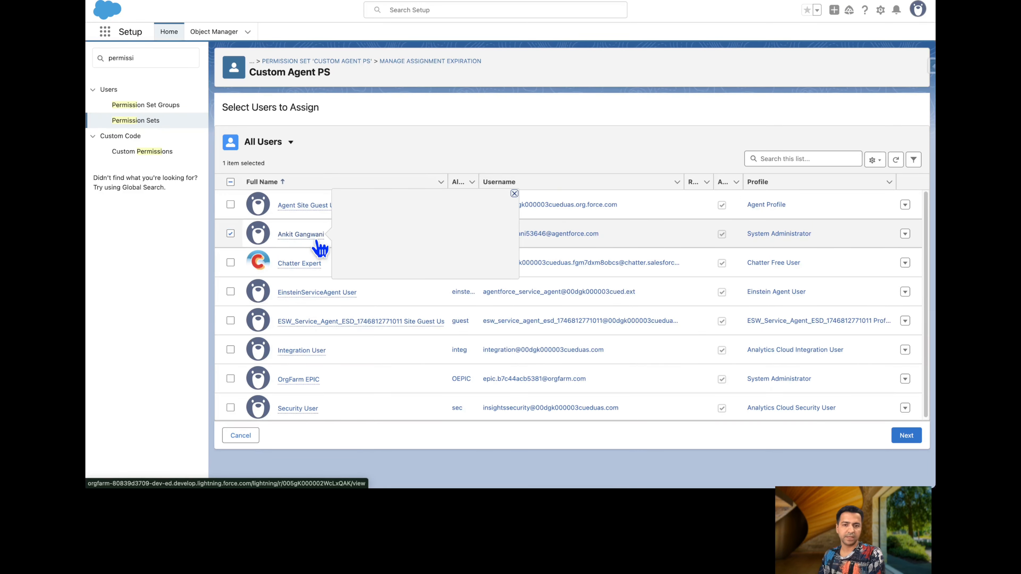
{"action": "left_click", "coordinate": [903, 437]}
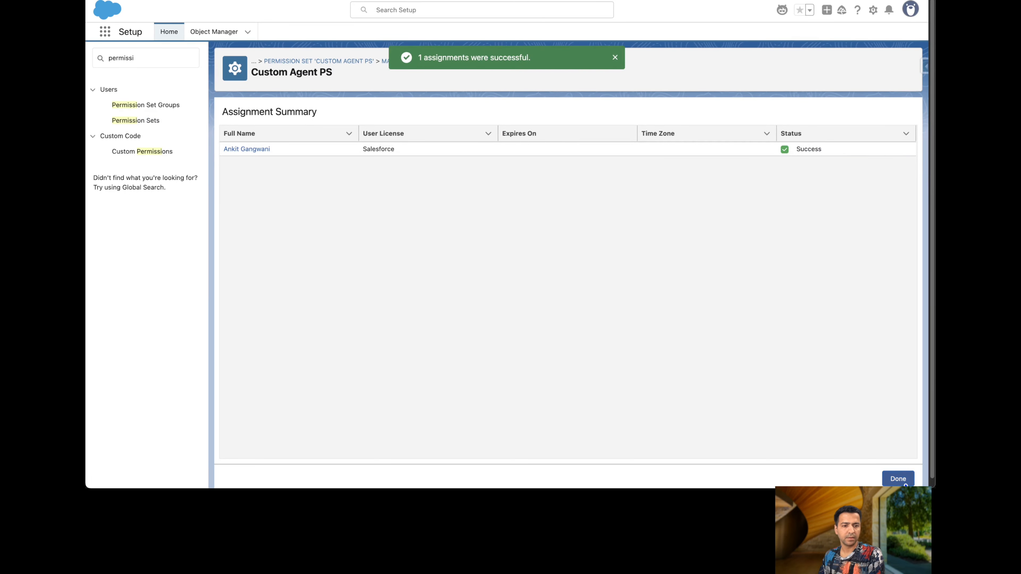
{"action": "left_click", "coordinate": [898, 479]}
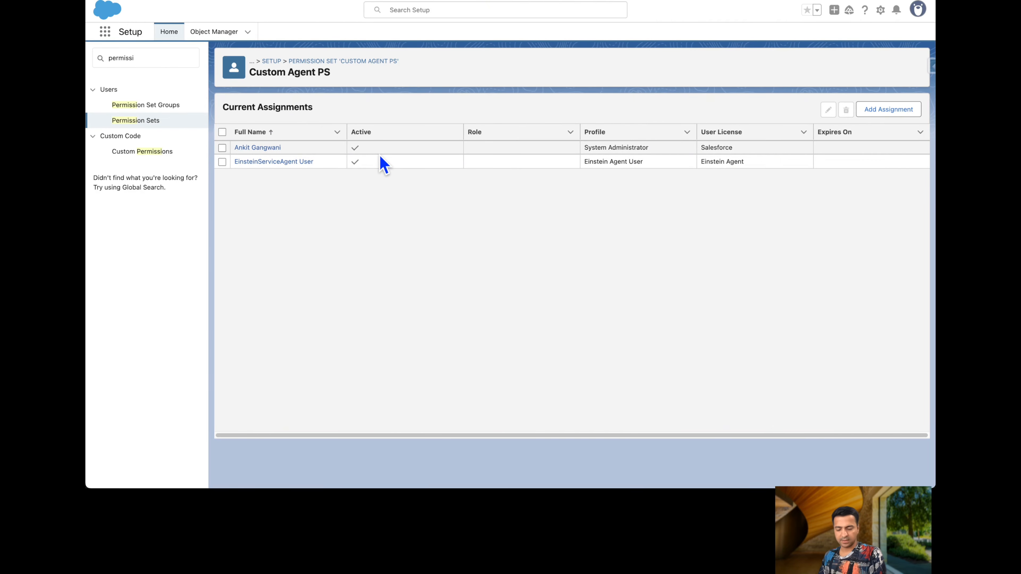
{"action": "key", "text": "ctrl+Right"}
{"action": "key", "text": "Right"}
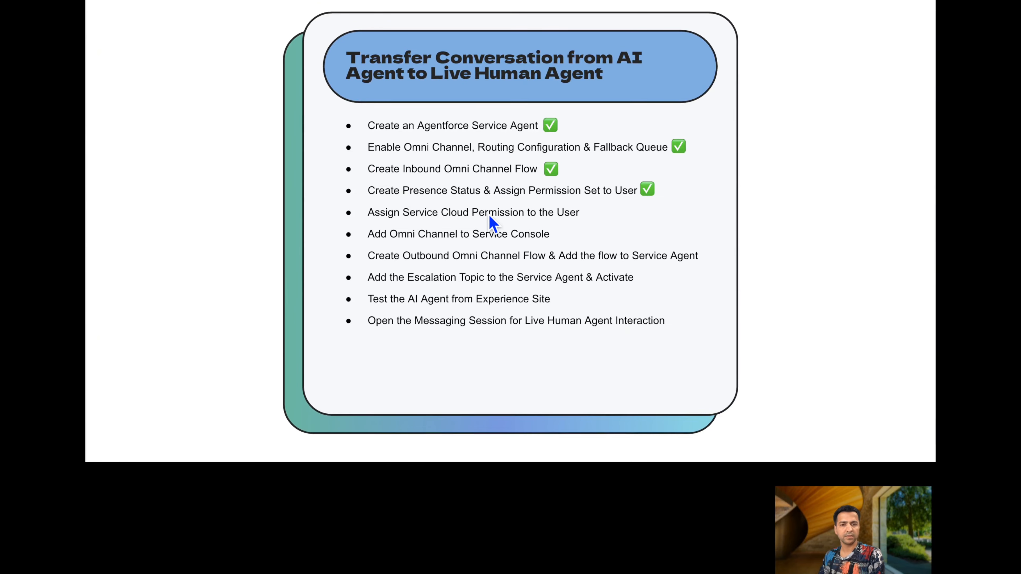
{"action": "key", "text": "ctrl+Left"}
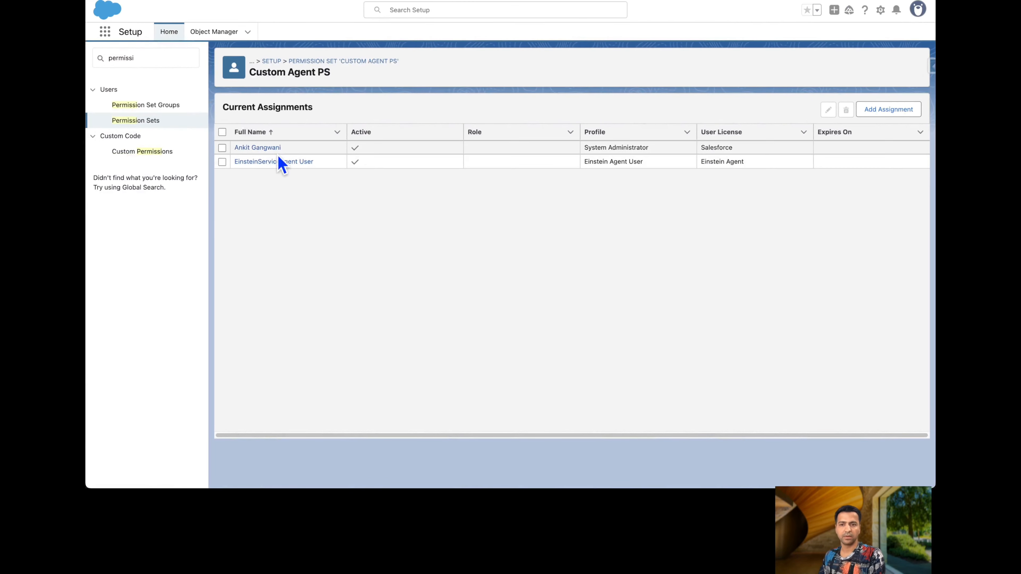
Edit the System Administrator user's record to enable Marketing User, Offline User, Flow User and Service Cloud User, and save.
{"action": "left_click", "coordinate": [275, 159]}
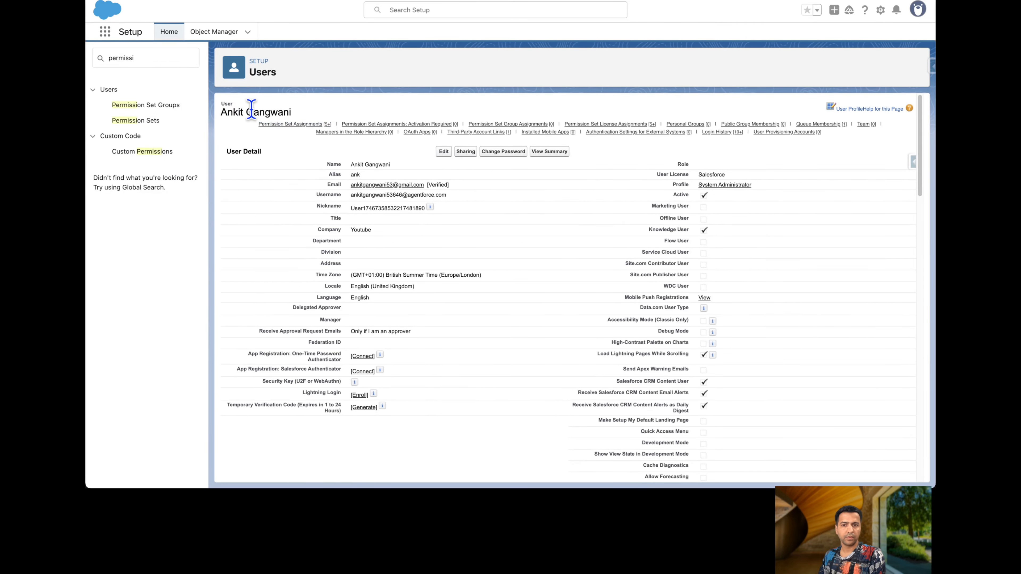
{"action": "left_click", "coordinate": [444, 152]}
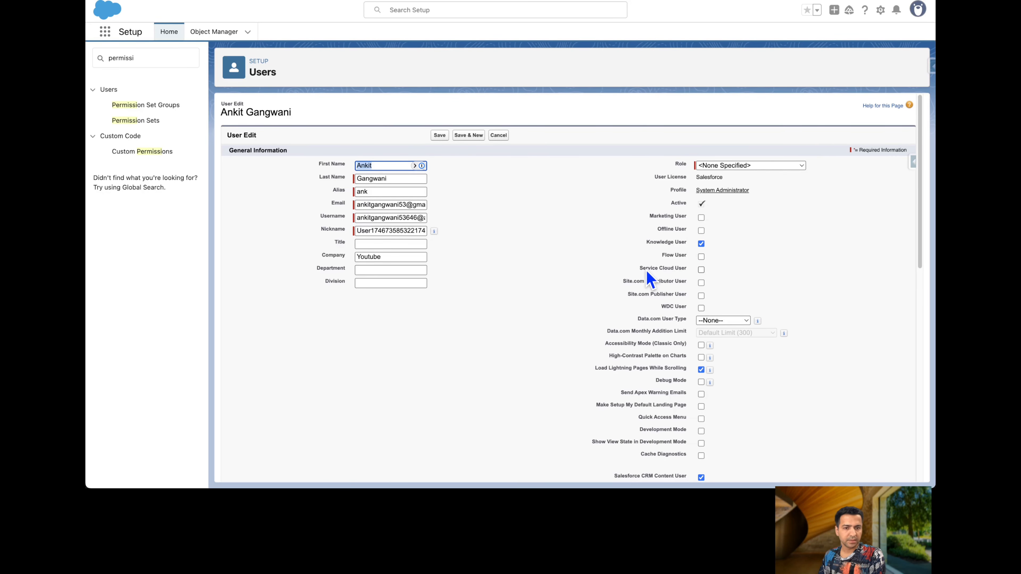
{"action": "left_click", "coordinate": [701, 269]}
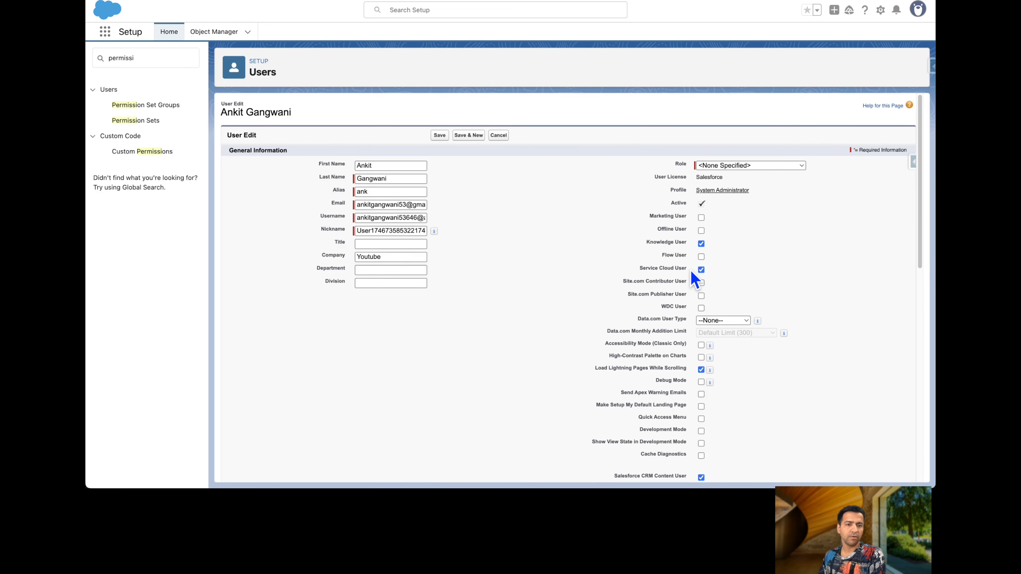
{"action": "left_click", "coordinate": [696, 263]}
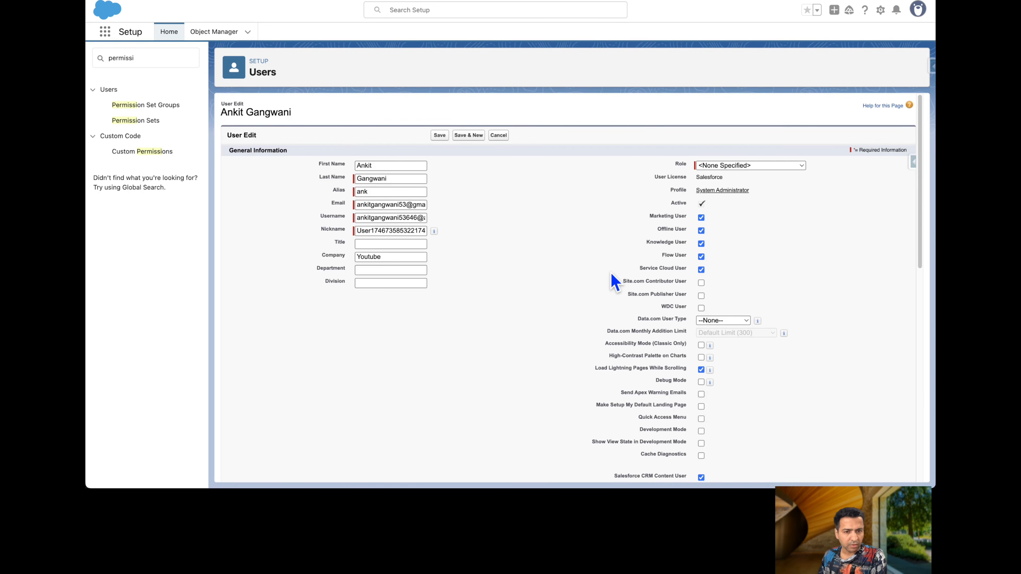
{"action": "left_click", "coordinate": [439, 136]}
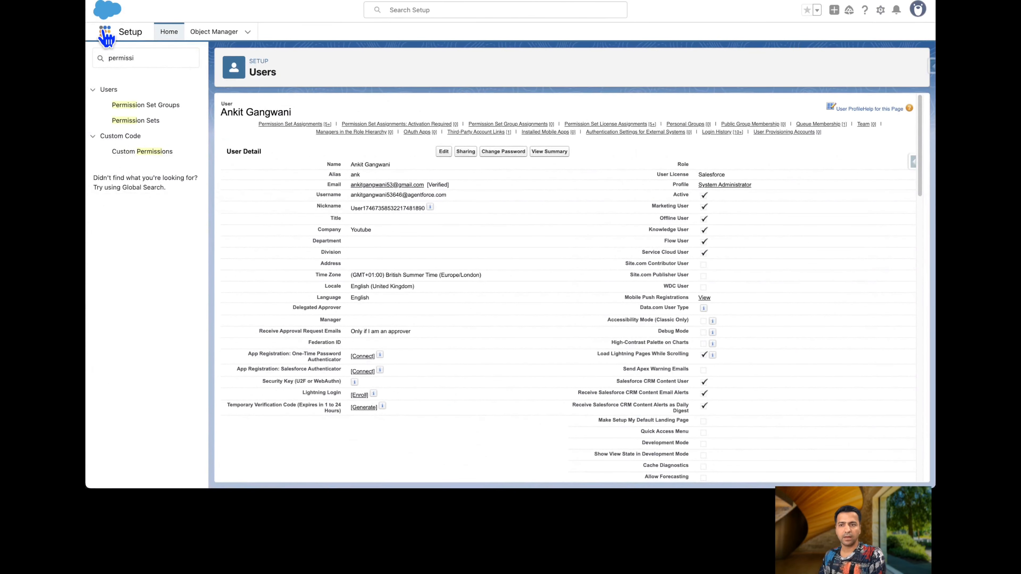
Find and open the Service Console app, and dismiss the Field Service Setup prompt.
{"action": "left_click", "coordinate": [105, 35]}
{"action": "type", "text": "ser"}
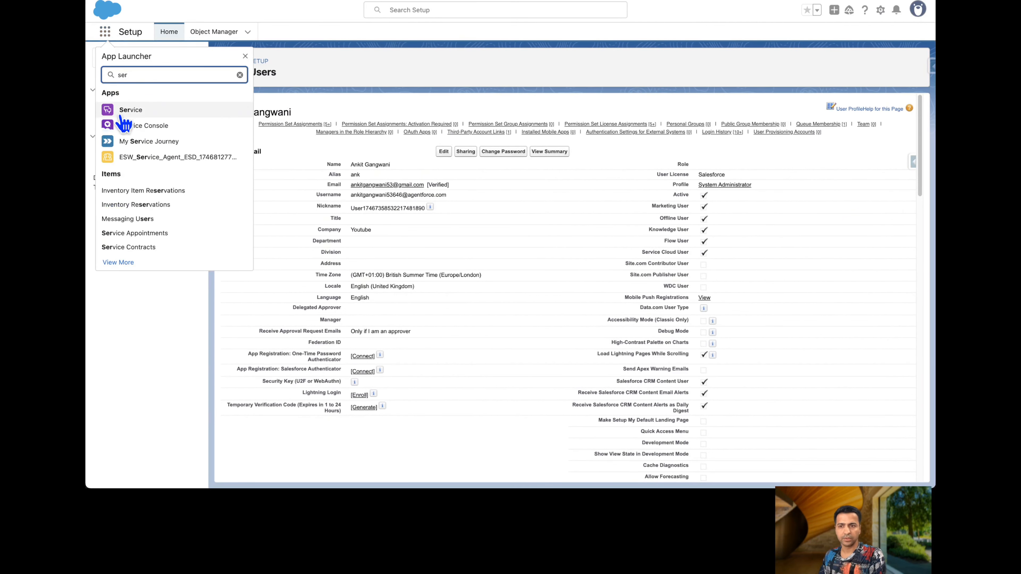
{"action": "left_click", "coordinate": [139, 128]}
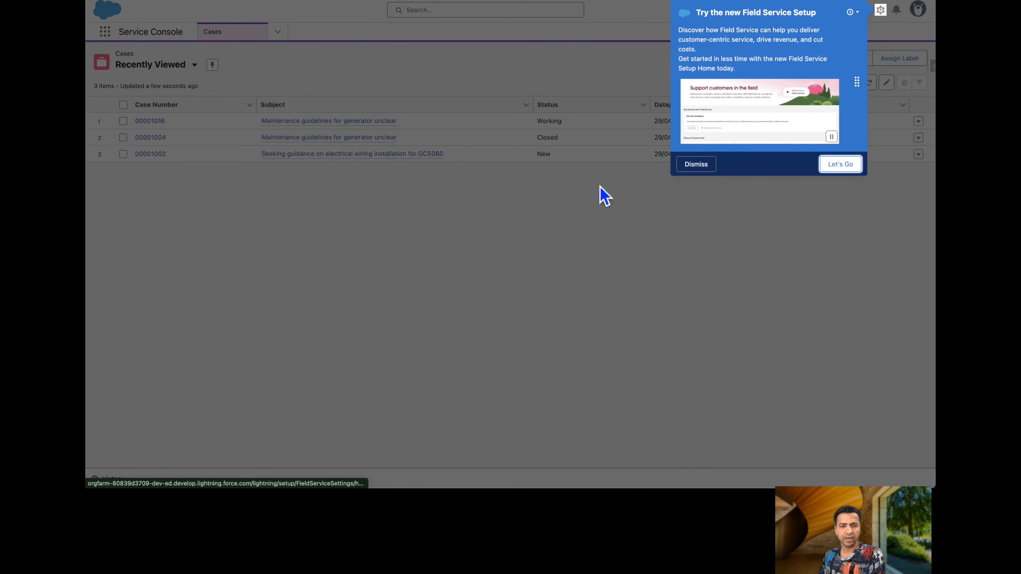
{"action": "right_click", "coordinate": [816, 59]}
{"action": "key", "text": "Escape"}
{"action": "left_click", "coordinate": [696, 164]}
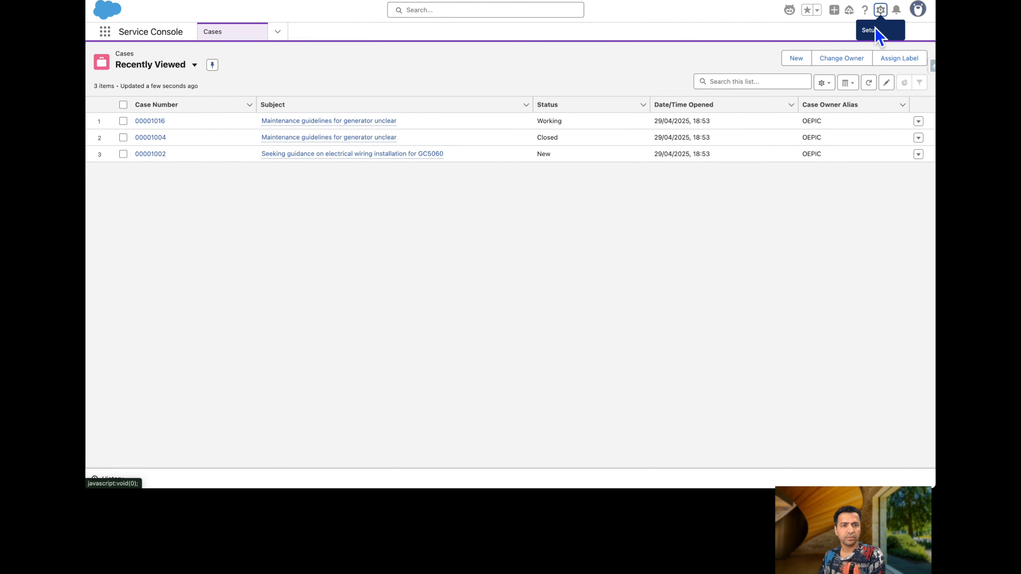
Return to Setup, search for "App mana", and open the Service Console app for editing from App Manager.
{"action": "left_click", "coordinate": [880, 11]}
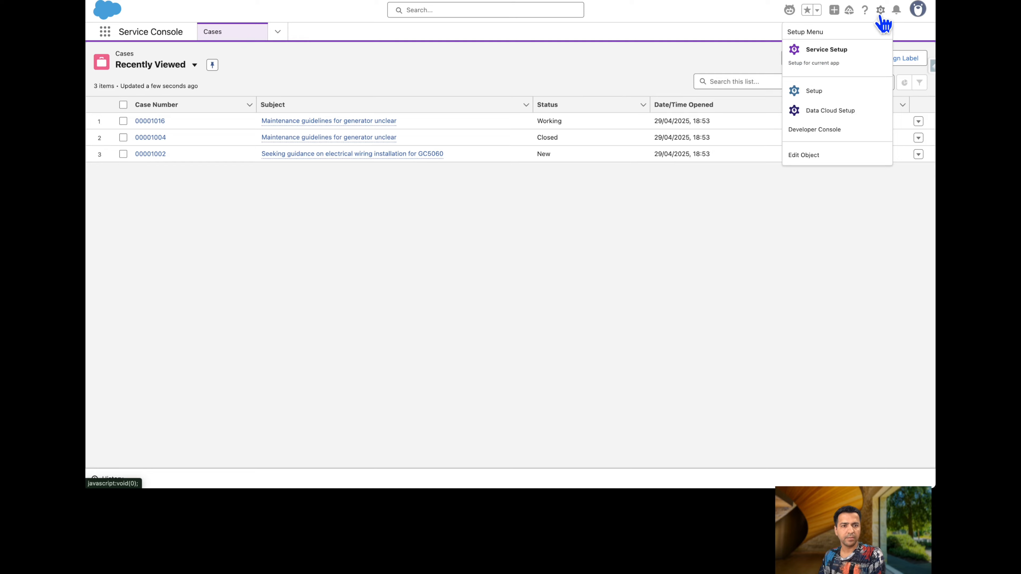
{"action": "left_click", "coordinate": [820, 91]}
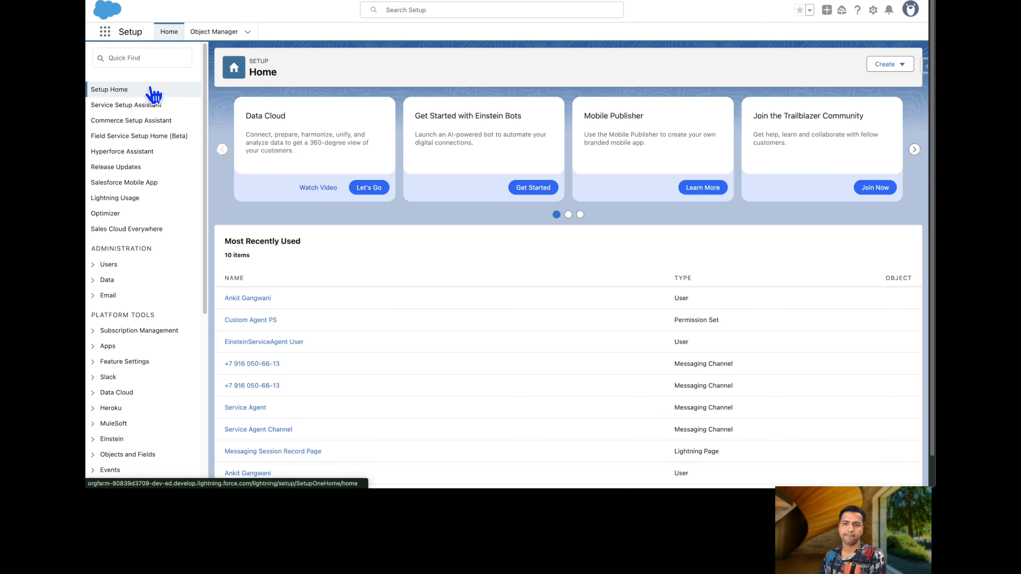
{"action": "left_click", "coordinate": [147, 56]}
{"action": "type", "text": "App man"}
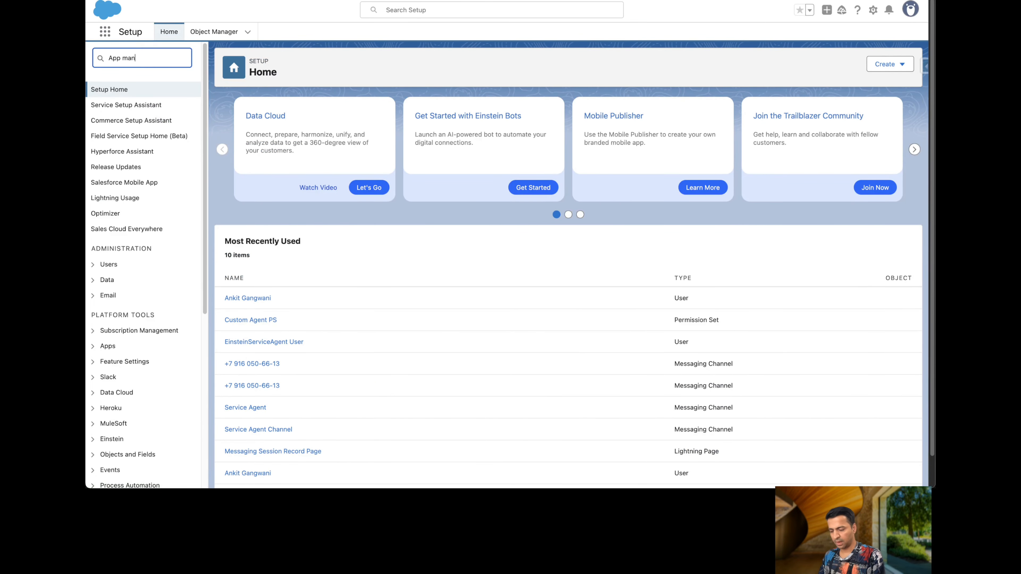
{"action": "type", "text": "a"}
{"action": "left_click", "coordinate": [139, 105]}
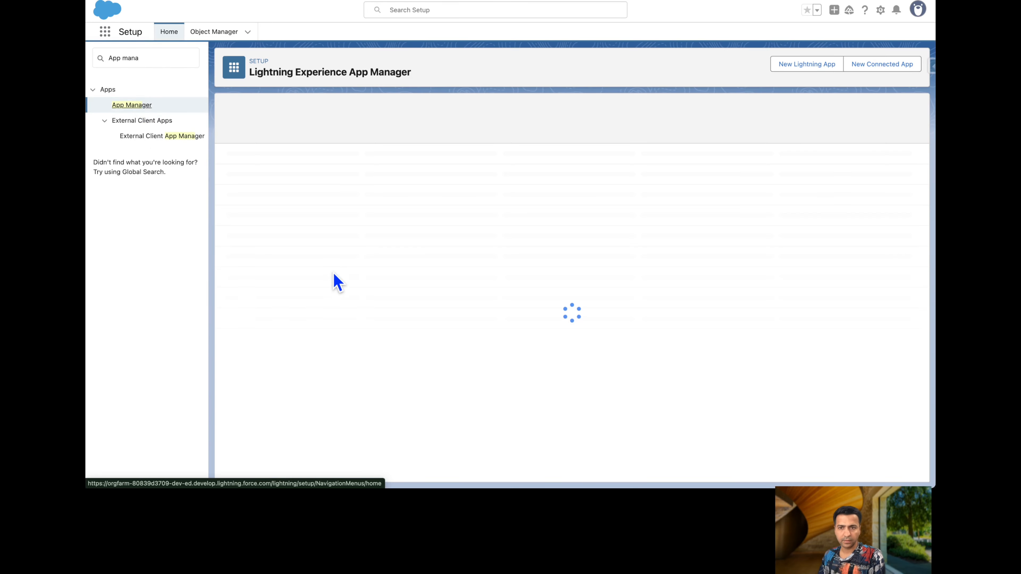
{"action": "scroll", "coordinate": [374, 324], "scroll_direction": "down", "scroll_amount": 2}
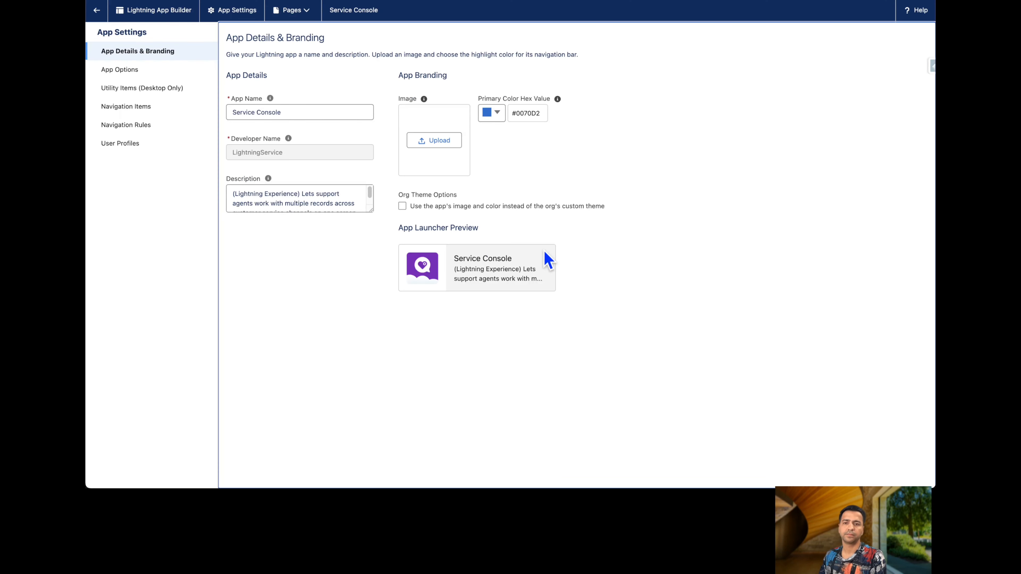
Add Omni-Channel as the first utility item of the Service Console app, save, and exit the app settings.
{"action": "left_click", "coordinate": [121, 92]}
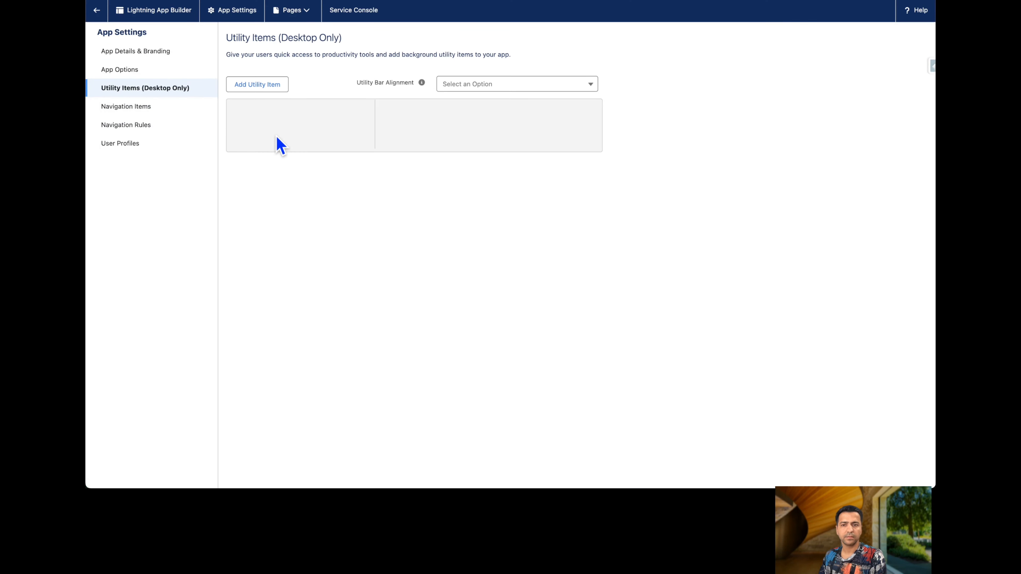
{"action": "left_click", "coordinate": [257, 85]}
{"action": "scroll", "coordinate": [262, 201], "scroll_direction": "down", "scroll_amount": 3}
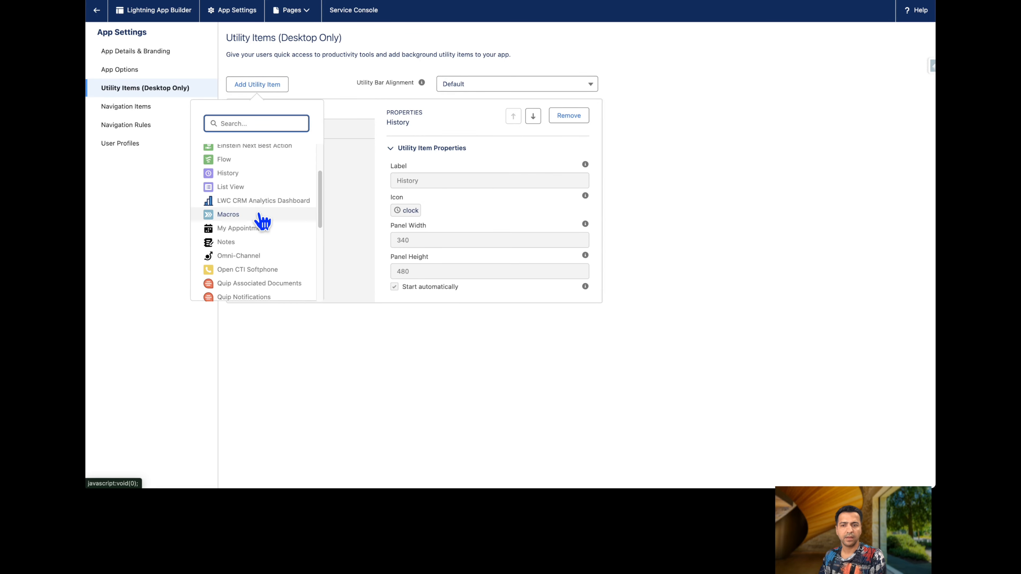
{"action": "left_click", "coordinate": [261, 262]}
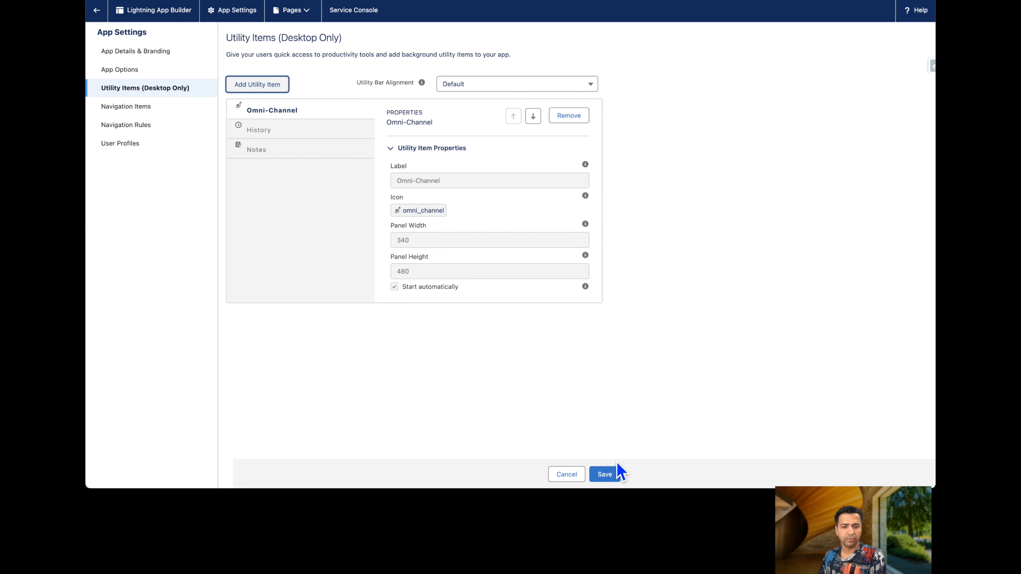
{"action": "left_click", "coordinate": [615, 473]}
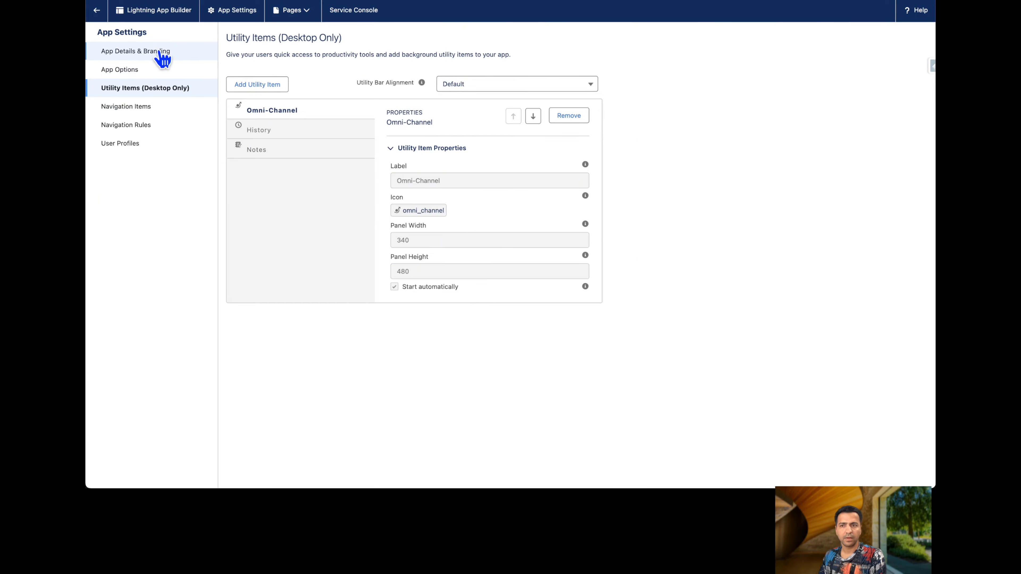
{"action": "left_click", "coordinate": [96, 11]}
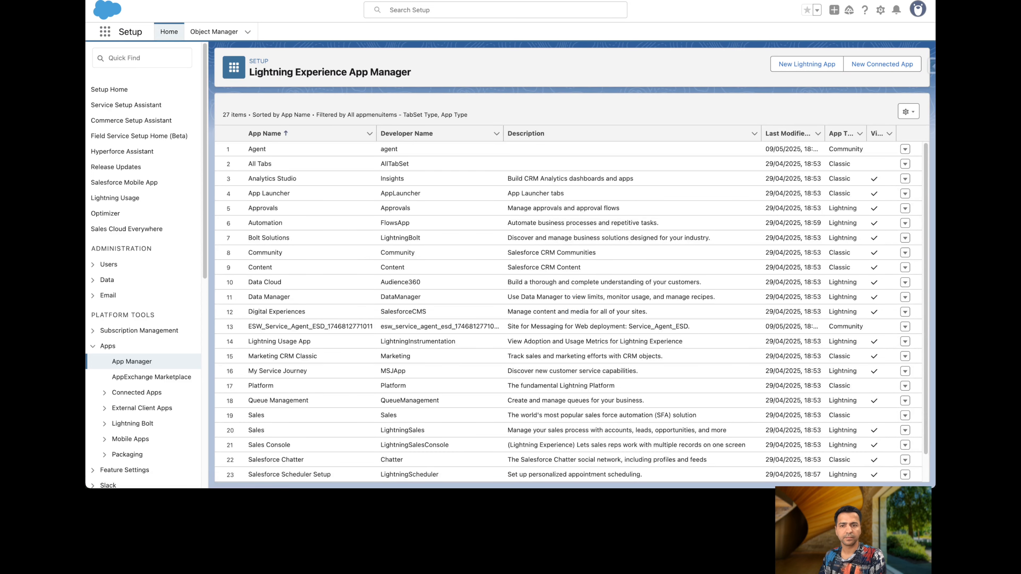
Search the apps for "serv" and open the Service Console.
{"action": "left_click", "coordinate": [106, 34]}
{"action": "type", "text": "serv"}
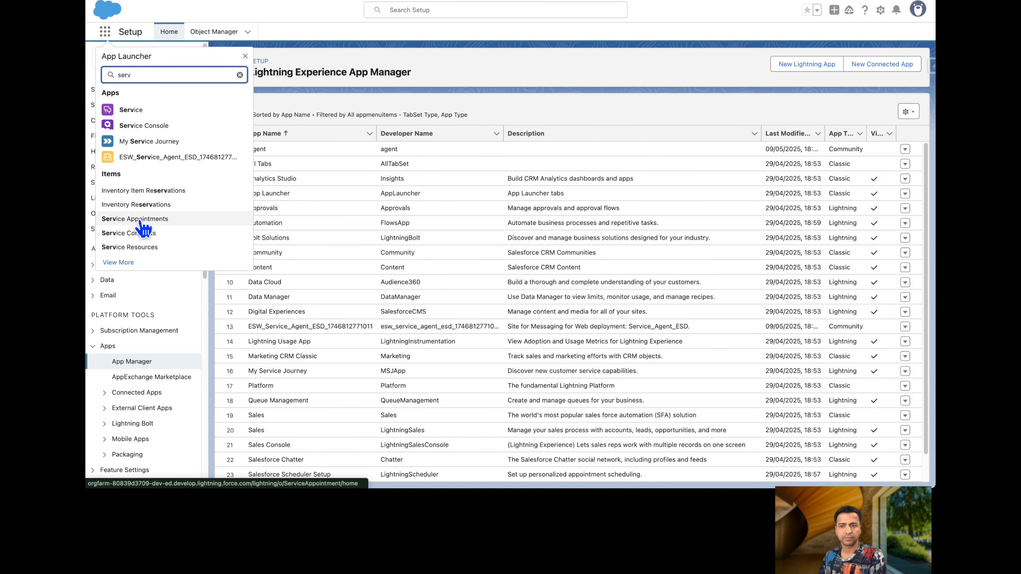
{"action": "left_click", "coordinate": [142, 126]}
{"action": "left_click", "coordinate": [209, 124]}
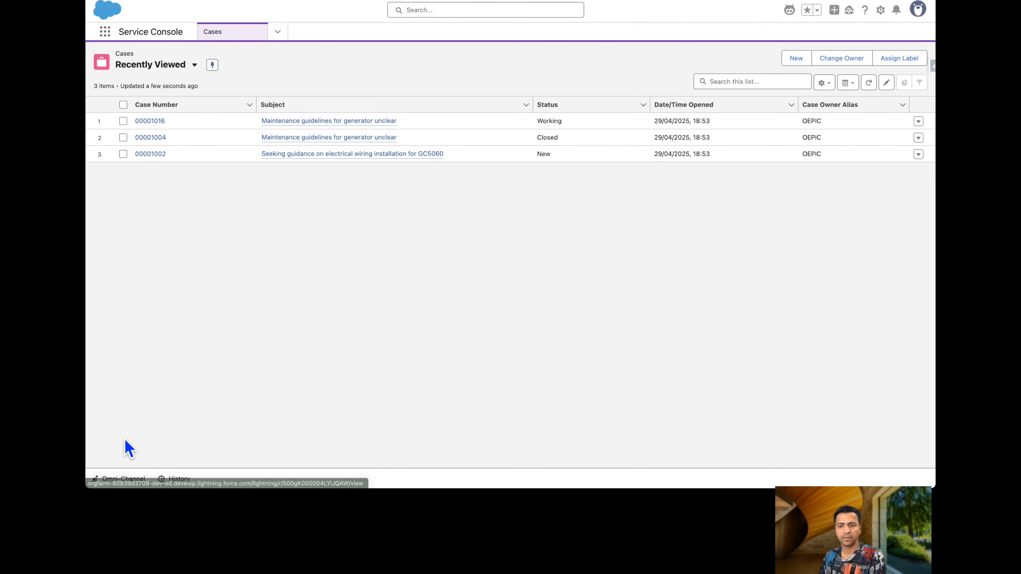
Open the Omni-Channel utility and examine its presence status options without changing the status.
{"action": "left_click", "coordinate": [114, 479]}
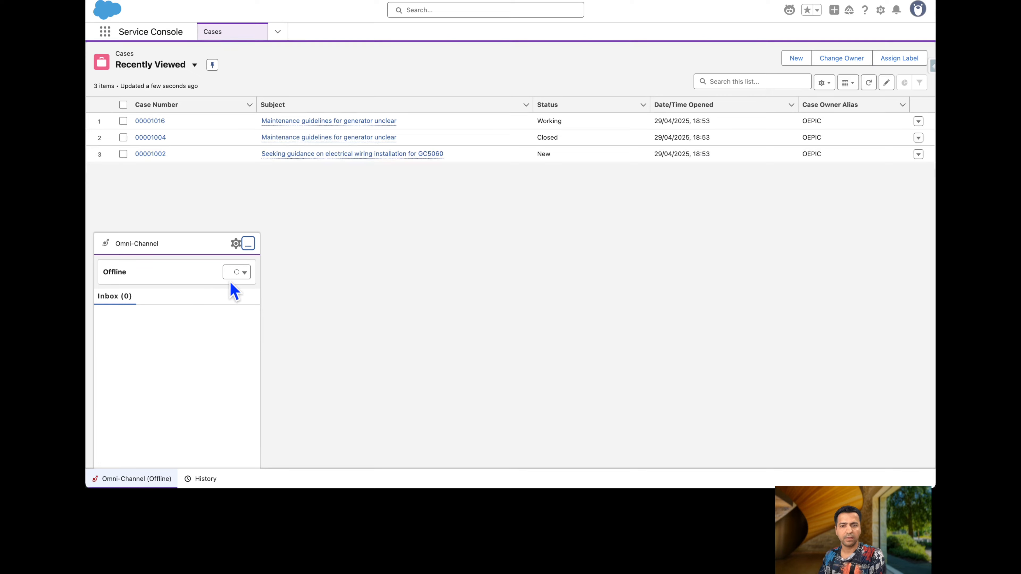
{"action": "left_click", "coordinate": [243, 275]}
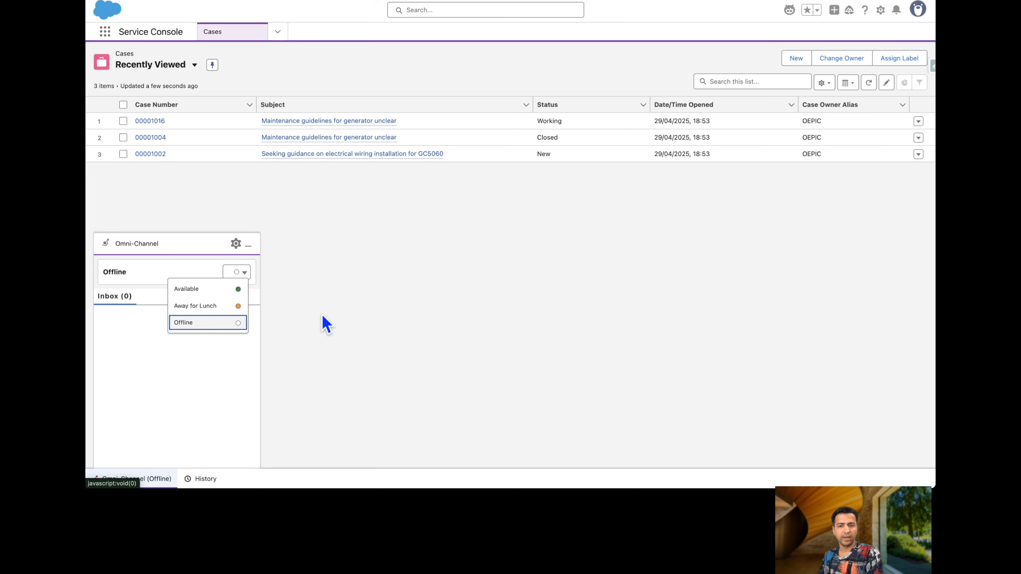
{"action": "left_click", "coordinate": [326, 324]}
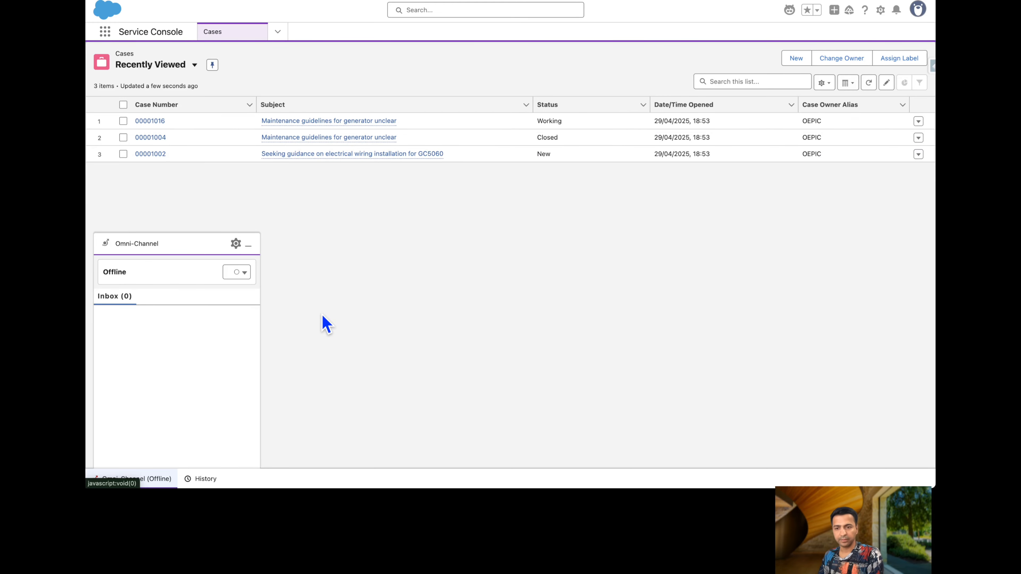
{"action": "left_click", "coordinate": [241, 272]}
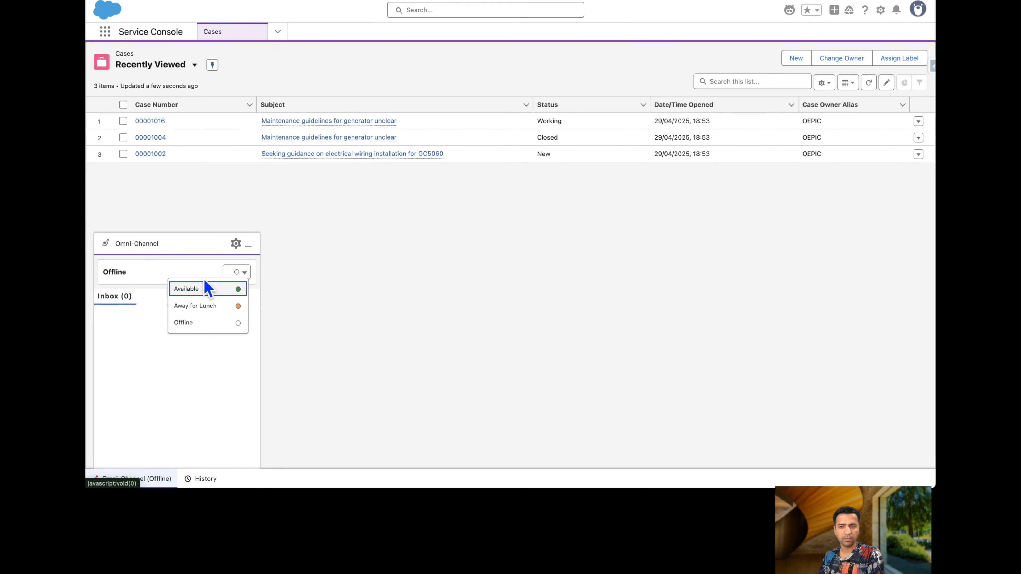
{"action": "left_click", "coordinate": [323, 275]}
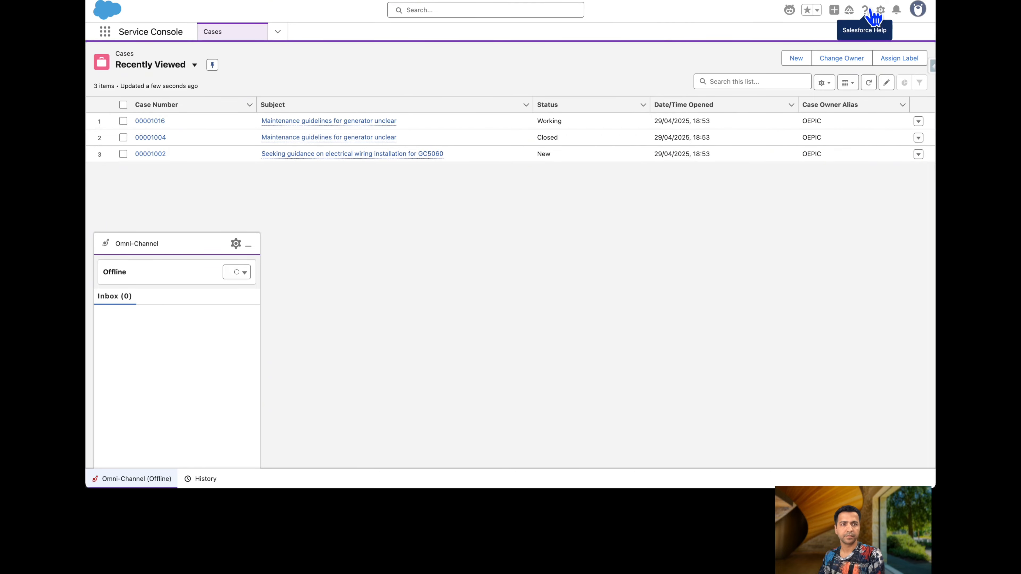
Open Setup from the Service Console, search for "flows", and open the Flows page.
{"action": "left_click", "coordinate": [881, 10]}
{"action": "left_click", "coordinate": [865, 61]}
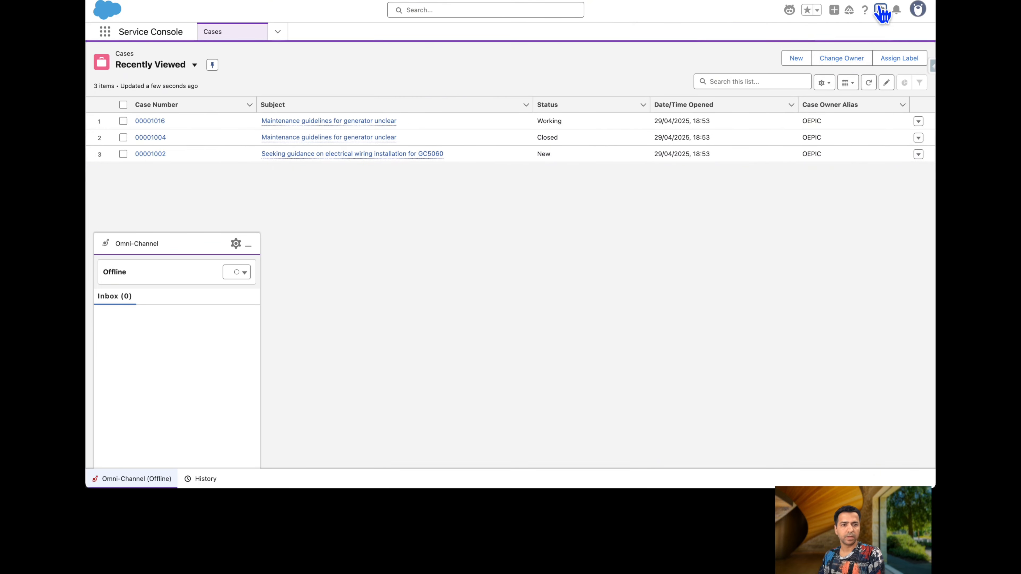
{"action": "left_click", "coordinate": [880, 9]}
{"action": "left_click", "coordinate": [865, 109]}
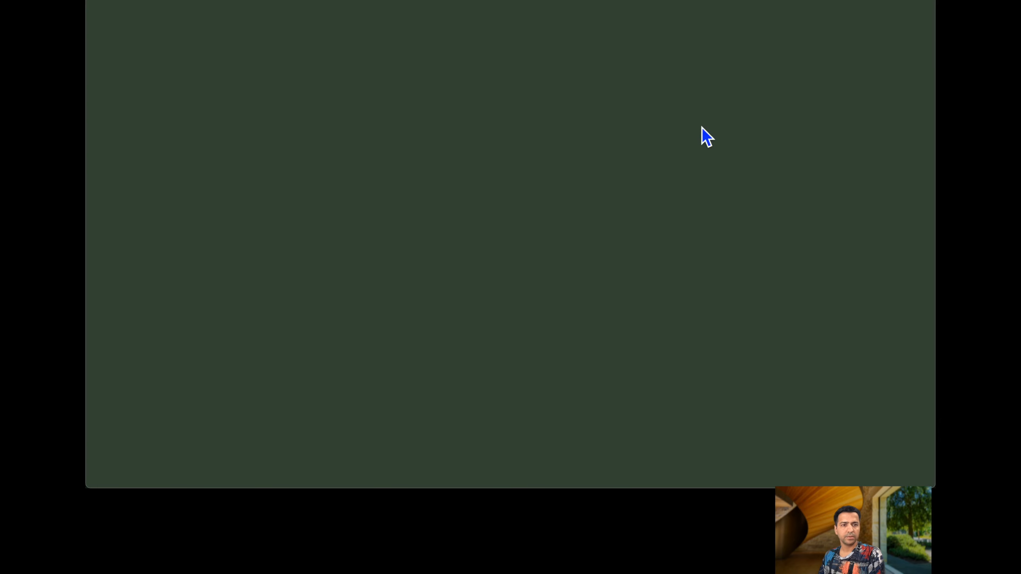
{"action": "left_click", "coordinate": [155, 58]}
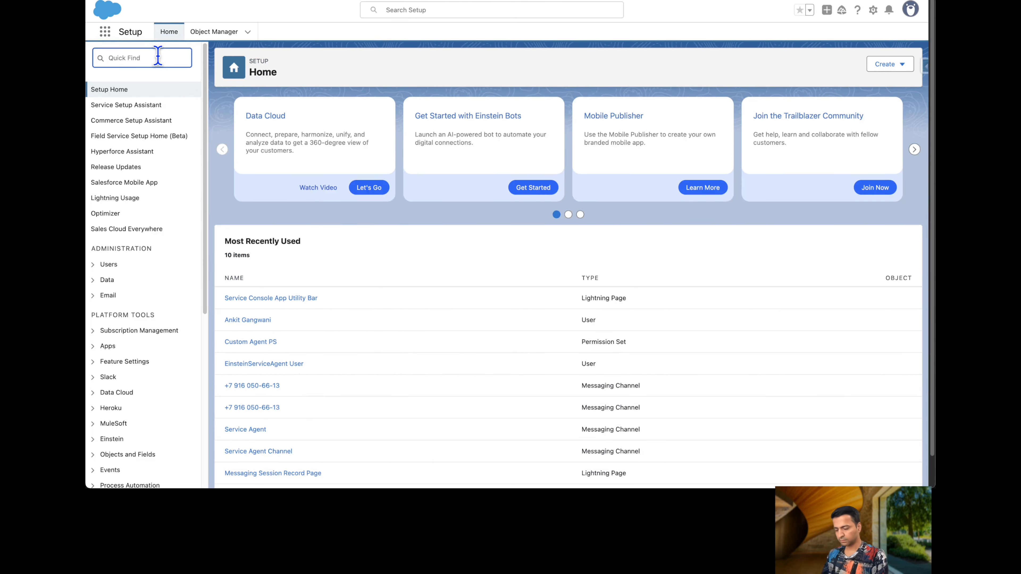
{"action": "type", "text": "flows"}
{"action": "left_click", "coordinate": [121, 108]}
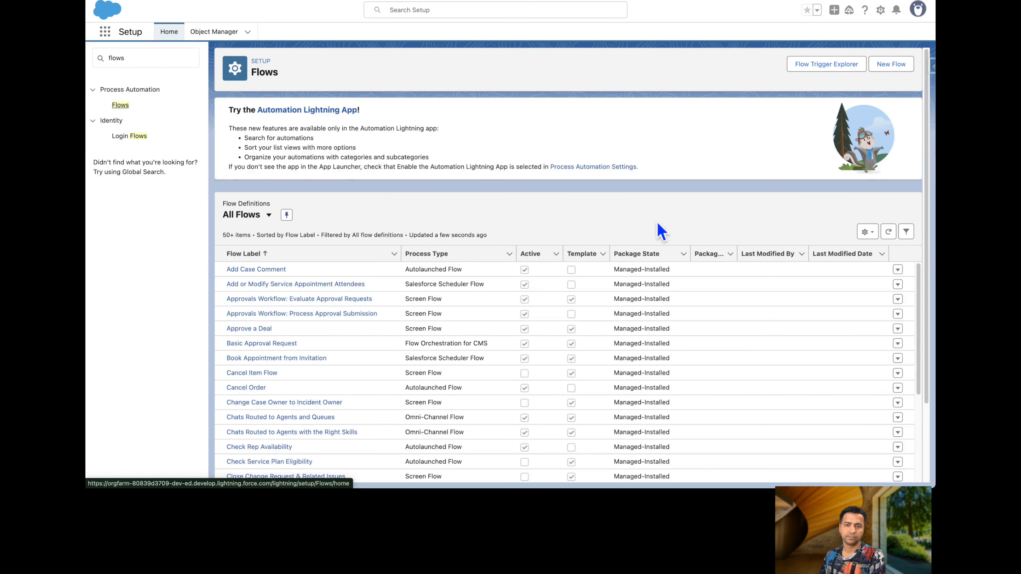
Create a new flow from scratch with the Omni-Channel Flow type.
{"action": "left_click", "coordinate": [891, 65]}
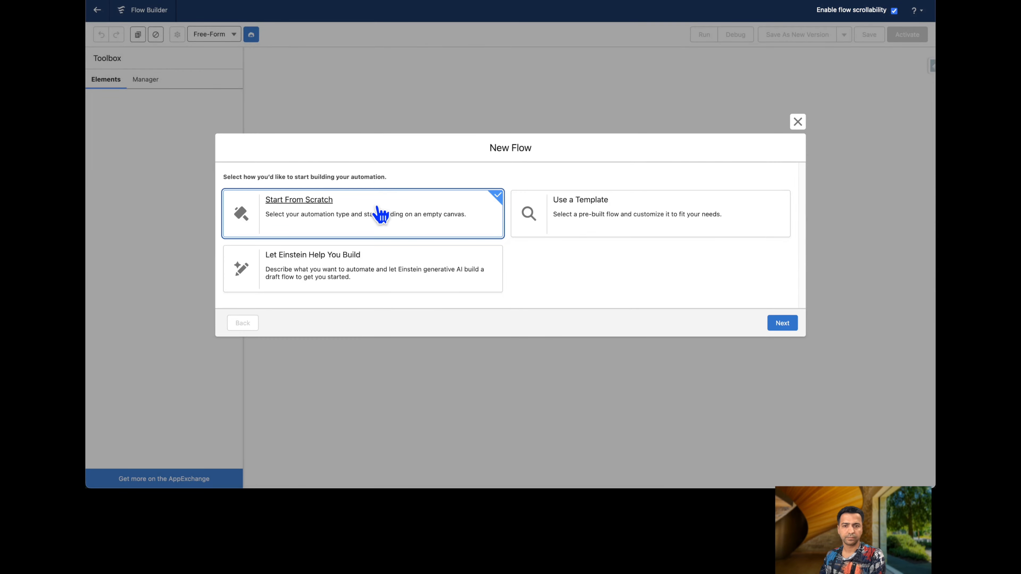
{"action": "left_click", "coordinate": [783, 324]}
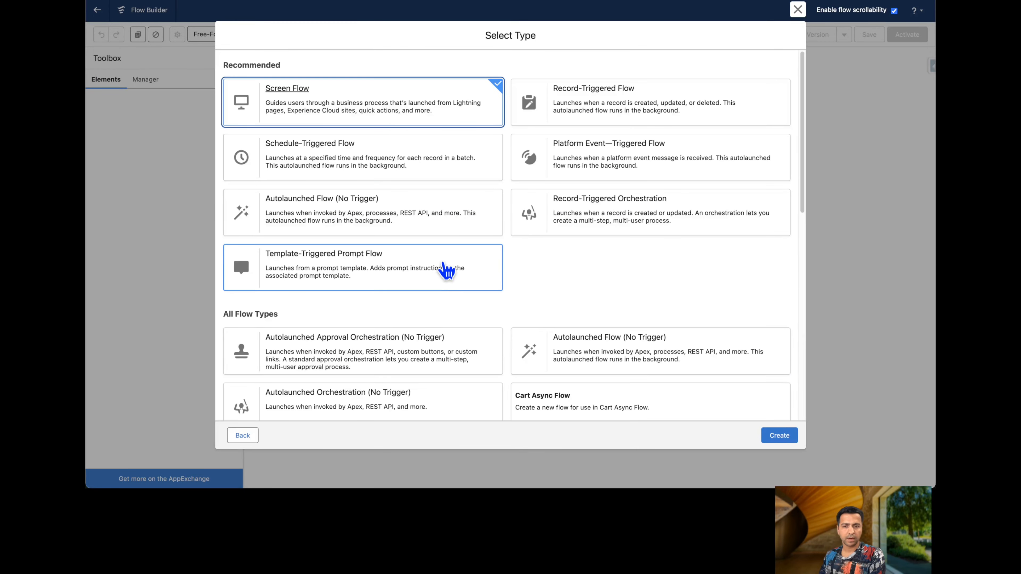
{"action": "scroll", "coordinate": [448, 268], "scroll_direction": "down", "scroll_amount": 5}
{"action": "scroll", "coordinate": [448, 266], "scroll_direction": "down", "scroll_amount": 1}
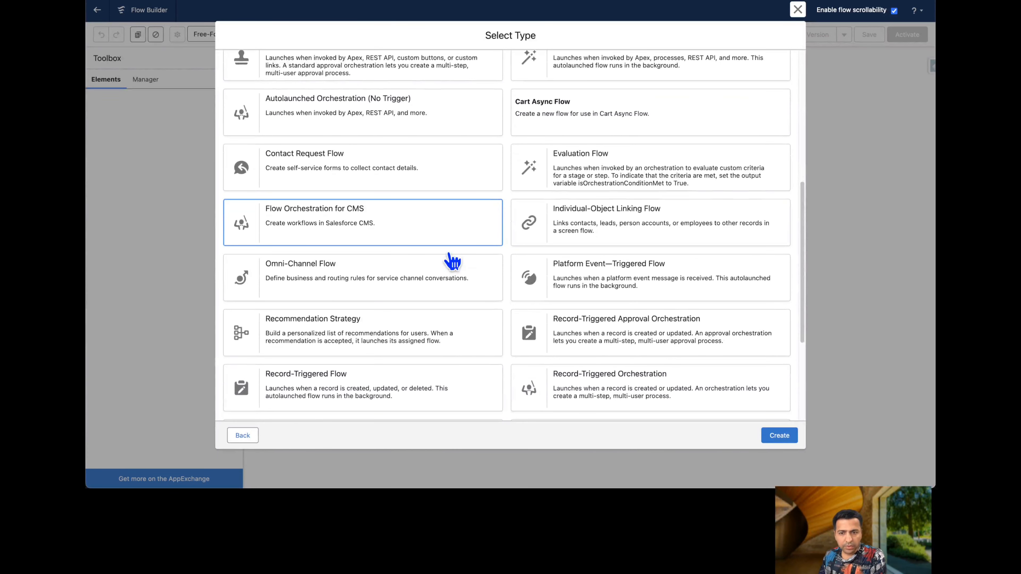
{"action": "scroll", "coordinate": [452, 263], "scroll_direction": "down", "scroll_amount": 6}
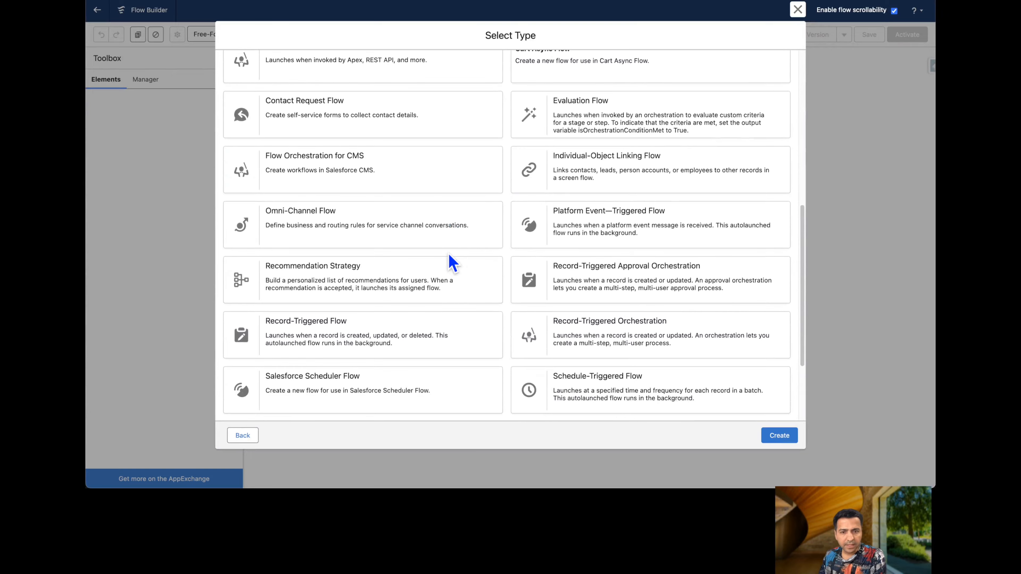
{"action": "scroll", "coordinate": [452, 262], "scroll_direction": "up", "scroll_amount": 8}
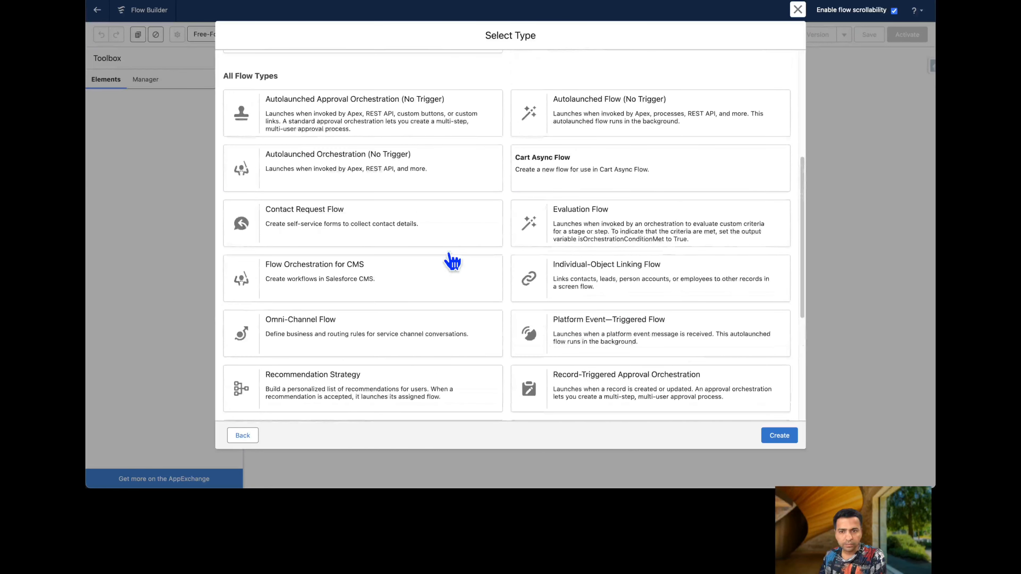
{"action": "left_click", "coordinate": [411, 345]}
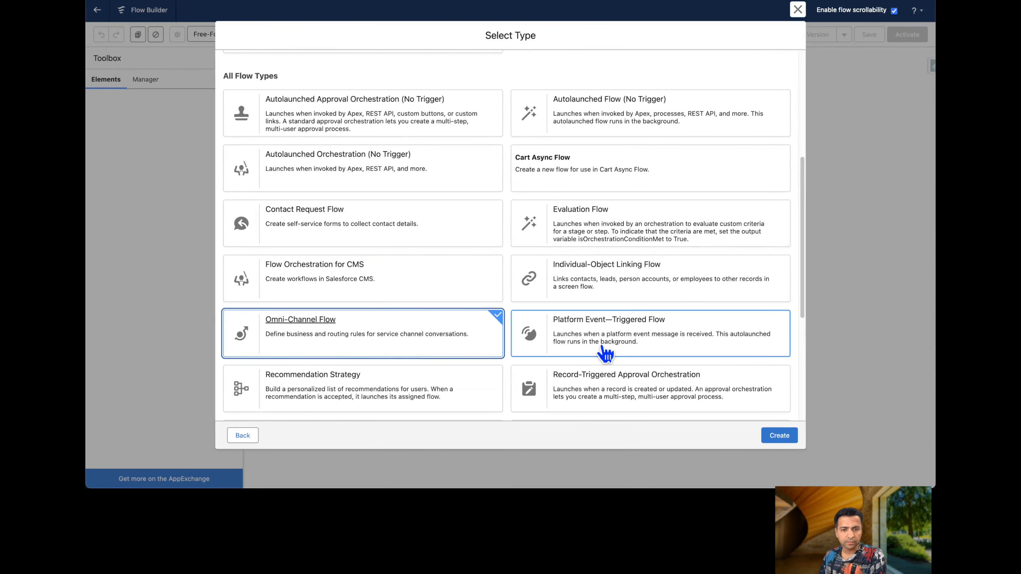
{"action": "left_click", "coordinate": [779, 435]}
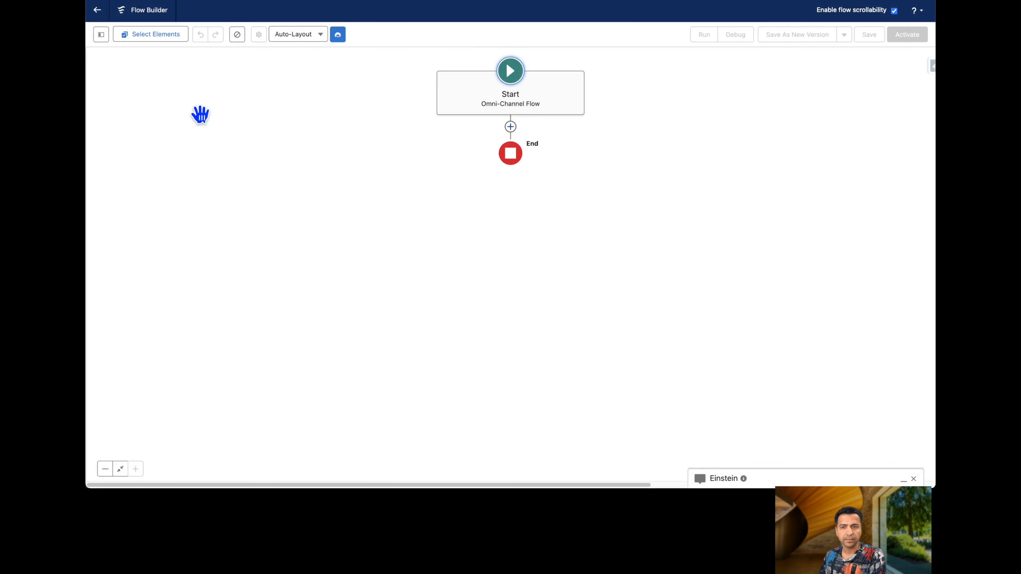
Create a Text variable resource named recordId in the flow and make it available for input.
{"action": "left_click", "coordinate": [101, 35]}
{"action": "left_click", "coordinate": [121, 126]}
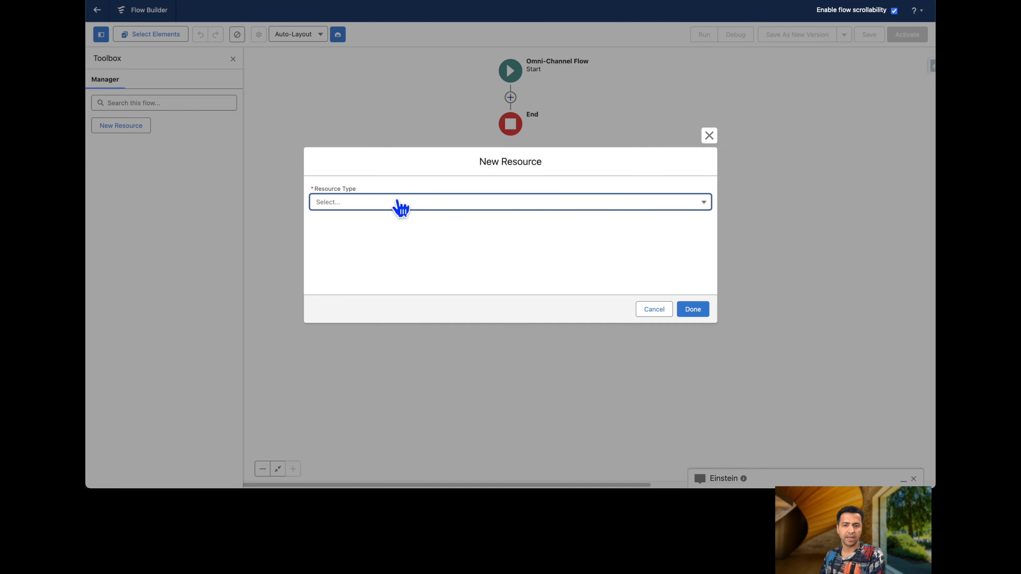
{"action": "left_click", "coordinate": [400, 205]}
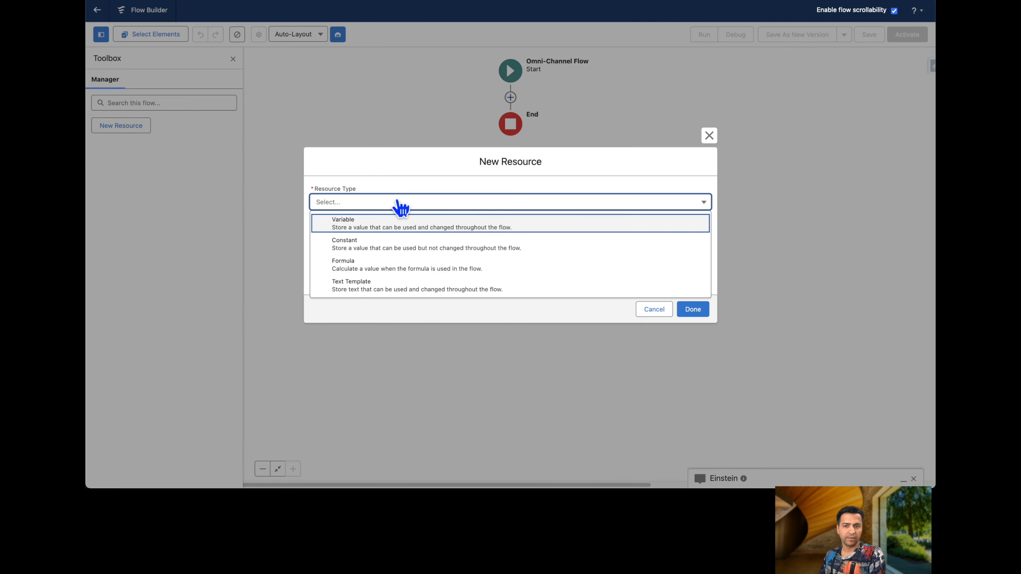
{"action": "left_click", "coordinate": [381, 225]}
{"action": "left_click", "coordinate": [348, 228]}
{"action": "type", "text": "re"}
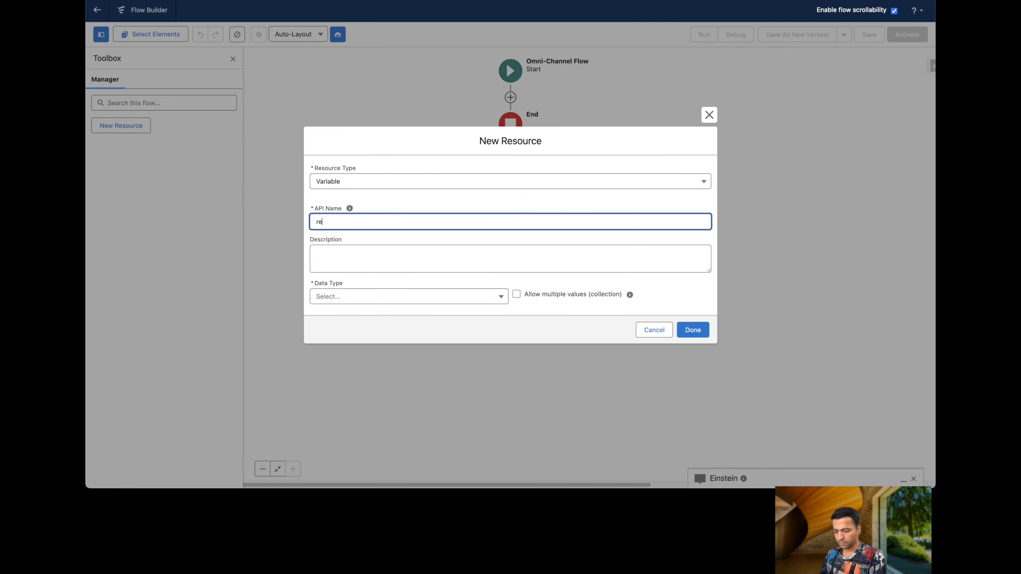
{"action": "type", "text": "cordId"}
{"action": "left_click", "coordinate": [364, 297]}
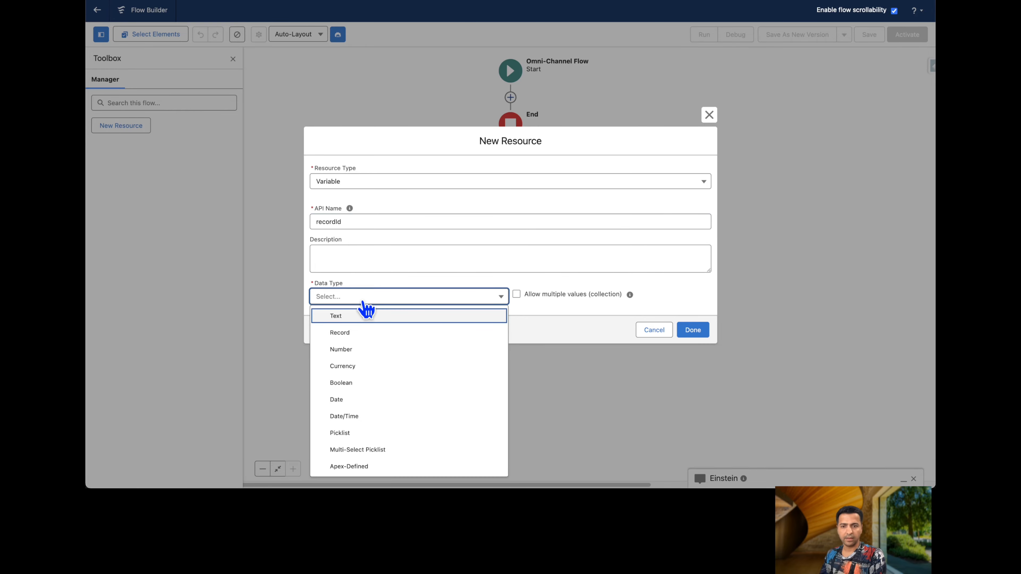
{"action": "left_click", "coordinate": [350, 315]}
{"action": "left_click", "coordinate": [339, 324]}
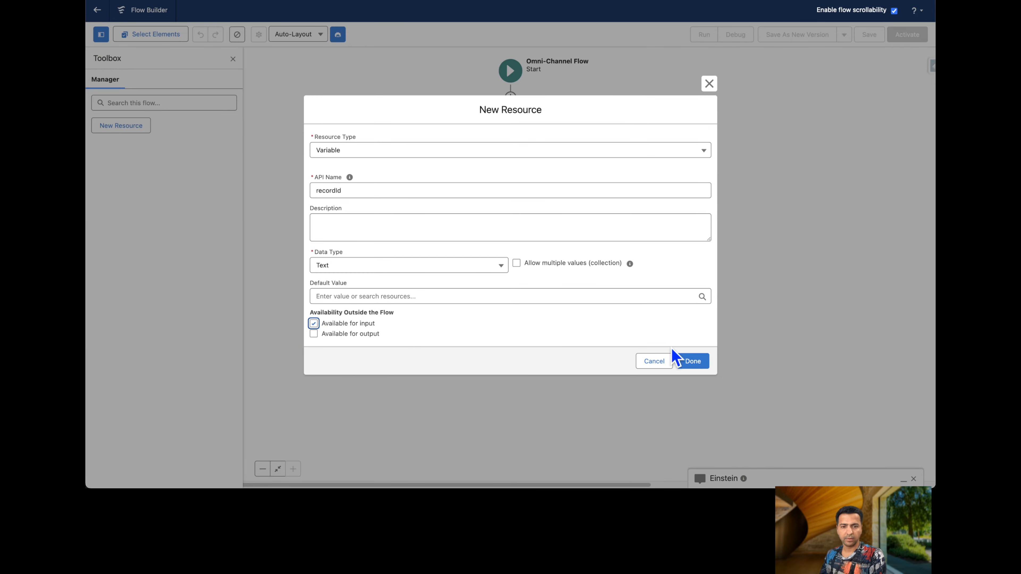
{"action": "left_click", "coordinate": [691, 361]}
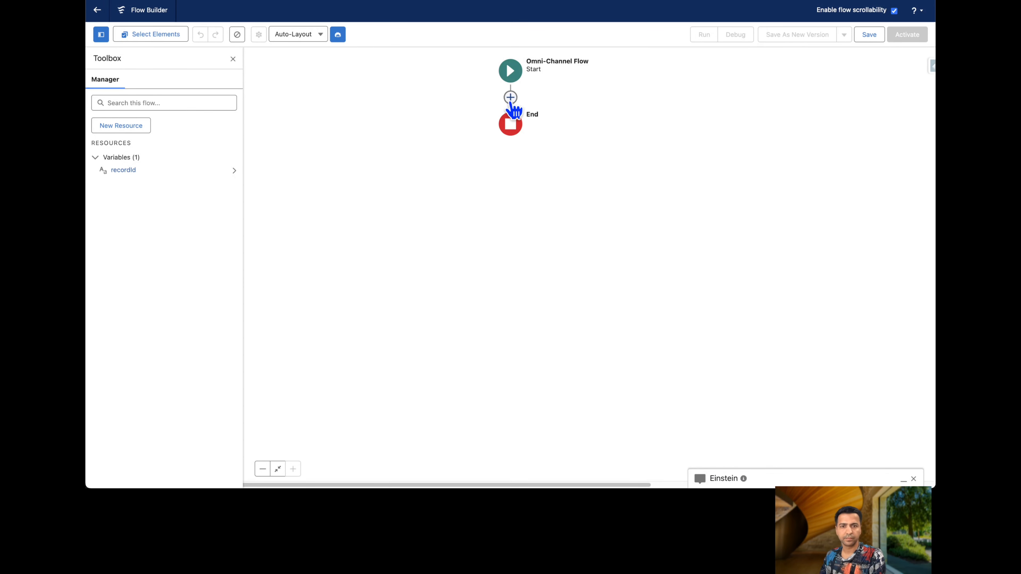
Add a Route Work element between Start and End, labelled "Route Work To Live Human Agent", with API name Route_Work_To_Live_Human_Agent.
{"action": "left_click", "coordinate": [510, 98]}
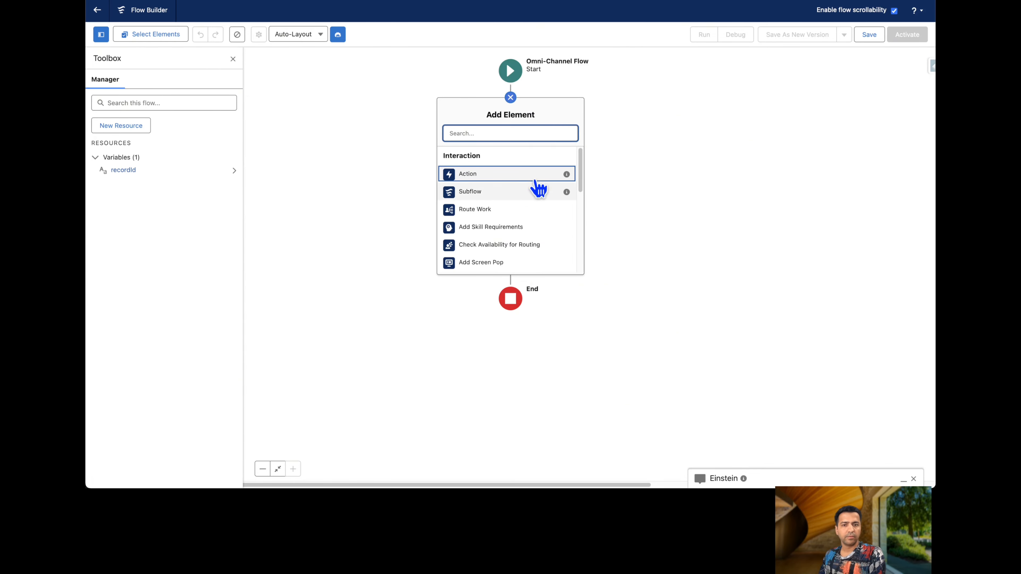
{"action": "left_click", "coordinate": [508, 209]}
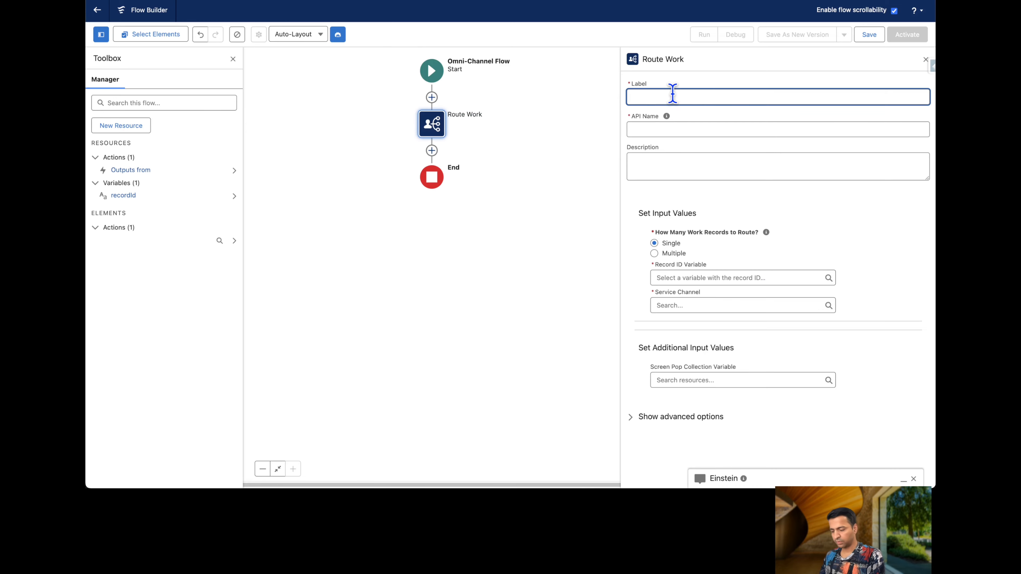
{"action": "type", "text": "Route"}
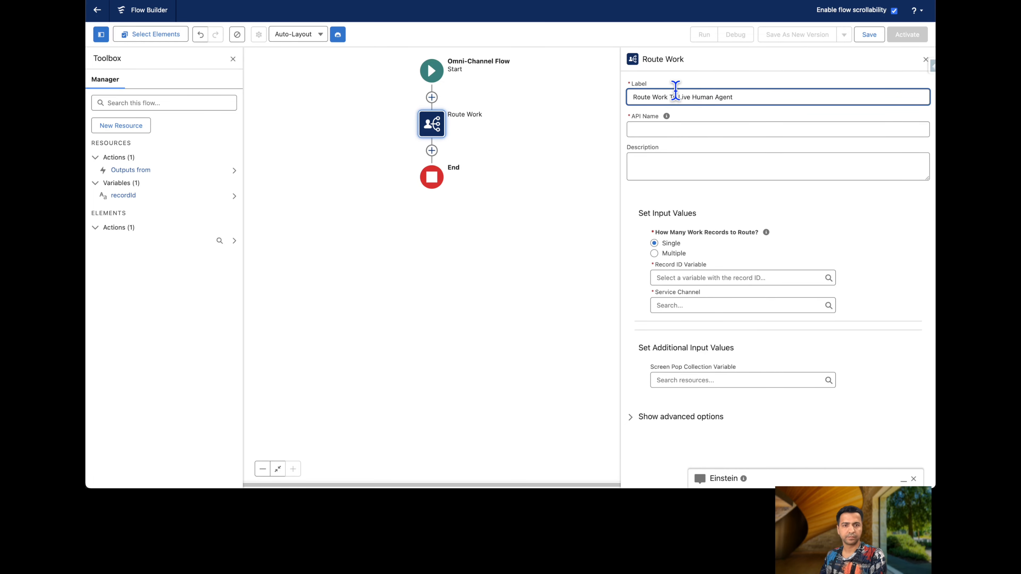
{"action": "left_click", "coordinate": [661, 130]}
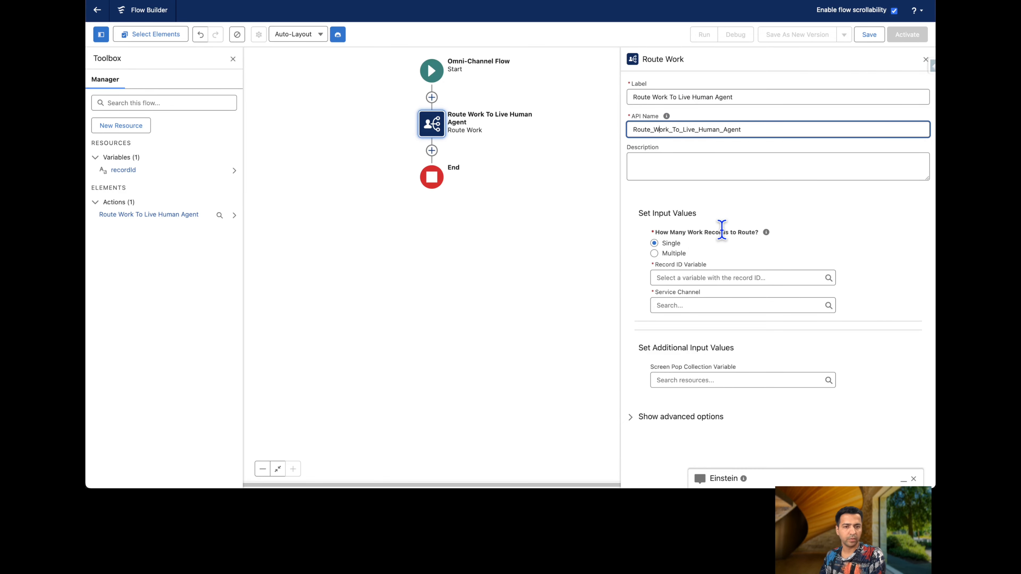
Set the Route Work element's record ID variable to recordId and its service channel to Messaging.
{"action": "left_click", "coordinate": [686, 278]}
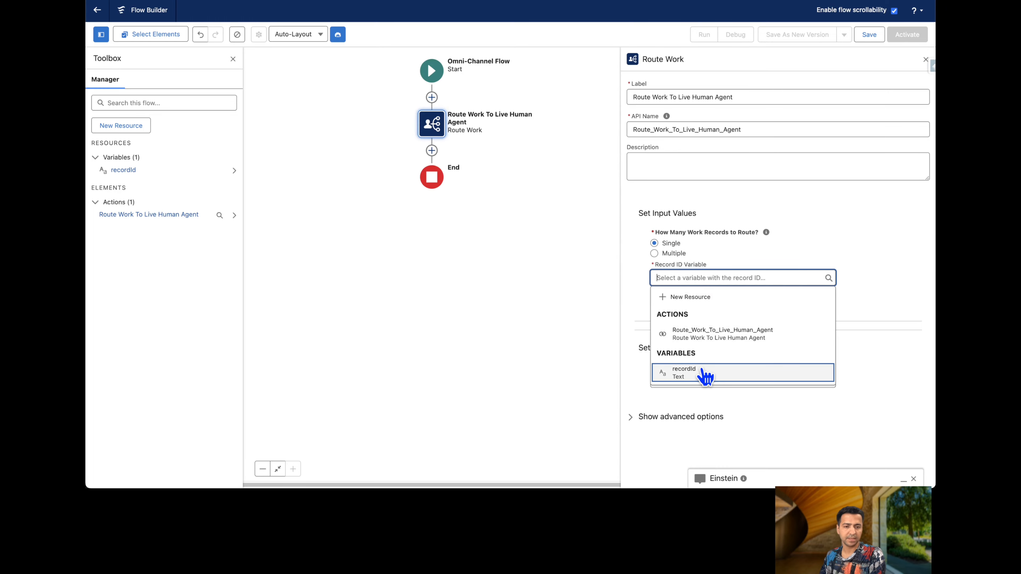
{"action": "left_click", "coordinate": [706, 376]}
{"action": "left_click", "coordinate": [700, 305]}
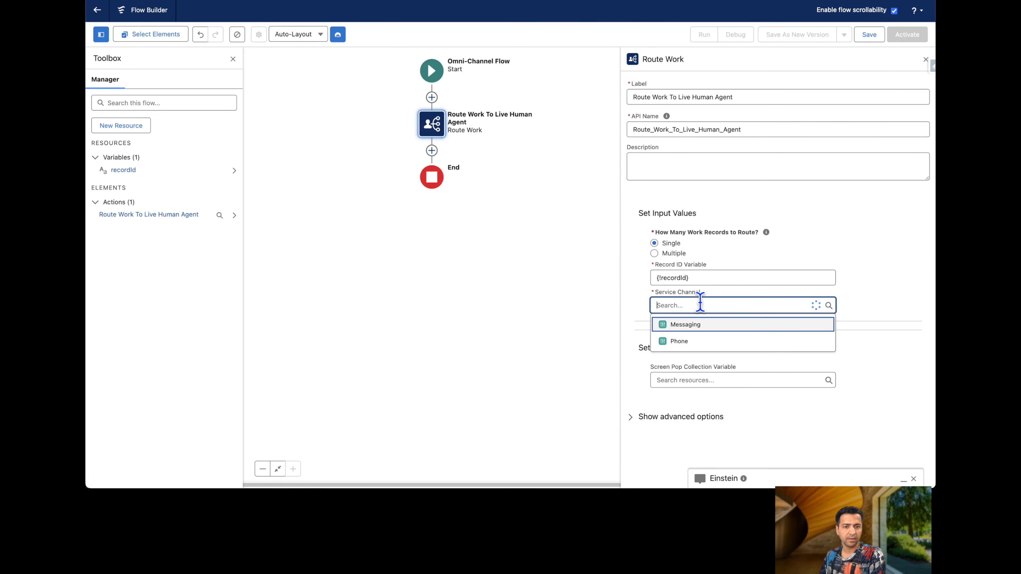
{"action": "left_click", "coordinate": [703, 325]}
Route the work to a queue and select Messaging Queue as the Queue ID.
{"action": "scroll", "coordinate": [701, 312], "scroll_direction": "down", "scroll_amount": 1}
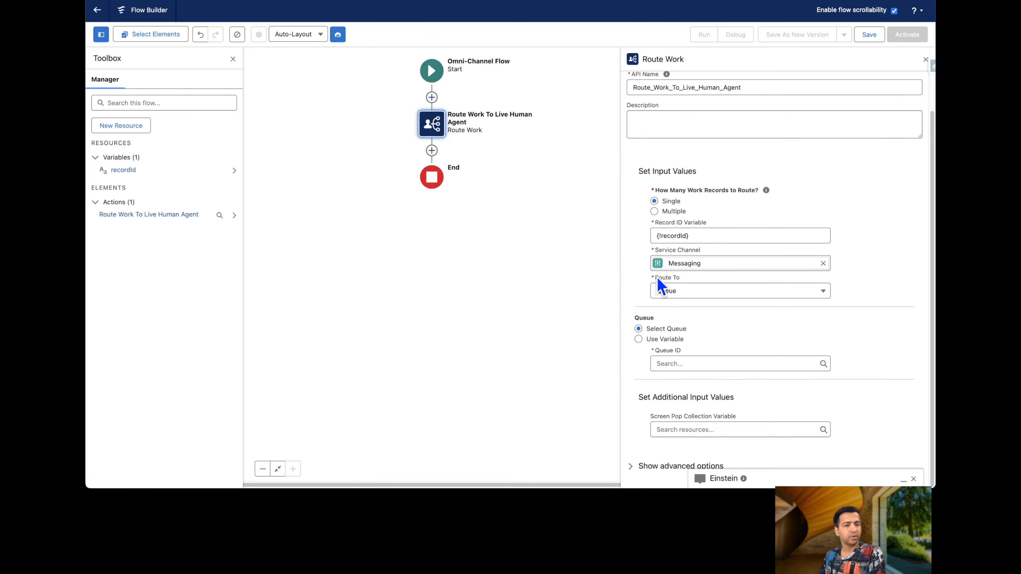
{"action": "left_click", "coordinate": [699, 291]}
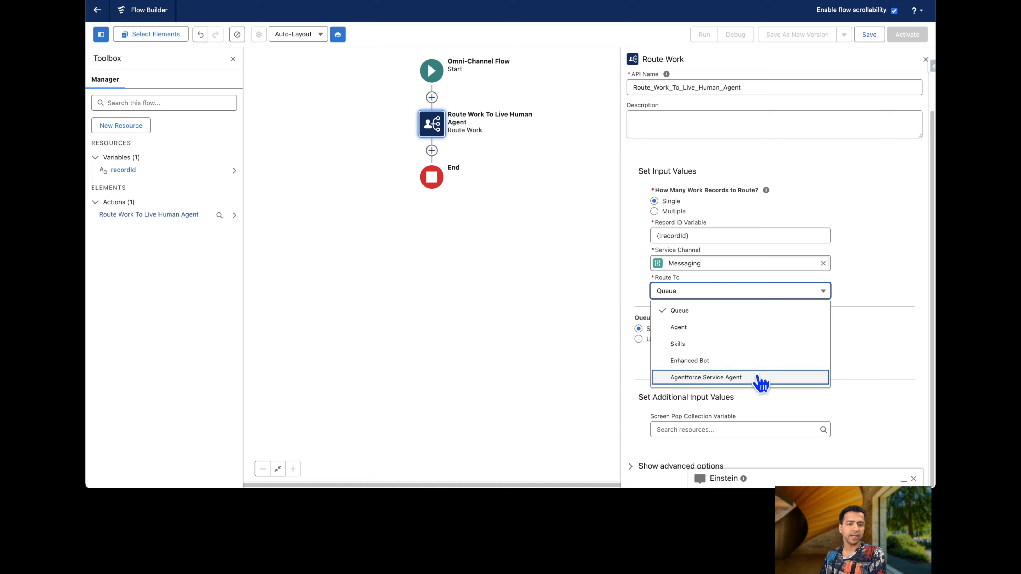
{"action": "left_click", "coordinate": [707, 311]}
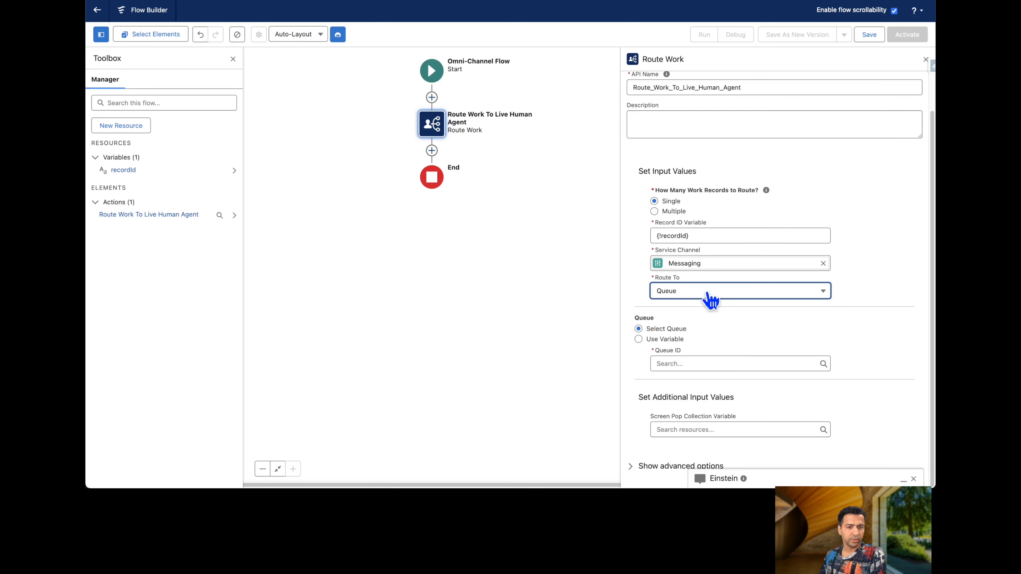
{"action": "left_click", "coordinate": [688, 362]}
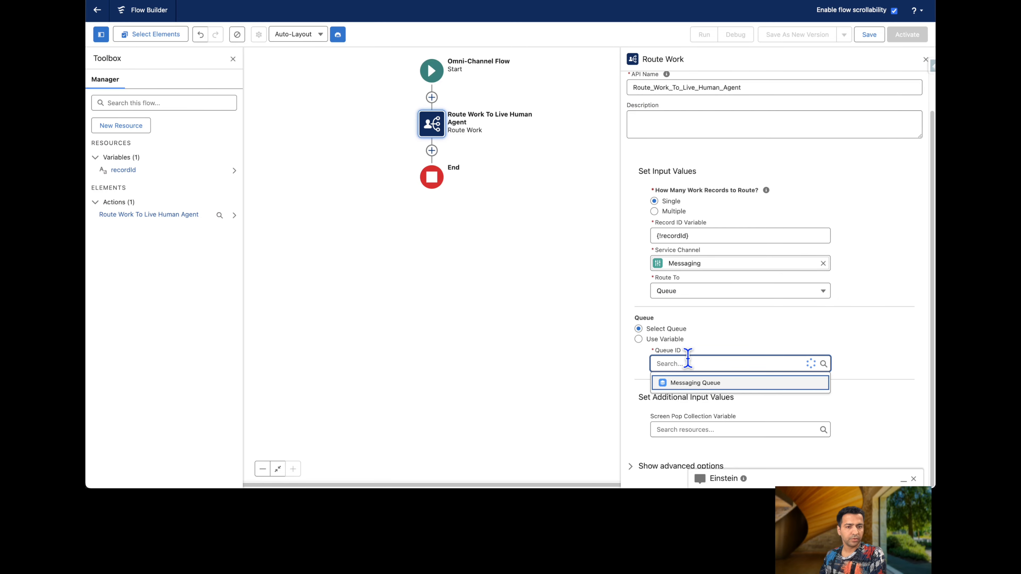
{"action": "left_click", "coordinate": [694, 384]}
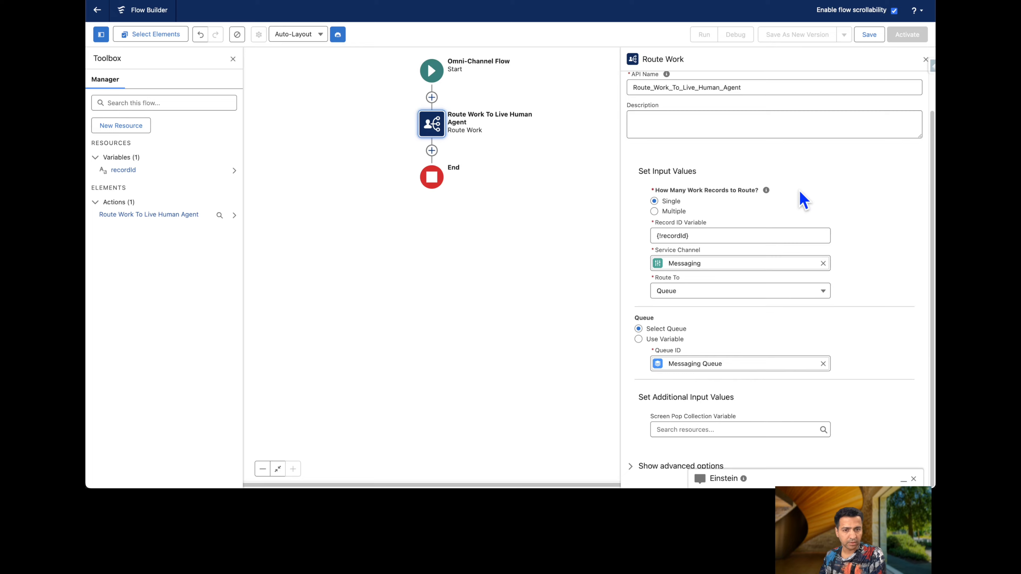
Save the flow with the label "Flow: Route Work To Live Human Agent" and activate it.
{"action": "left_click", "coordinate": [870, 40]}
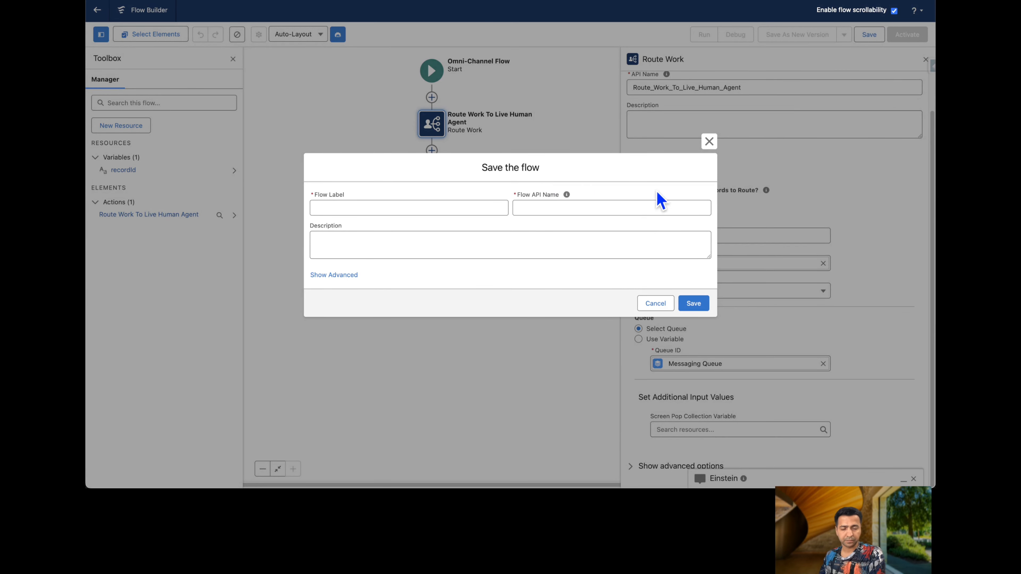
{"action": "left_click", "coordinate": [709, 142]}
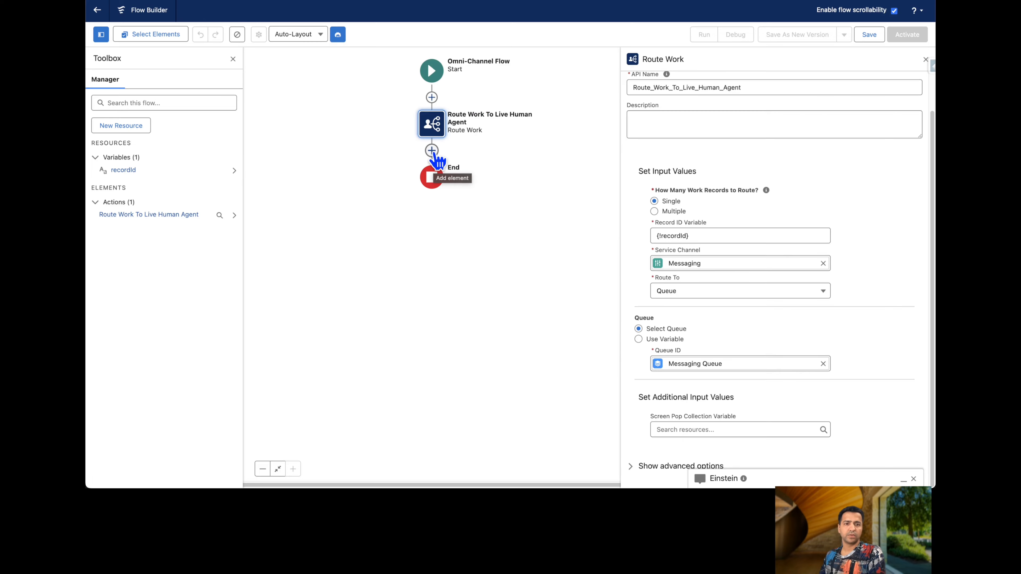
{"action": "left_click", "coordinate": [869, 34]}
{"action": "left_click", "coordinate": [427, 206]}
{"action": "type", "text": "Flow: Route Work To Live Human A"}
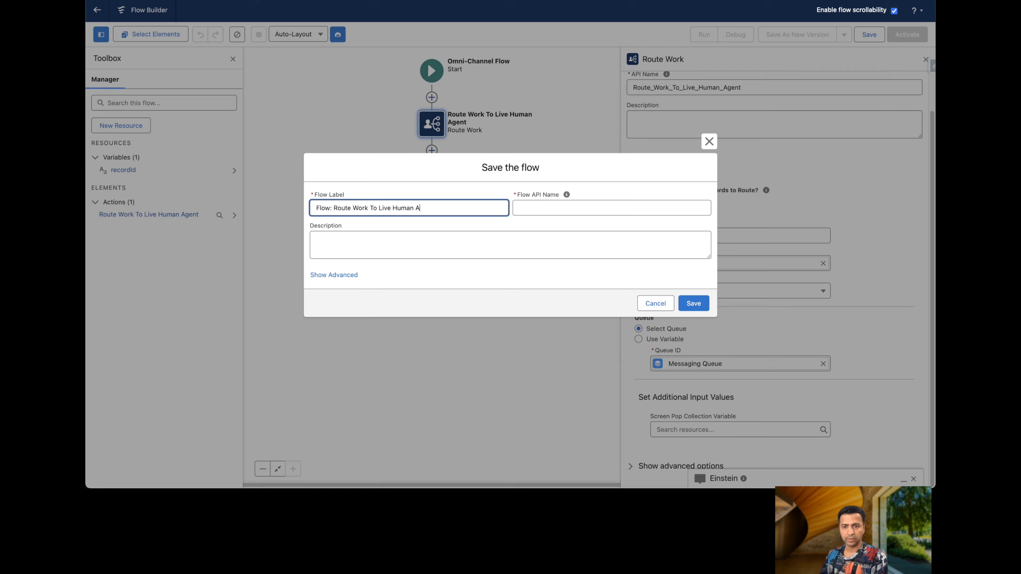
{"action": "key", "text": "Tab"}
{"action": "left_click", "coordinate": [694, 304]}
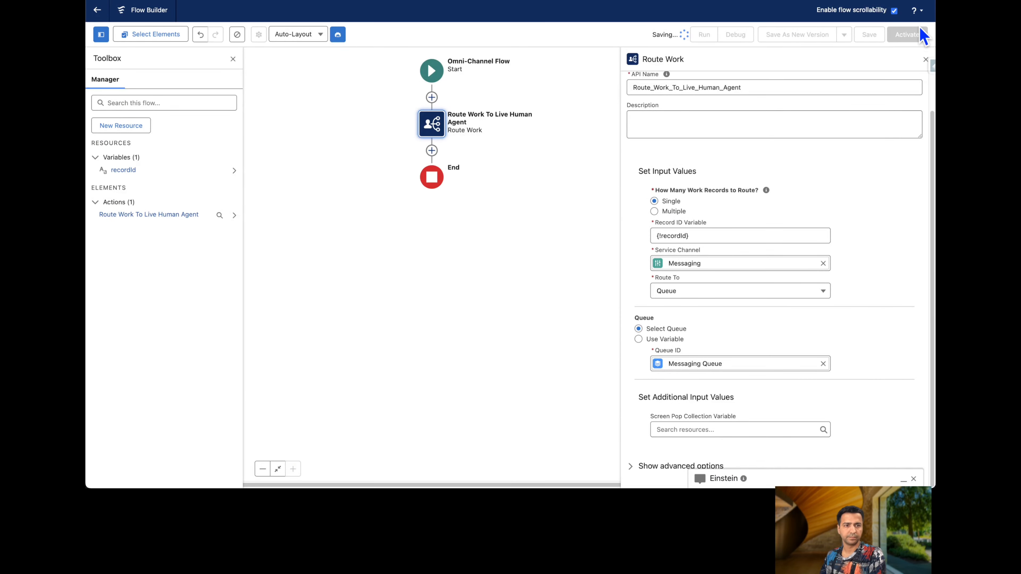
{"action": "left_click", "coordinate": [916, 34]}
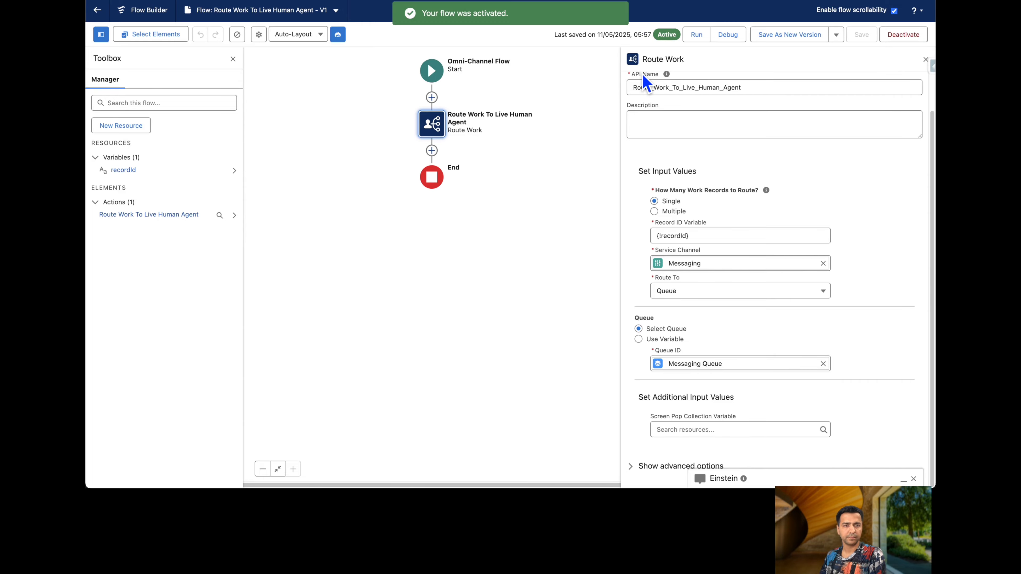
Switch back to Agentforce Builder, reload the Agentforce Service Agent and open its connections.
{"action": "key", "text": "ctrl+Right"}
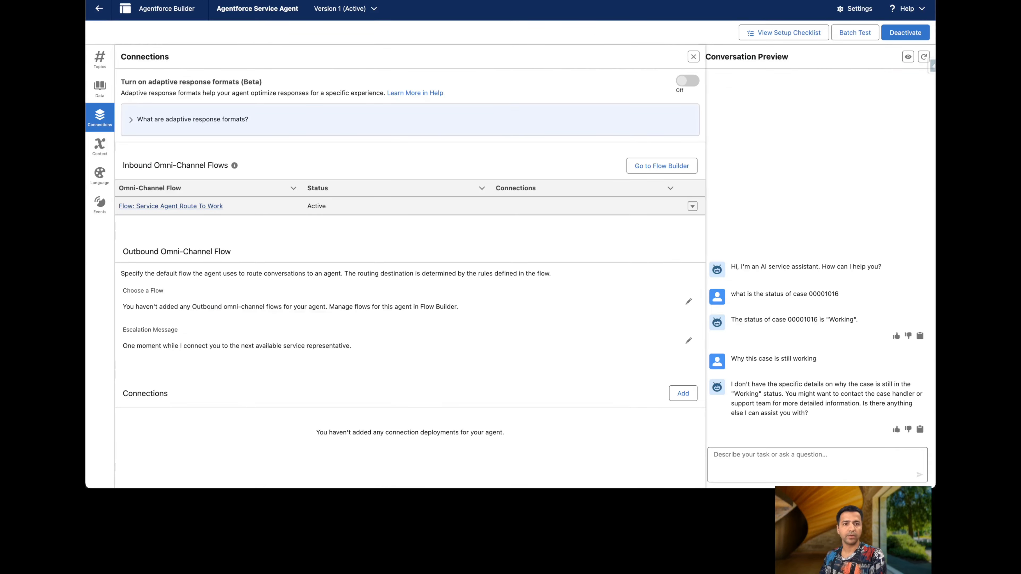
{"action": "key", "text": "super+r"}
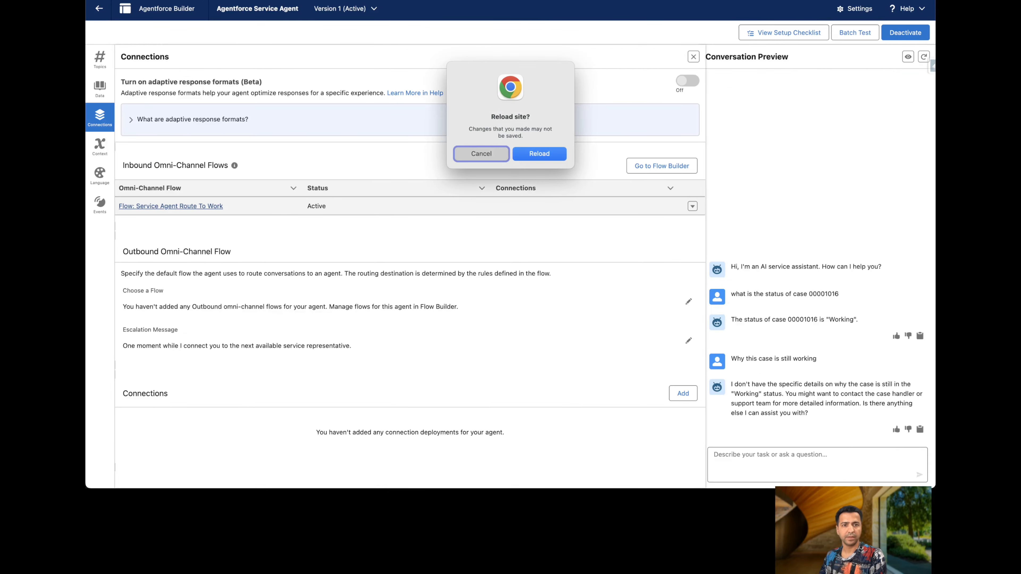
{"action": "left_click", "coordinate": [549, 155]}
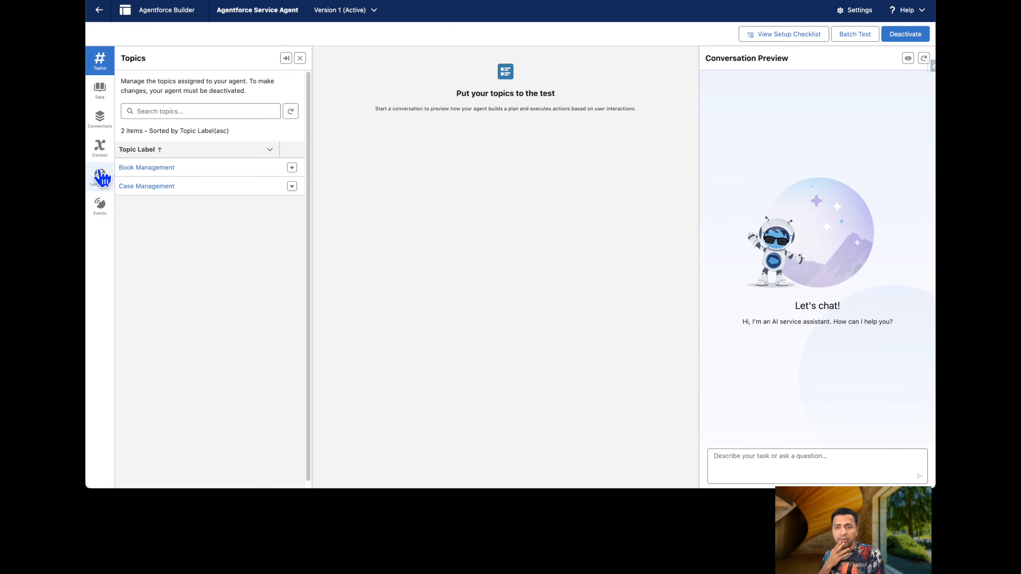
{"action": "left_click", "coordinate": [99, 119]}
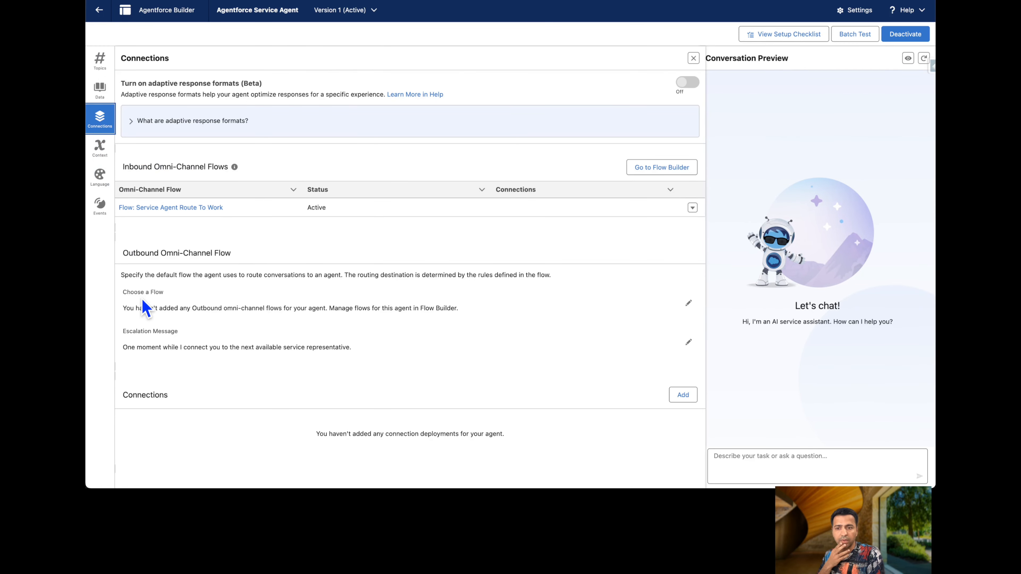
Set the agent's outbound Omni-Channel flow to "Flow: Route Work To Live Human Agent", keep the escalation message, and save.
{"action": "left_click_drag", "start_coordinate": [122, 254], "coordinate": [231, 253]}
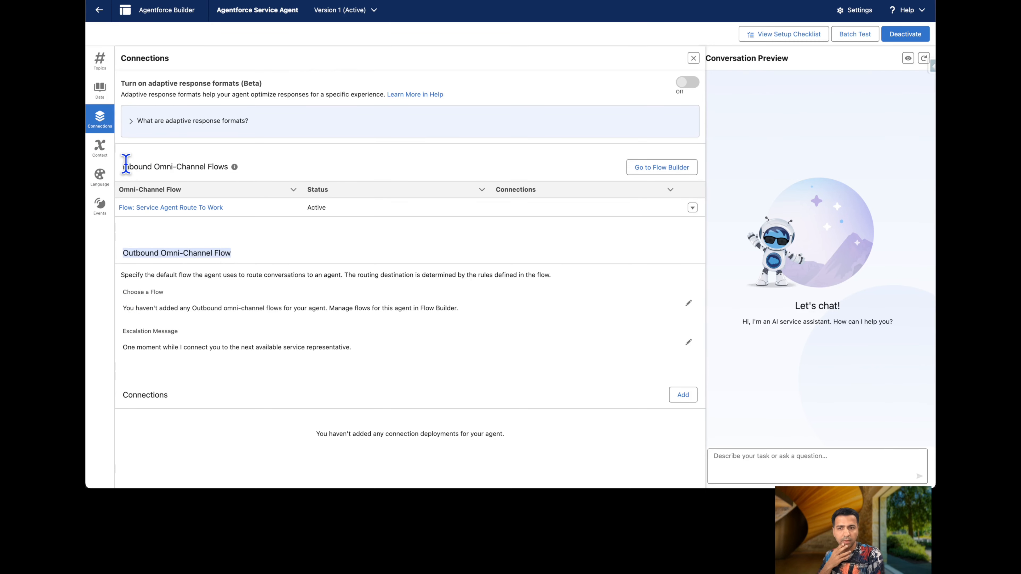
{"action": "left_click_drag", "start_coordinate": [122, 167], "coordinate": [222, 167]}
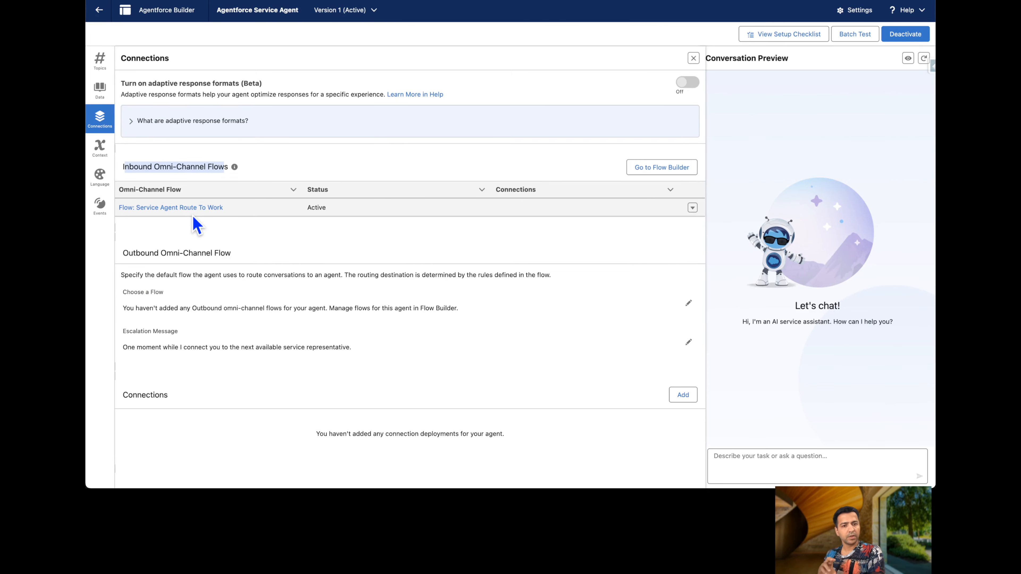
{"action": "left_click_drag", "start_coordinate": [136, 254], "coordinate": [234, 264]}
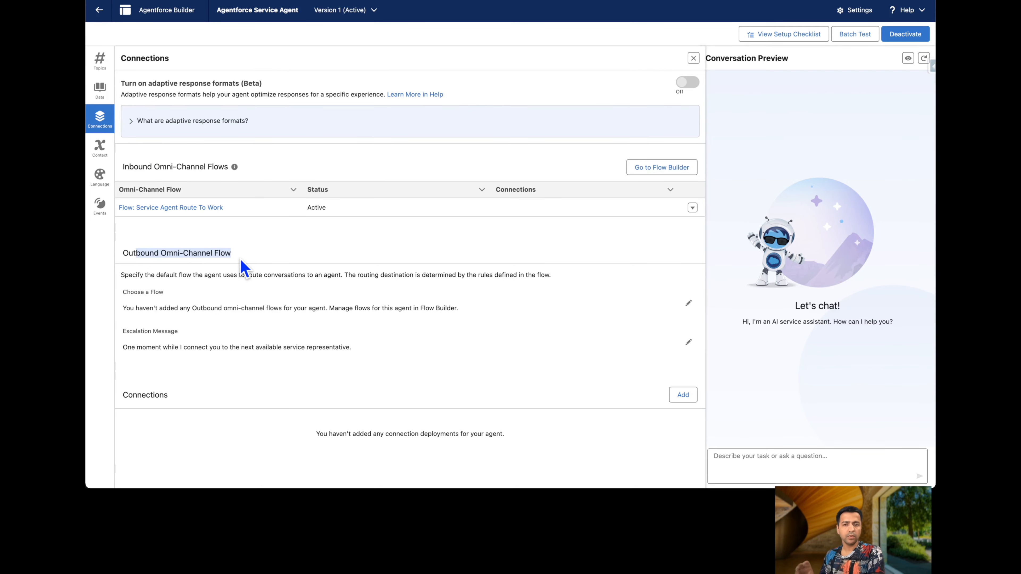
{"action": "left_click", "coordinate": [689, 305]}
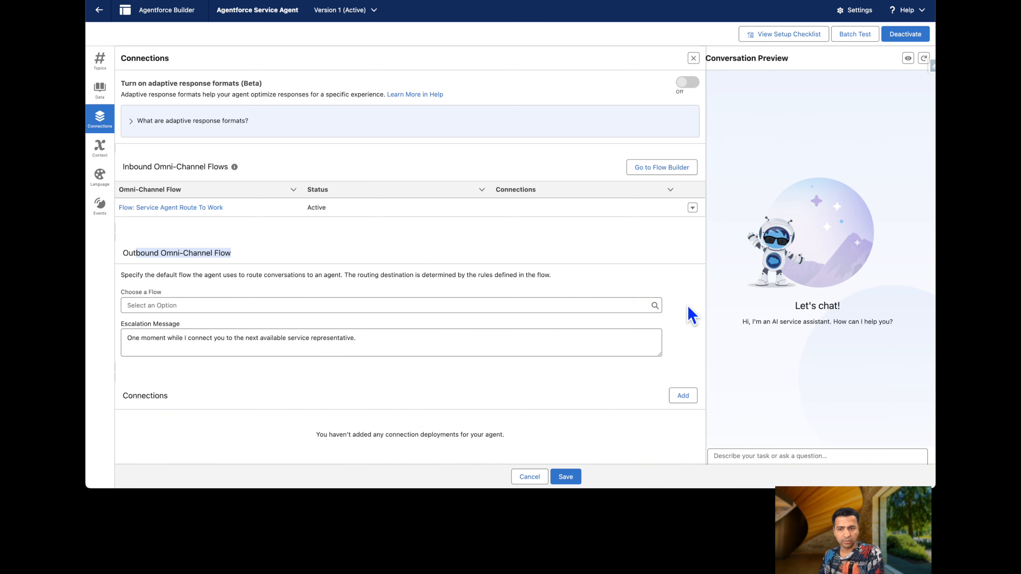
{"action": "left_click", "coordinate": [208, 306]}
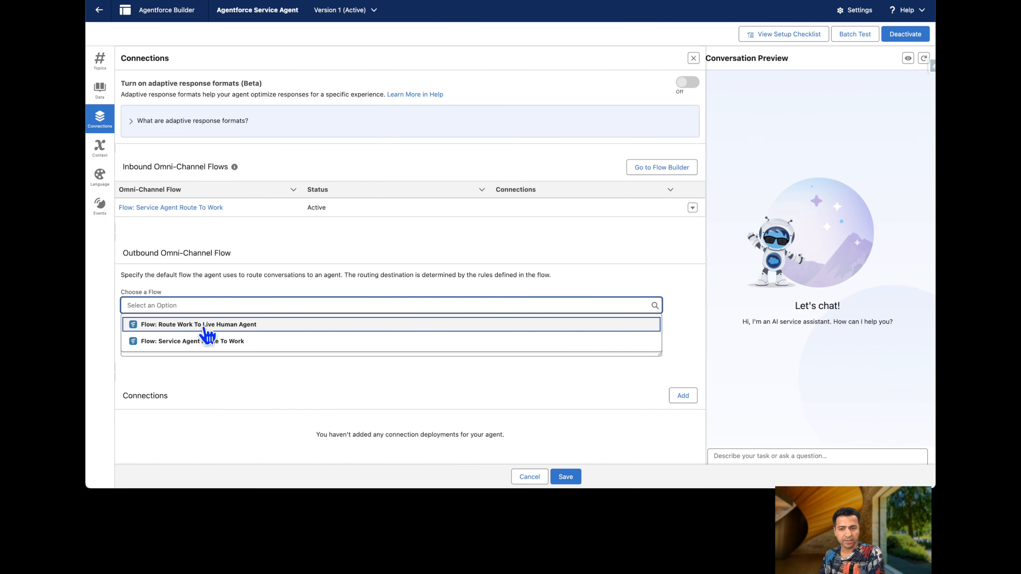
{"action": "left_click", "coordinate": [211, 328]}
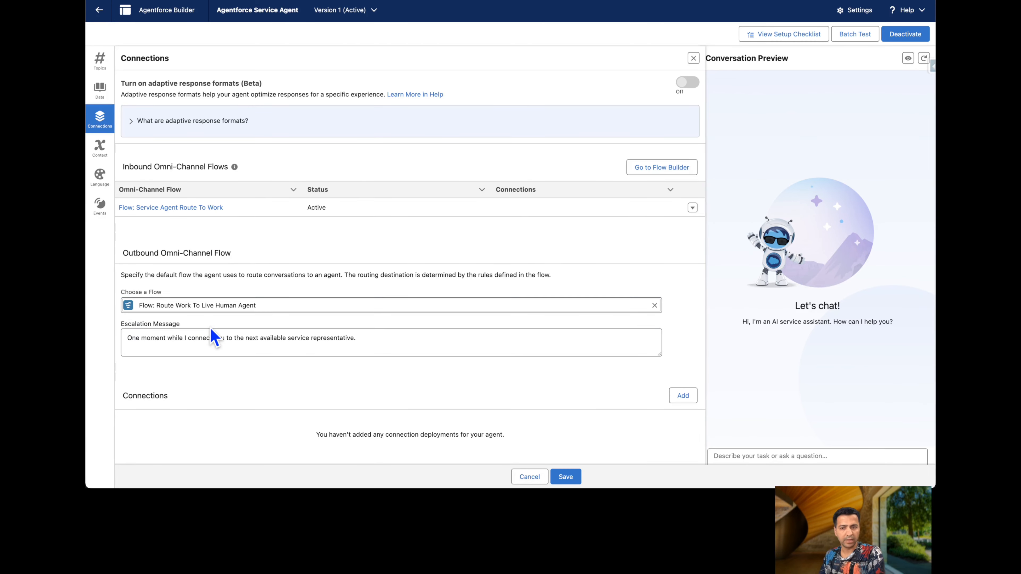
{"action": "left_click_drag", "start_coordinate": [126, 338], "coordinate": [370, 340]}
{"action": "left_click", "coordinate": [376, 340]}
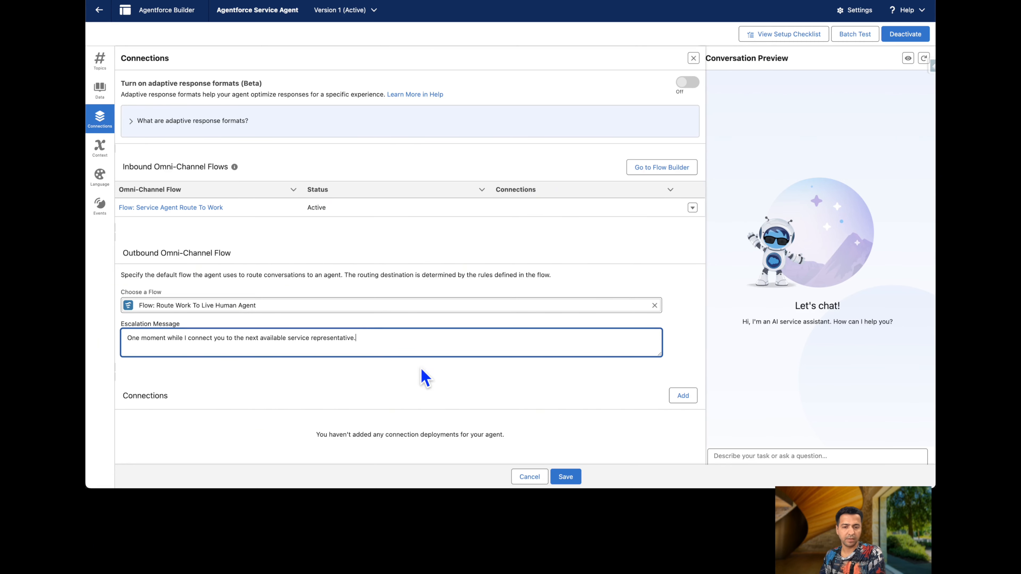
{"action": "left_click", "coordinate": [568, 478]}
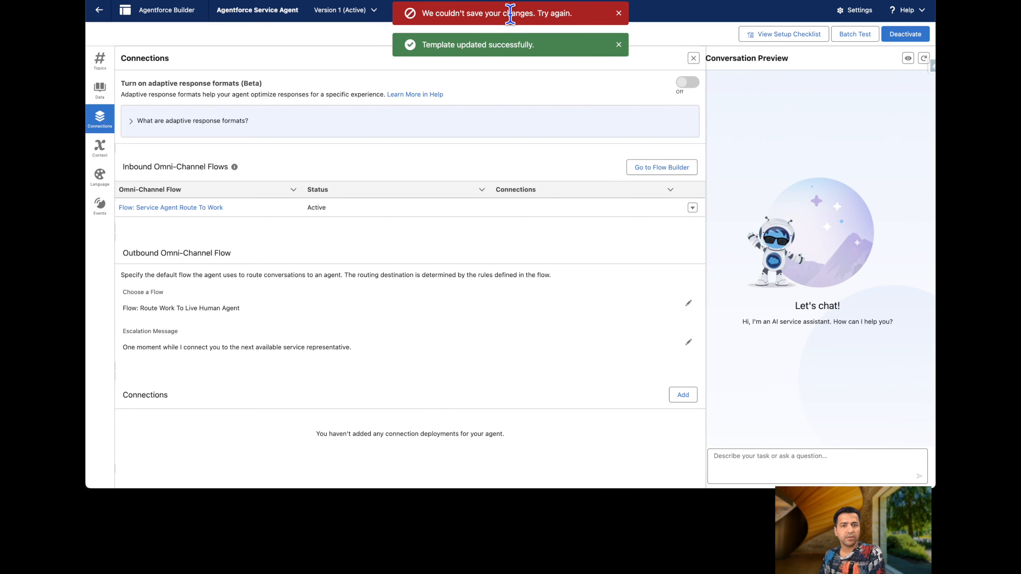
{"action": "left_click", "coordinate": [619, 13]}
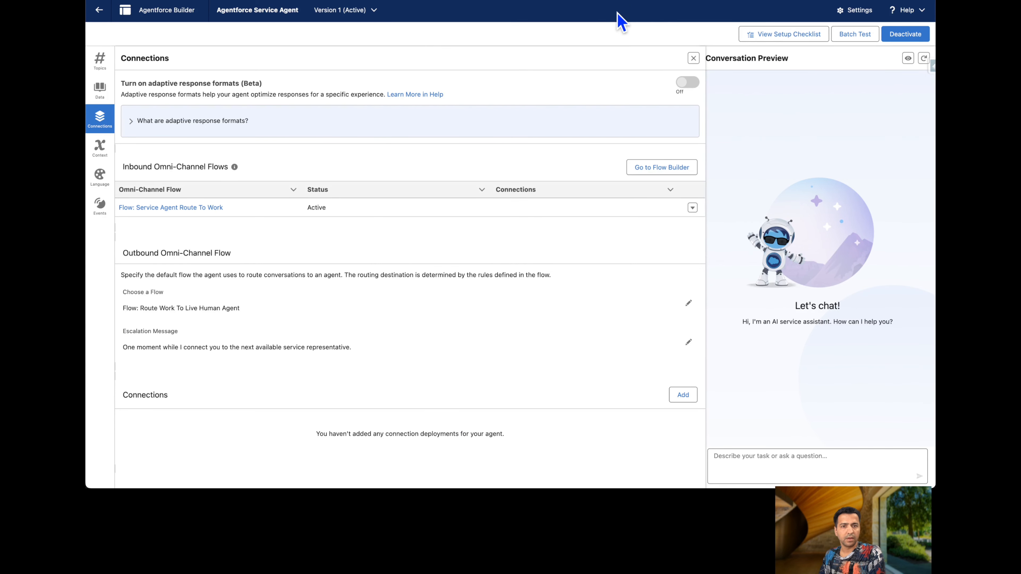
Deactivate the agent, reload the builder to check the saved outbound flow, and reactivate the agent.
{"action": "left_click", "coordinate": [907, 36]}
{"action": "left_click", "coordinate": [537, 268]}
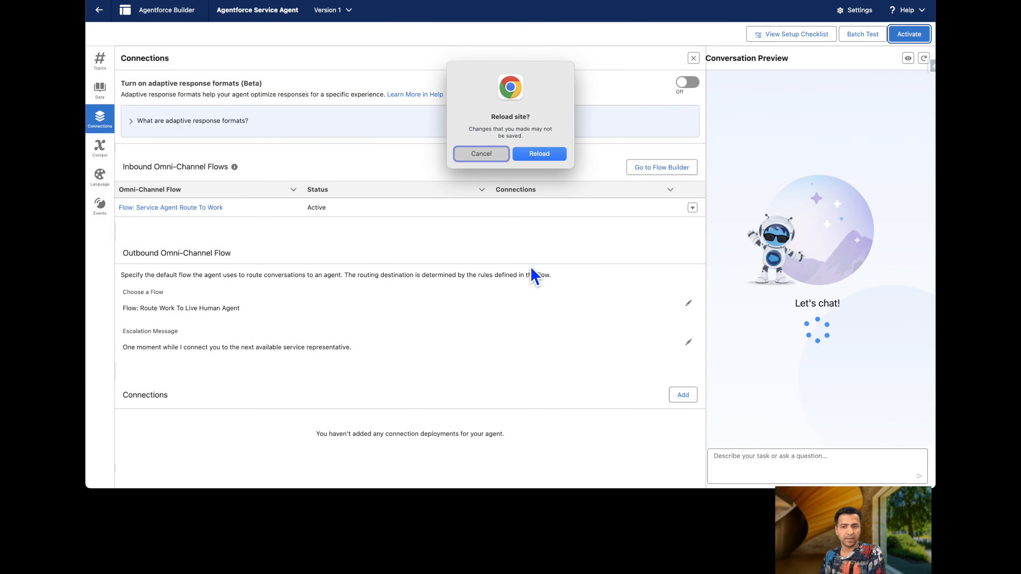
{"action": "left_click", "coordinate": [552, 152]}
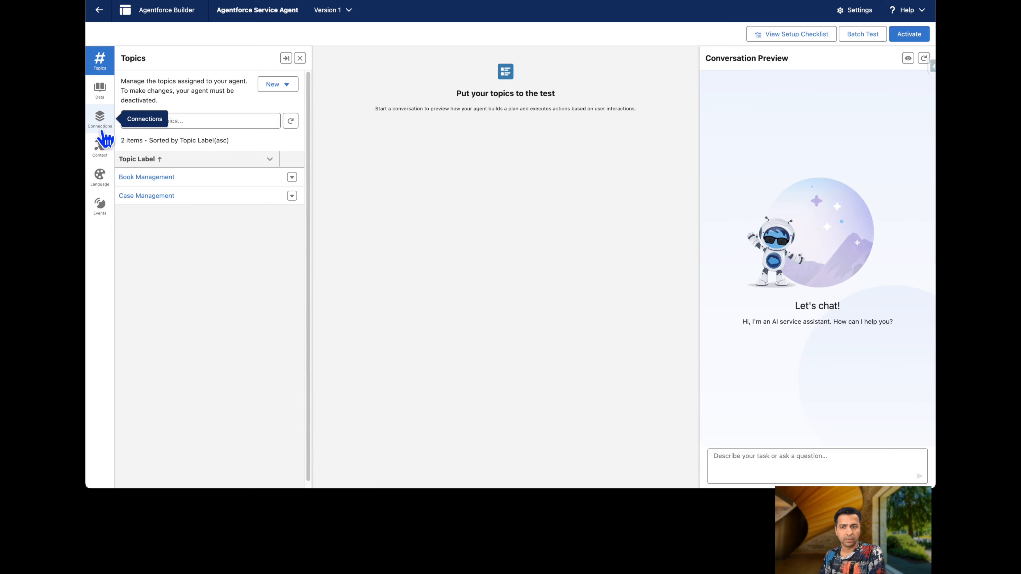
{"action": "left_click", "coordinate": [100, 118]}
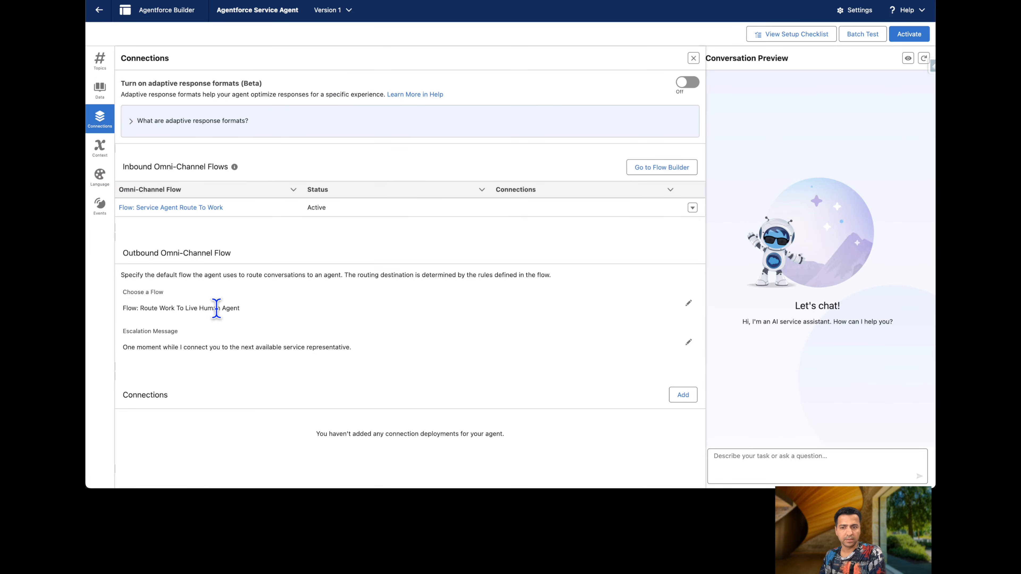
{"action": "left_click", "coordinate": [909, 35]}
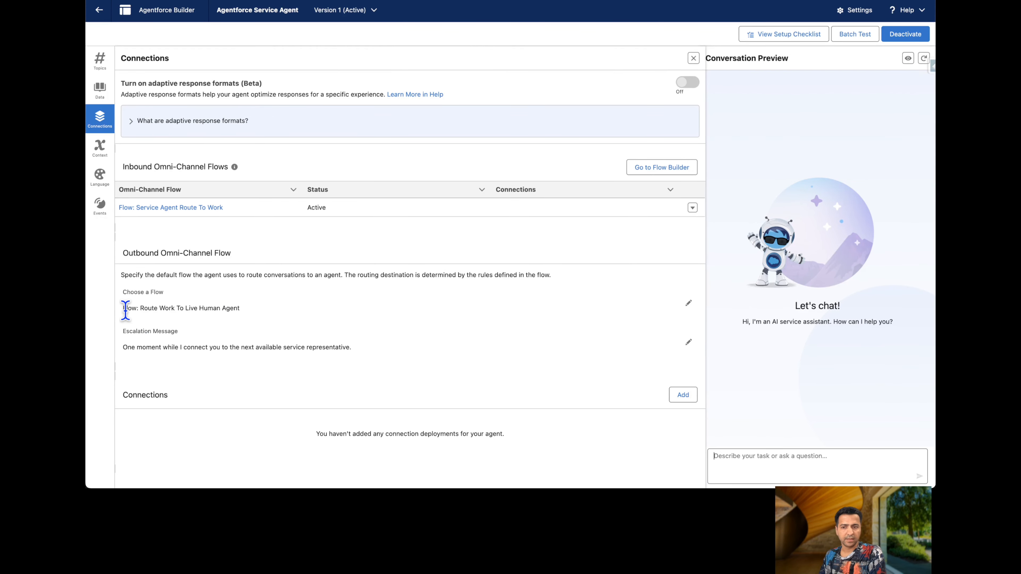
{"action": "left_click_drag", "start_coordinate": [122, 307], "coordinate": [247, 313]}
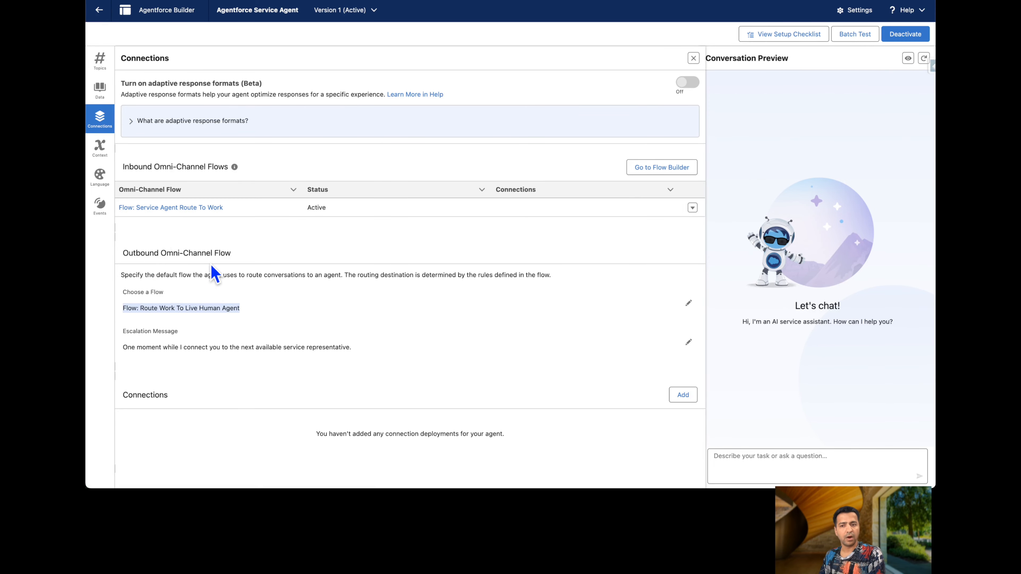
Deactivate the Agentforce Service Agent and open its list of topics.
{"action": "key", "text": "ctrl+Right"}
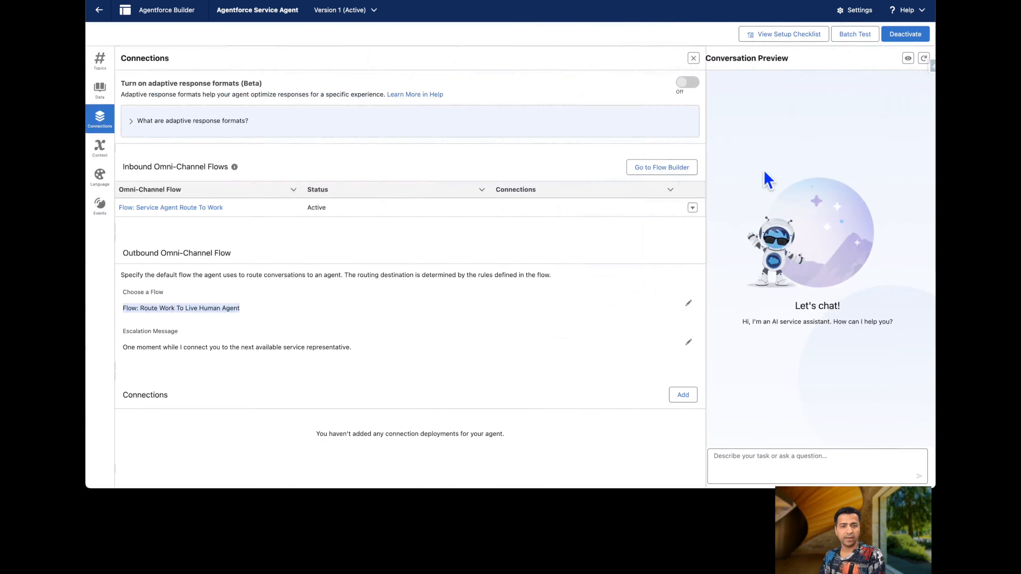
{"action": "left_click", "coordinate": [915, 38]}
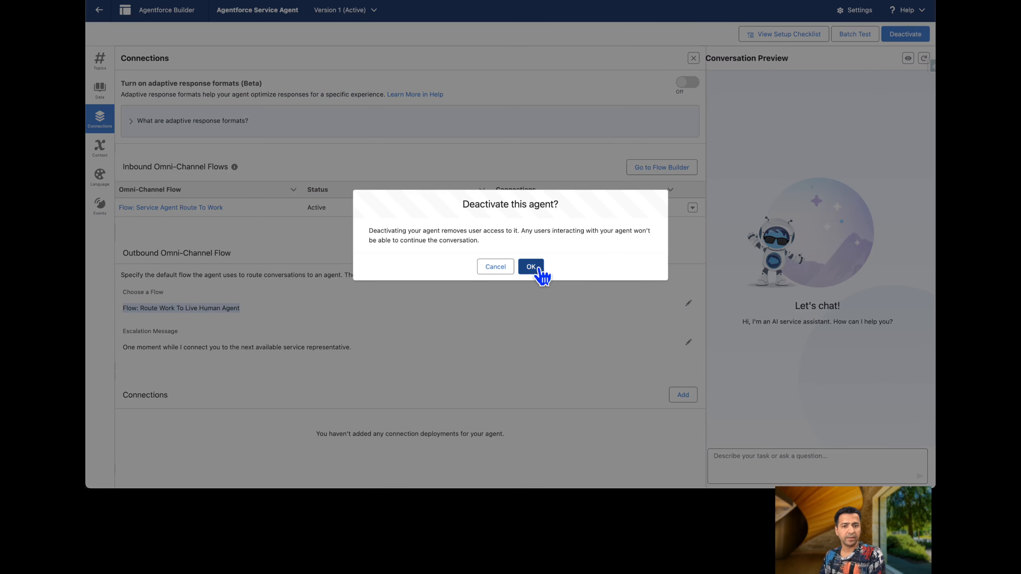
{"action": "left_click", "coordinate": [528, 267]}
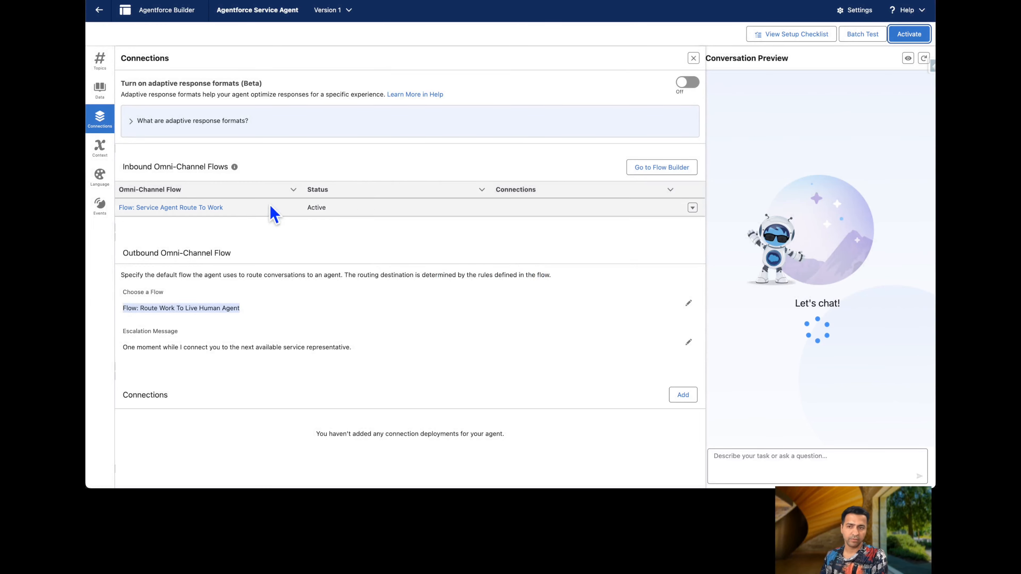
{"action": "left_click", "coordinate": [104, 68]}
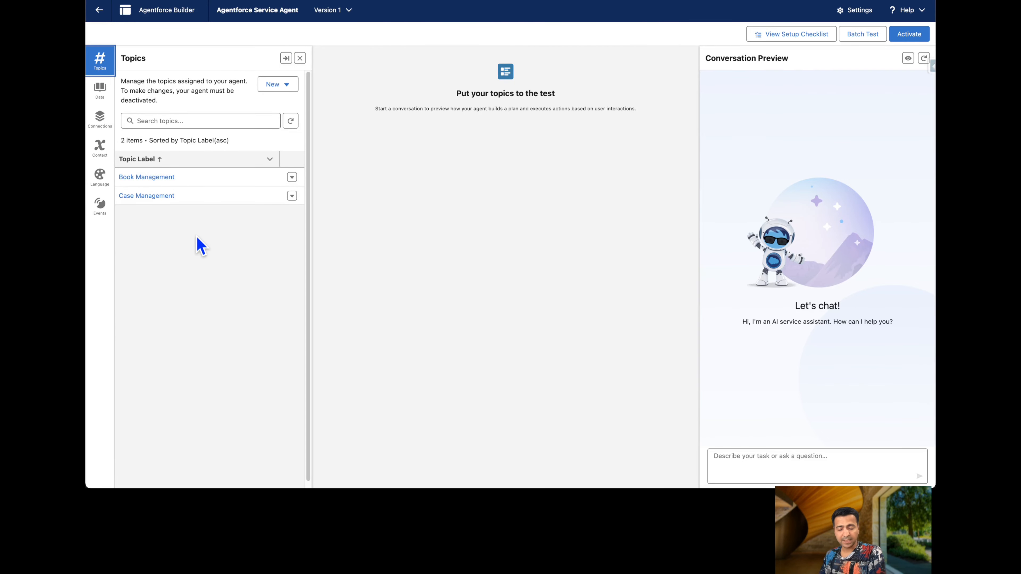
{"action": "left_click", "coordinate": [277, 84]}
{"action": "left_click", "coordinate": [283, 121]}
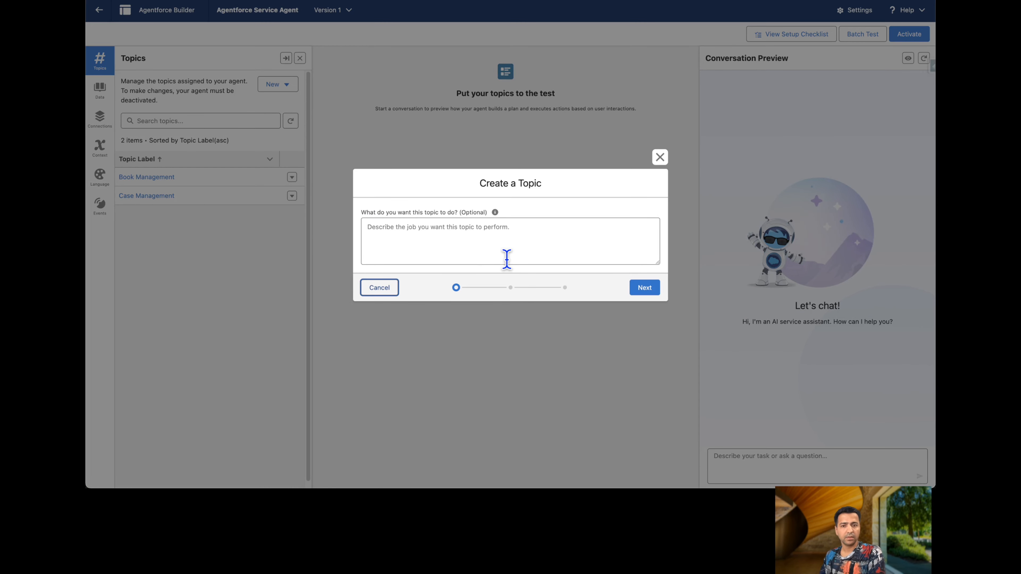
{"action": "left_click", "coordinate": [660, 157]}
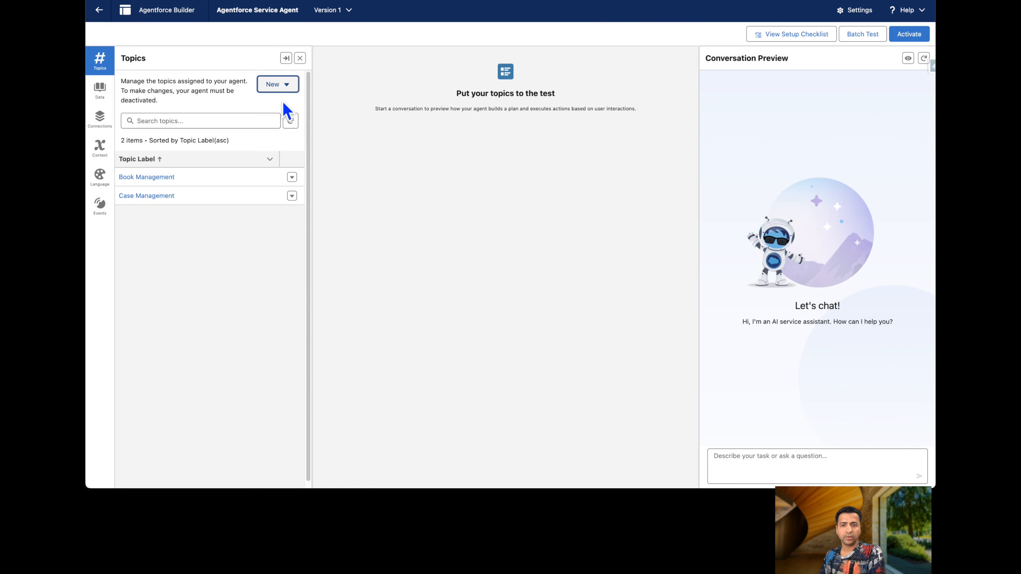
Add the standard Escalation topic to the agent from the Asset Library.
{"action": "left_click", "coordinate": [282, 85]}
{"action": "left_click", "coordinate": [298, 106]}
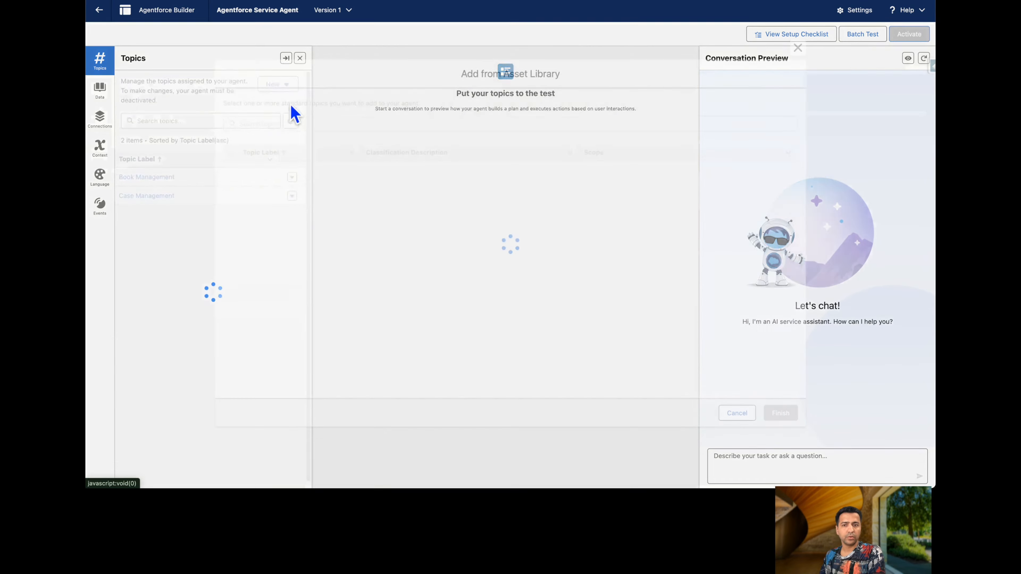
{"action": "left_click", "coordinate": [297, 121]}
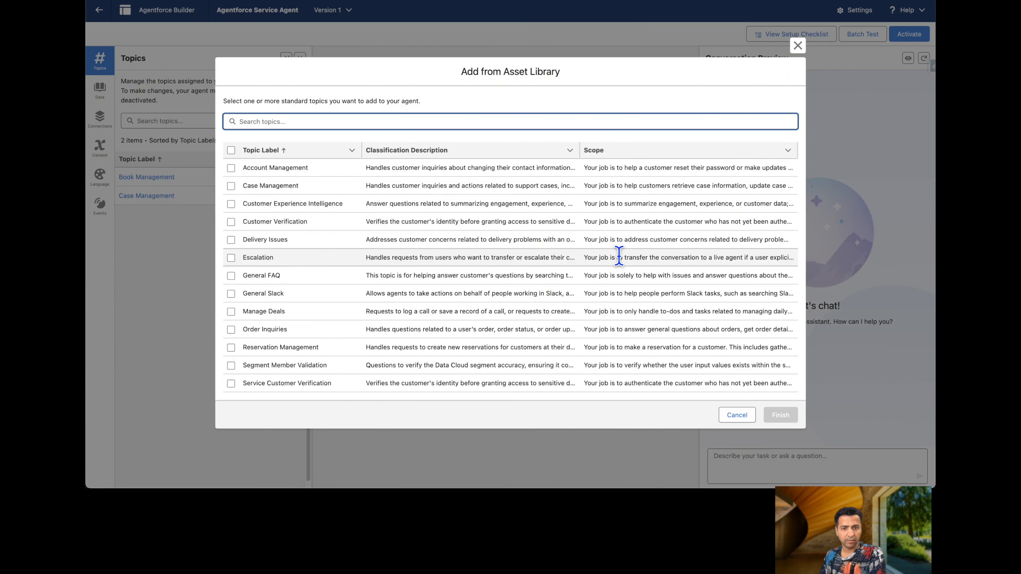
{"action": "left_click", "coordinate": [231, 258]}
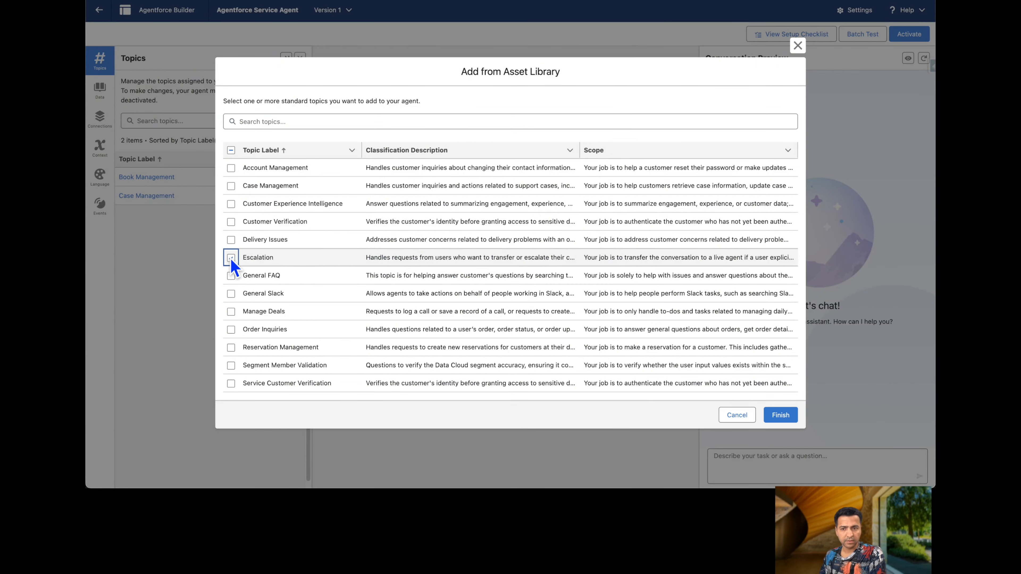
{"action": "left_click", "coordinate": [779, 415]}
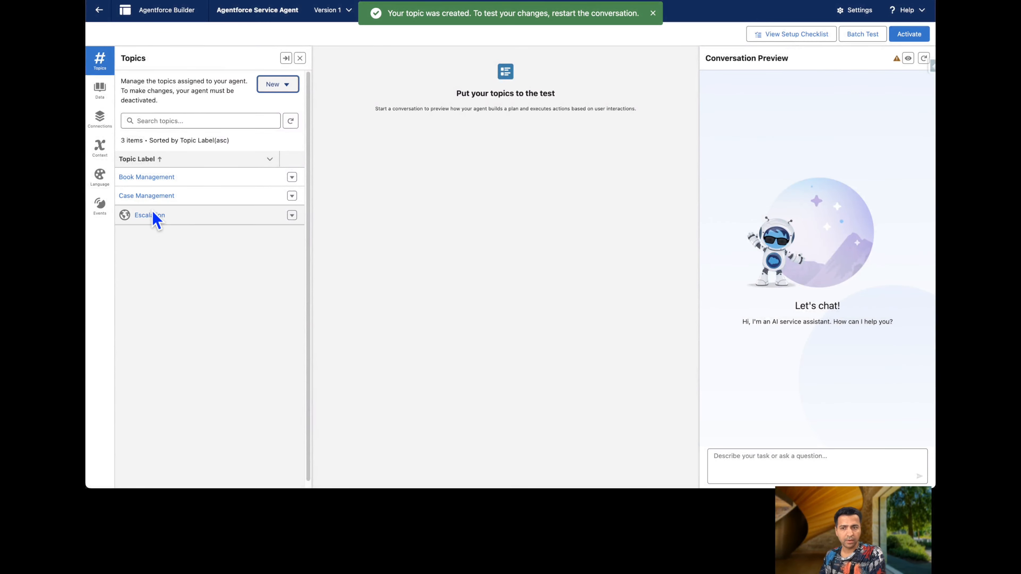
Open the Escalation topic's details to review its configuration and activate the agent.
{"action": "left_click", "coordinate": [156, 223]}
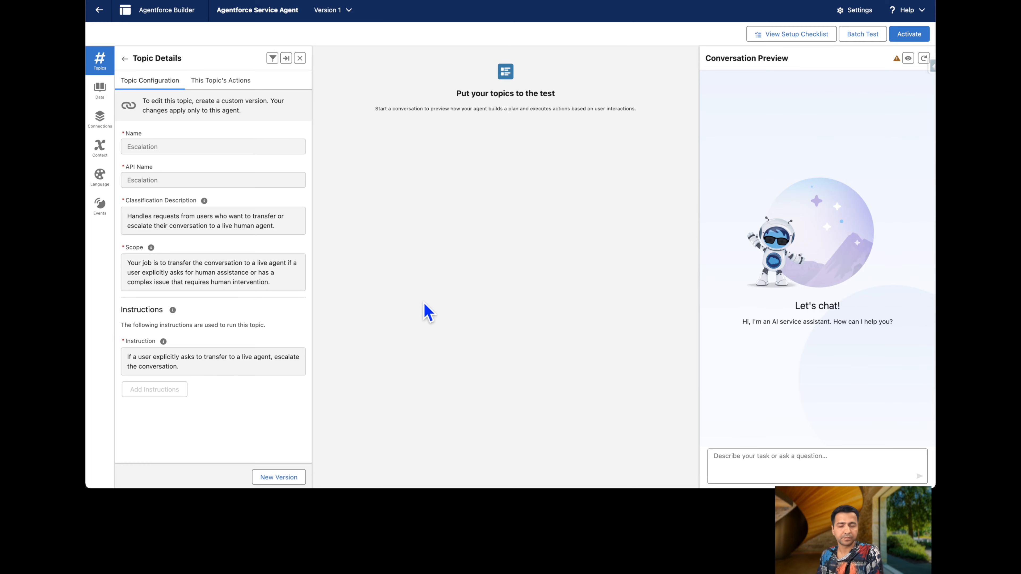
{"action": "left_click", "coordinate": [909, 34]}
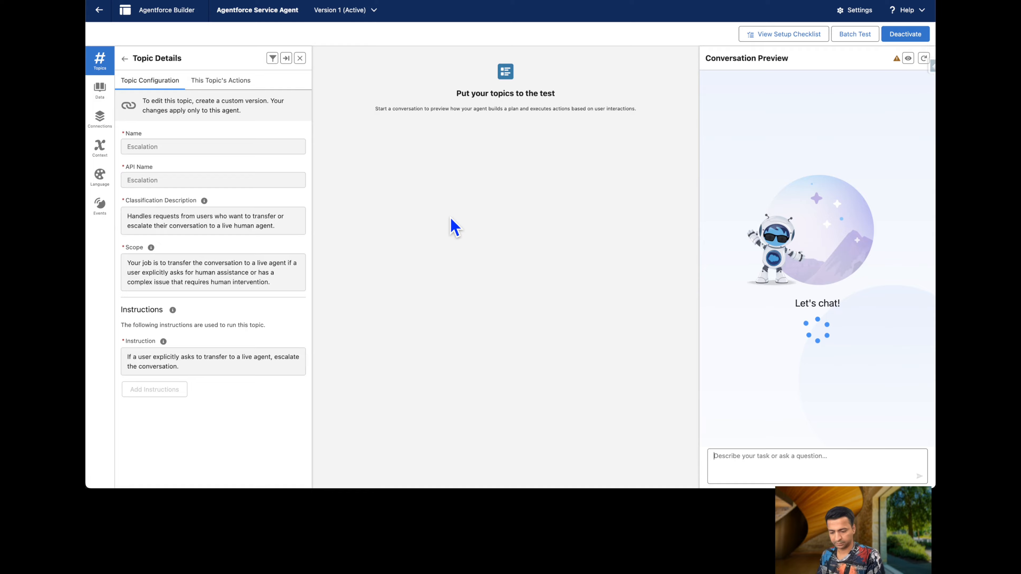
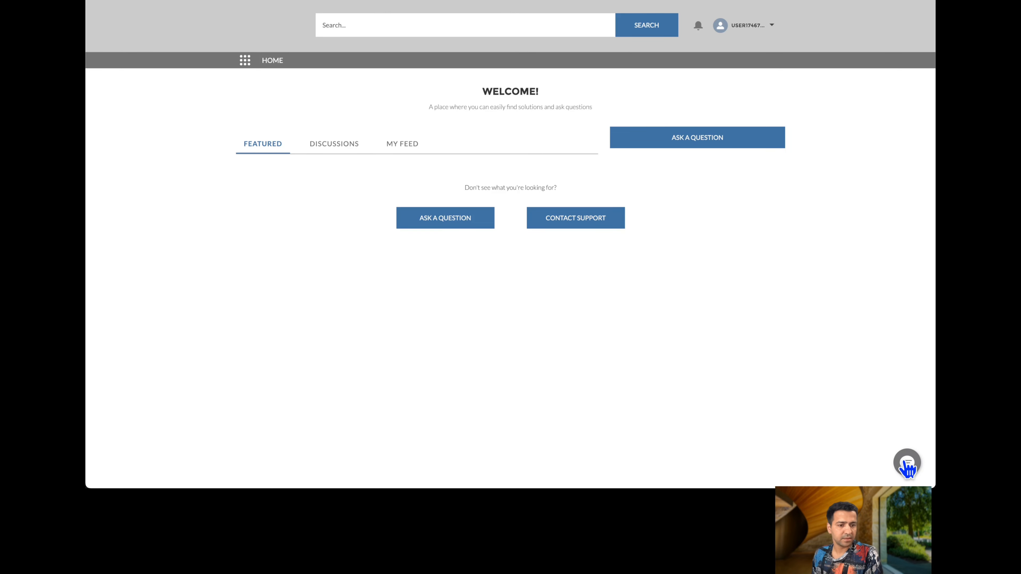
Open the Agentforce Service Agent chat on the Experience site and arrange the site and Salesforce Setup windows side by side.
{"action": "left_click", "coordinate": [906, 462]}
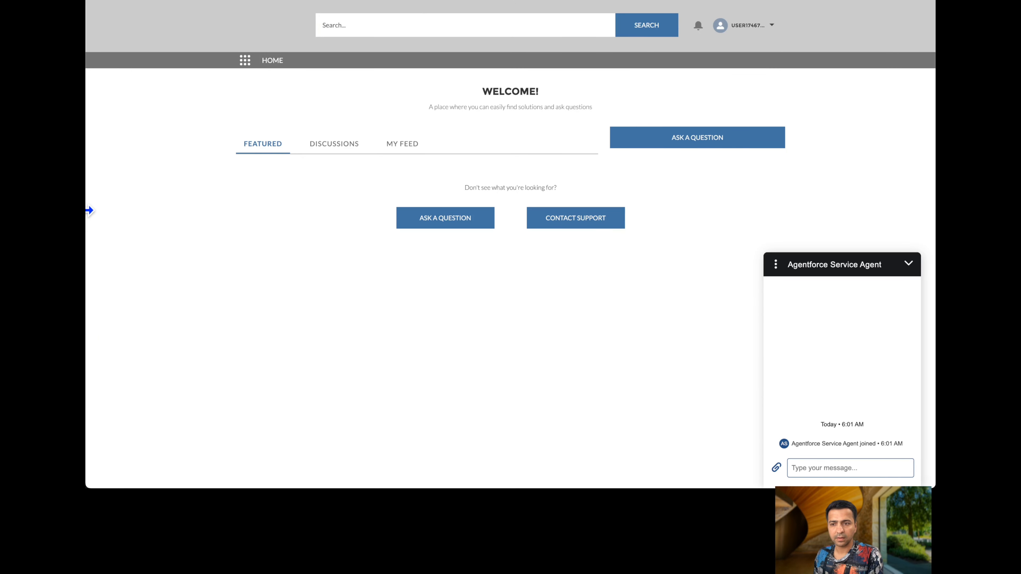
{"action": "left_click_drag", "start_coordinate": [90, 210], "coordinate": [560, 214]}
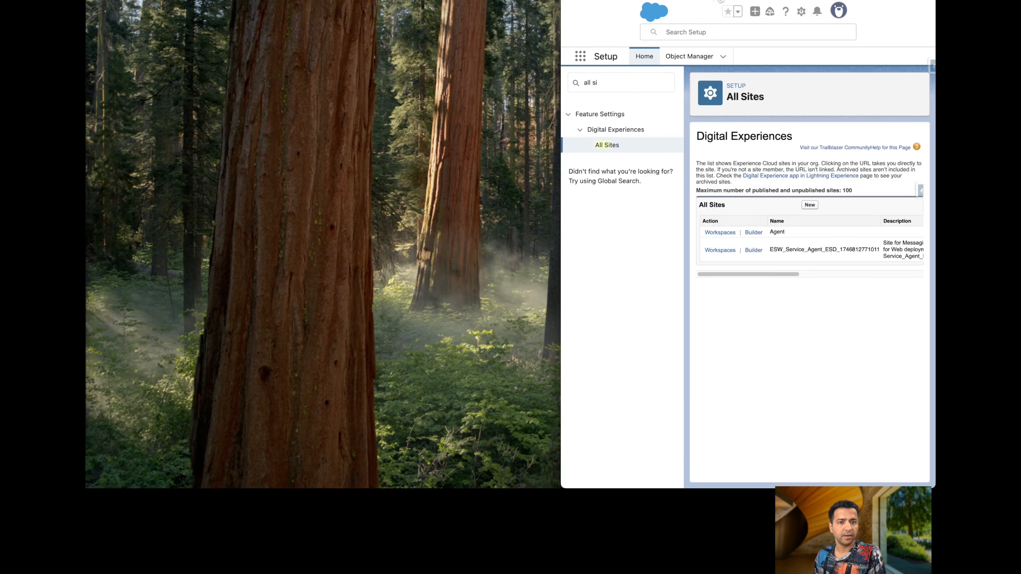
{"action": "left_click_drag", "start_coordinate": [708, 1], "coordinate": [229, 0]}
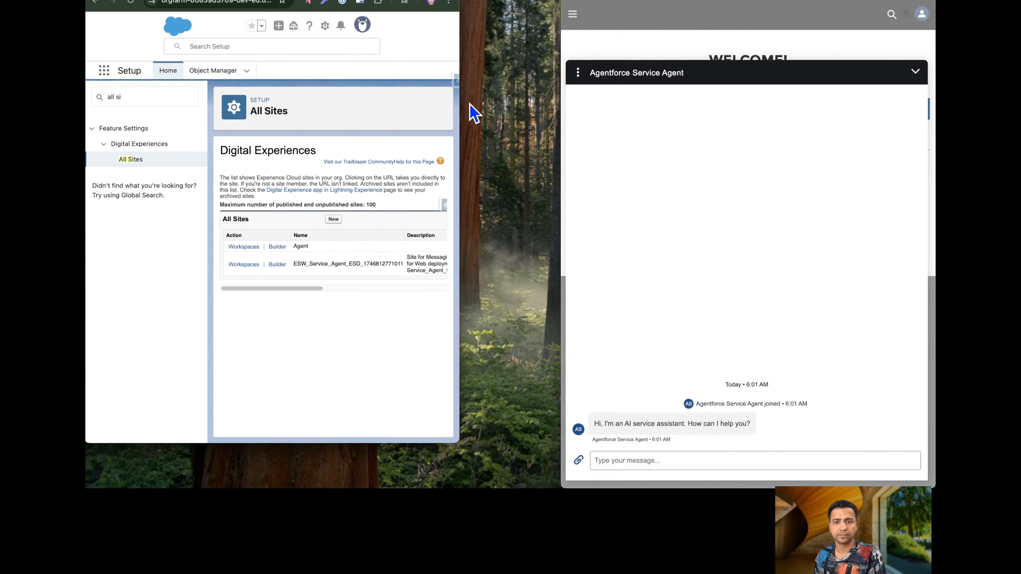
{"action": "left_click_drag", "start_coordinate": [459, 103], "coordinate": [556, 102]}
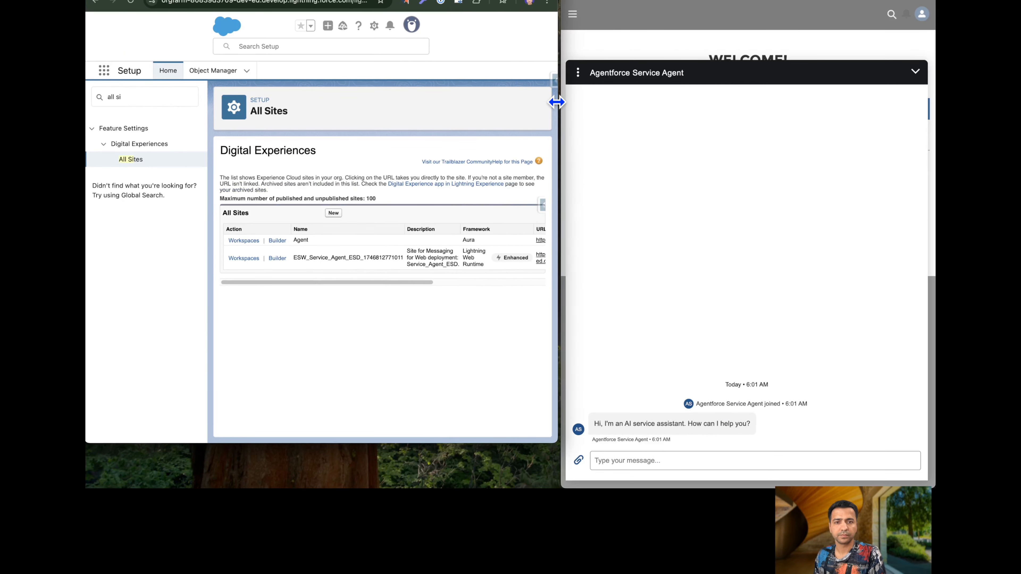
Narrow the site chat window and widen the Salesforce Setup window to fill the space beside it.
{"action": "left_click", "coordinate": [569, 106]}
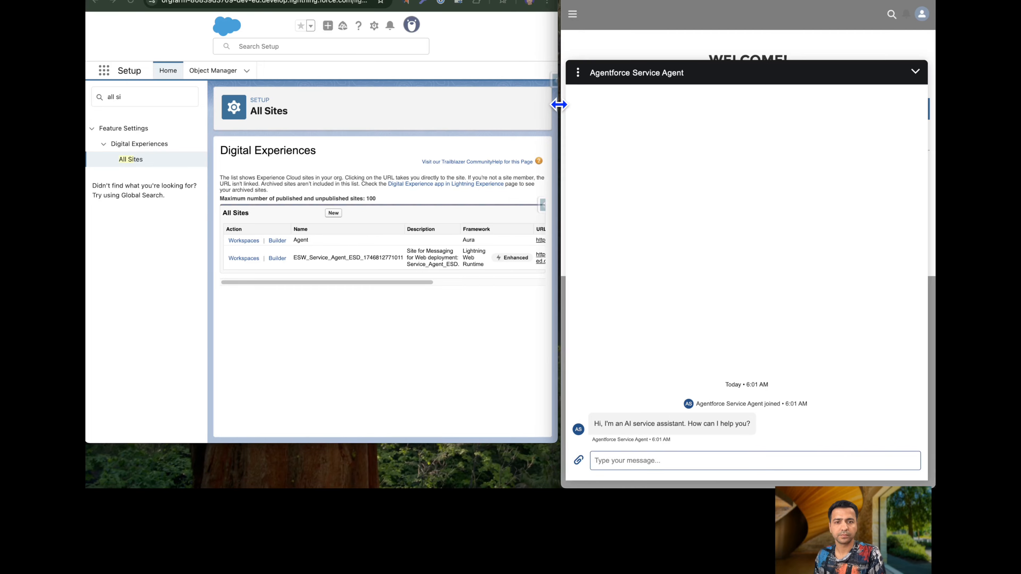
{"action": "left_click_drag", "start_coordinate": [559, 104], "coordinate": [681, 105]}
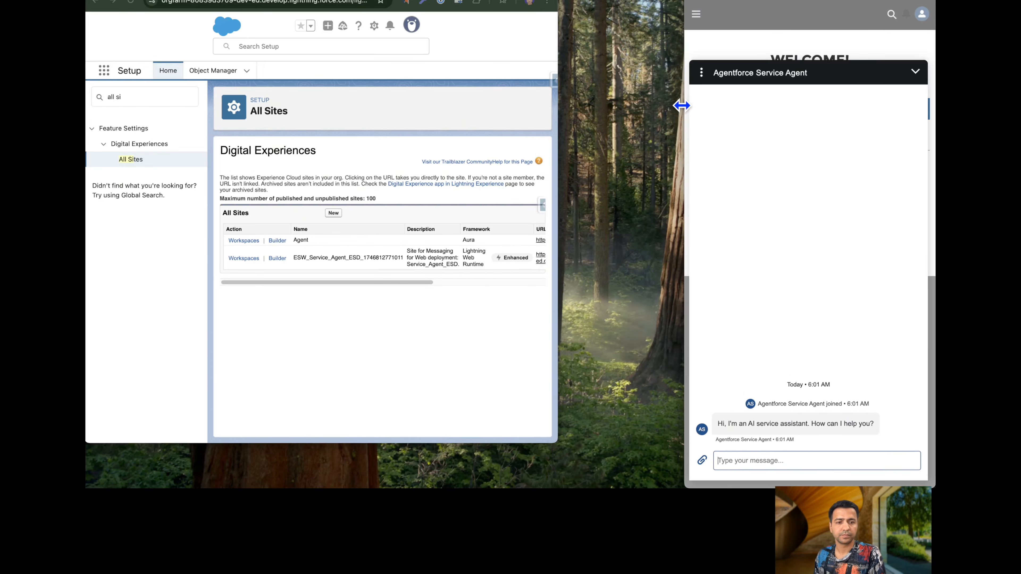
{"action": "left_click", "coordinate": [565, 121]}
{"action": "left_click", "coordinate": [557, 121]}
{"action": "left_click", "coordinate": [554, 117]}
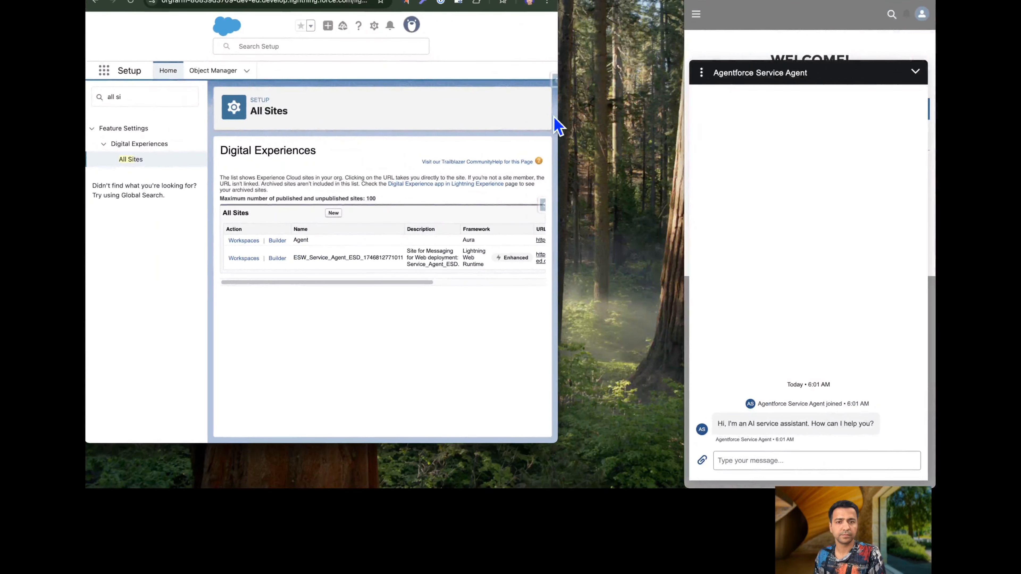
{"action": "left_click_drag", "start_coordinate": [560, 120], "coordinate": [683, 122]}
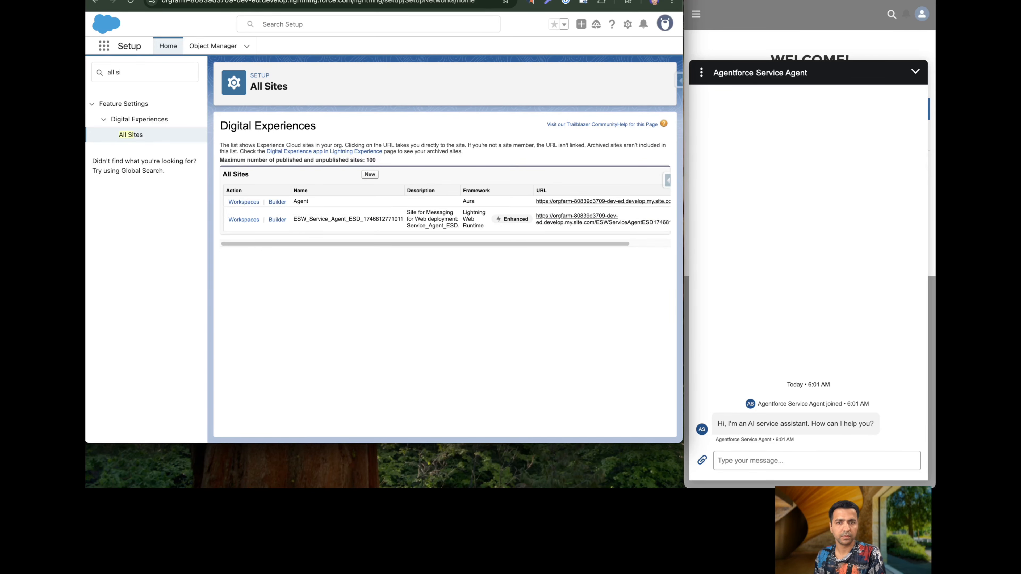
{"action": "left_click_drag", "start_coordinate": [491, 0], "coordinate": [491, 4]}
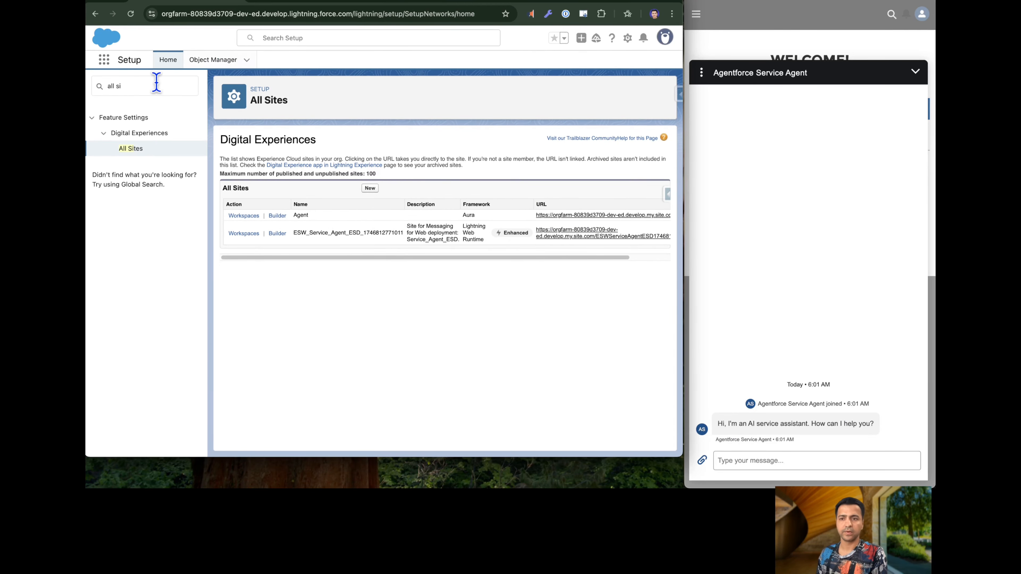
Open the Messaging Sessions list in the Service Console and expand the Omni-Channel utility.
{"action": "left_click", "coordinate": [104, 60]}
{"action": "type", "text": "m"}
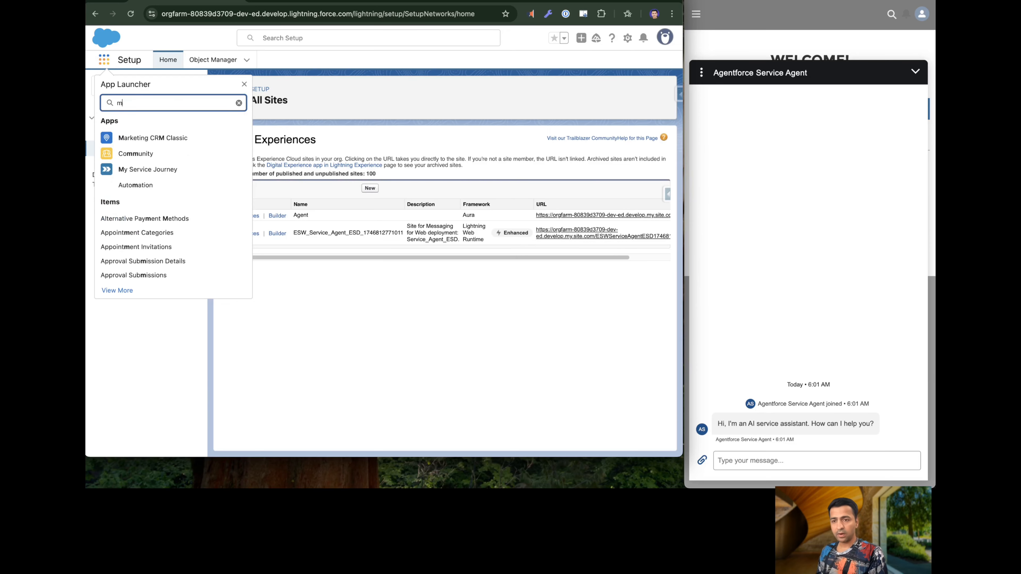
{"action": "type", "text": "essa"}
{"action": "left_click", "coordinate": [136, 164]}
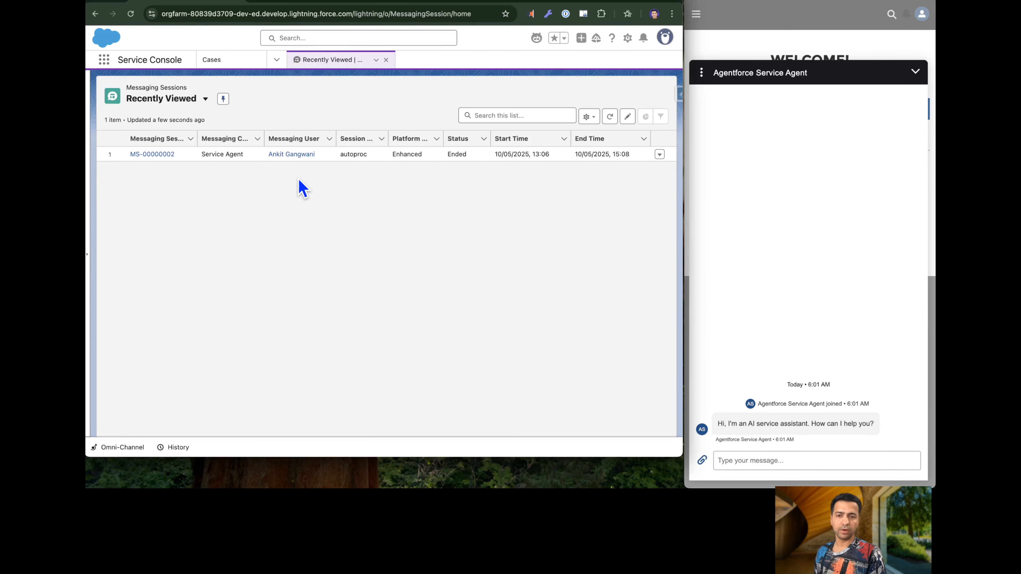
{"action": "left_click", "coordinate": [116, 447]}
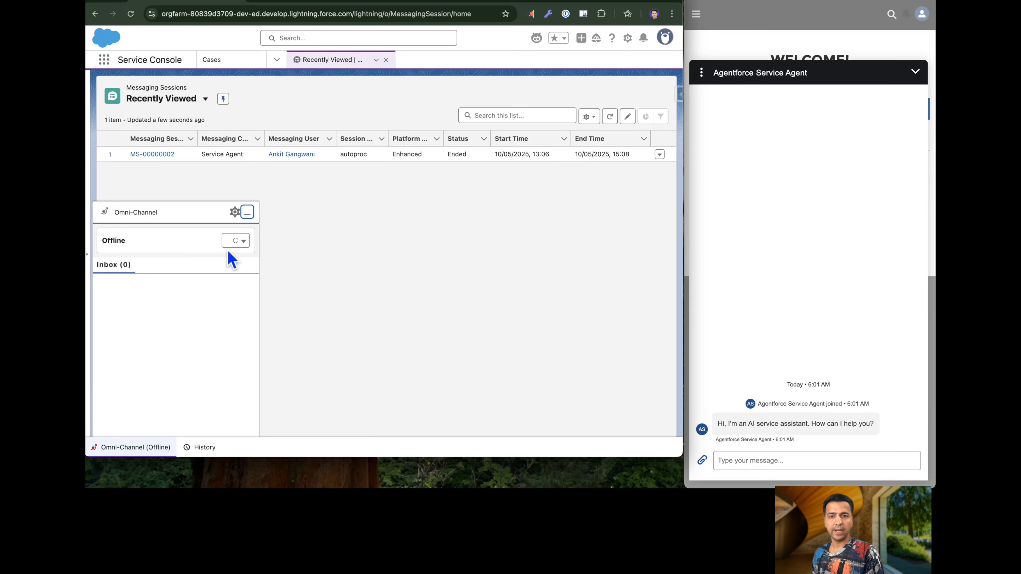
Examine the Messaging Queue's routing configuration and members in Setup, and return to the Service Console.
{"action": "left_click", "coordinate": [628, 39]}
{"action": "left_click", "coordinate": [594, 118]}
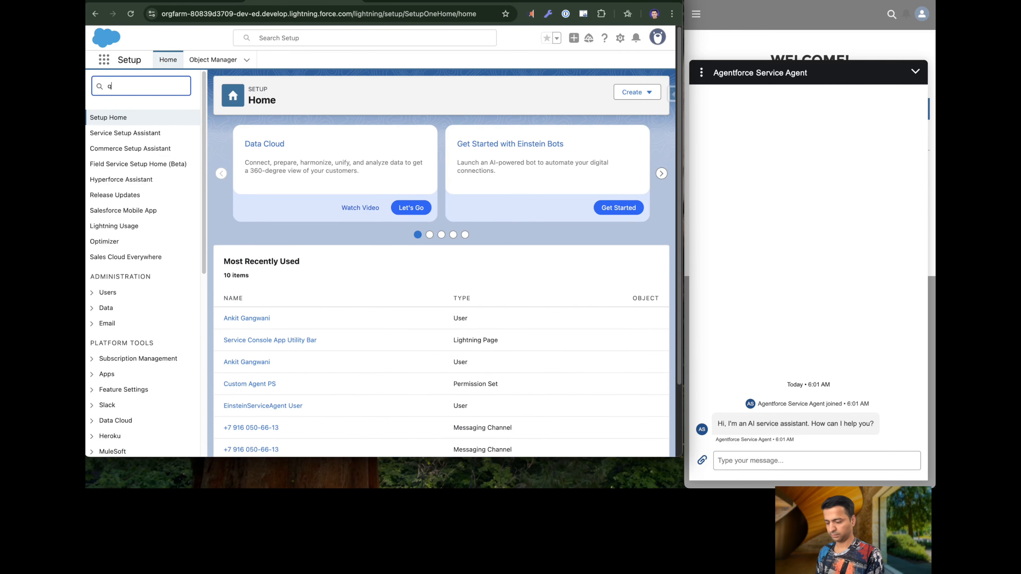
{"action": "type", "text": "ueue"}
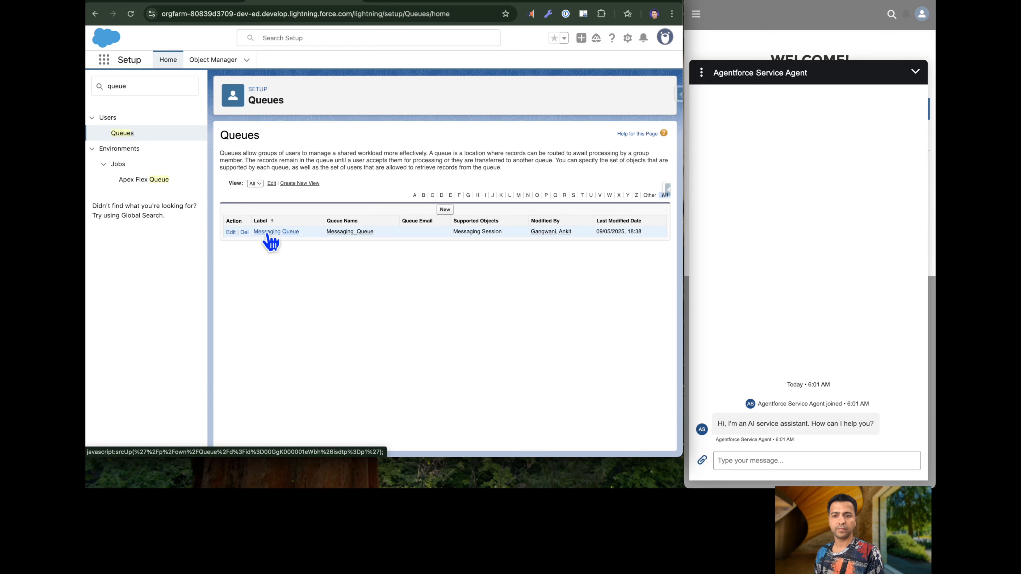
{"action": "left_click", "coordinate": [268, 232]}
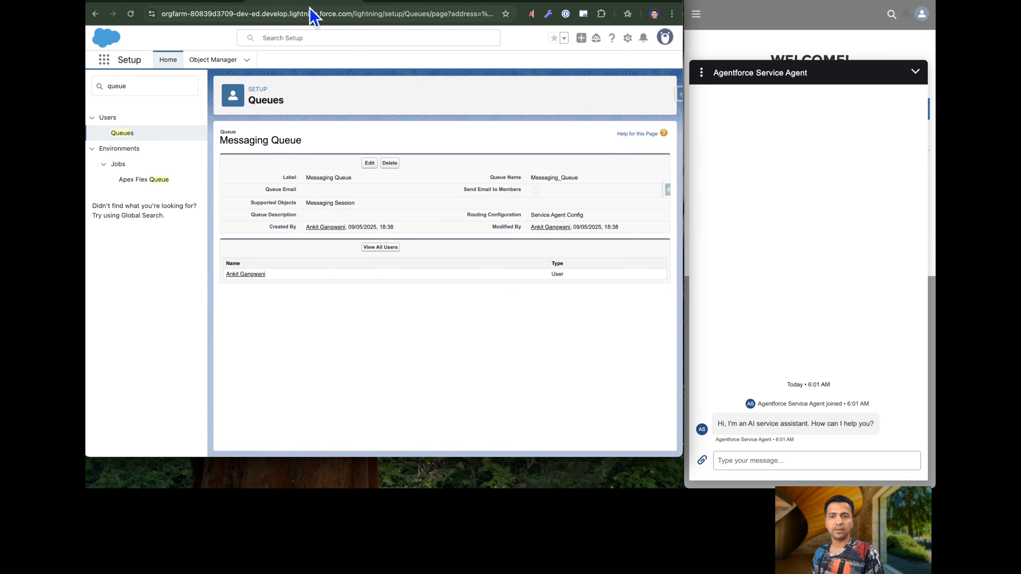
{"action": "left_click", "coordinate": [358, 5]}
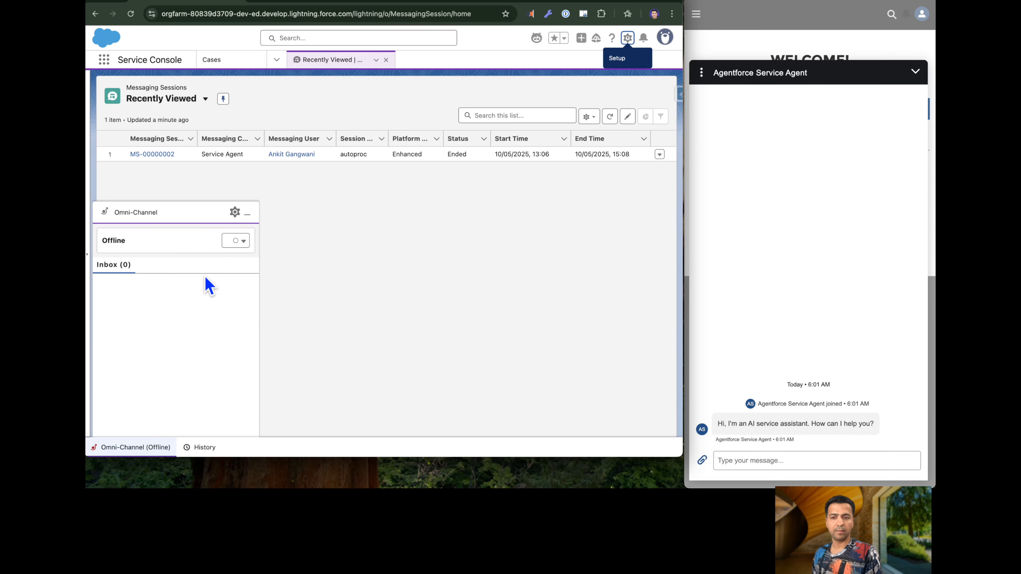
Send the chat message "What is the status of case 00001016", consulting the console's Cases list before sending.
{"action": "left_click", "coordinate": [836, 307]}
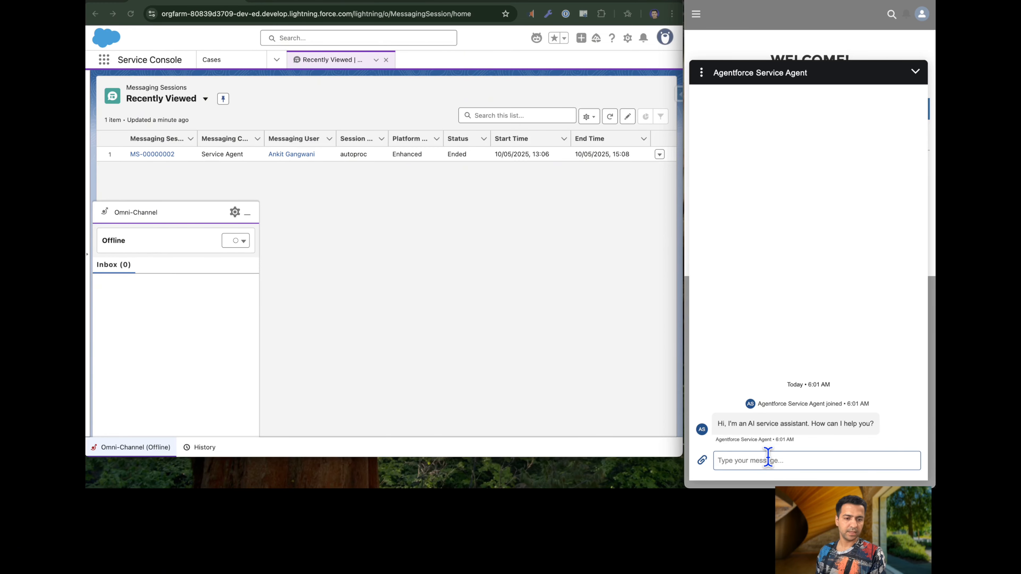
{"action": "type", "text": "What "}
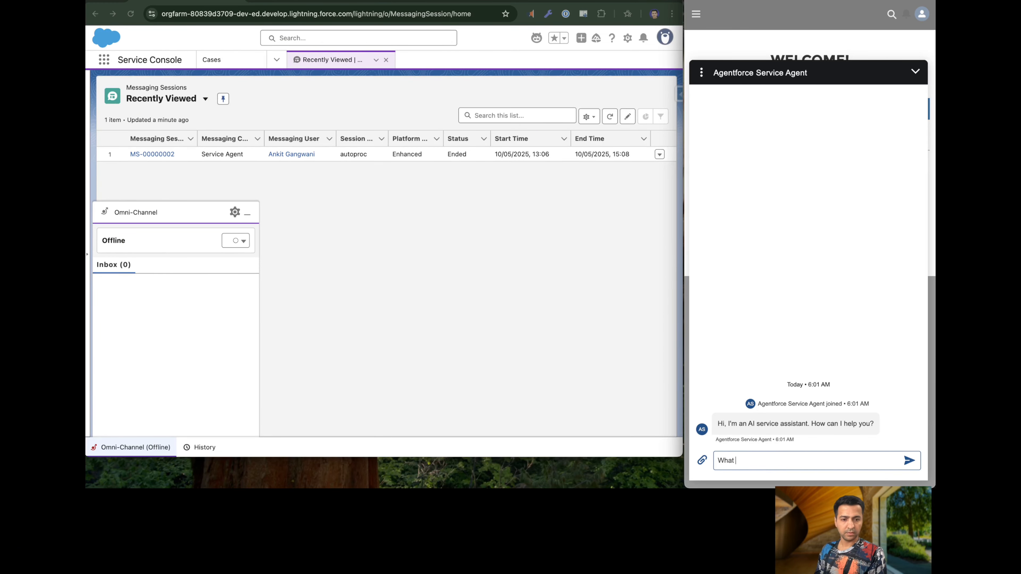
{"action": "type", "text": "is the status of c"}
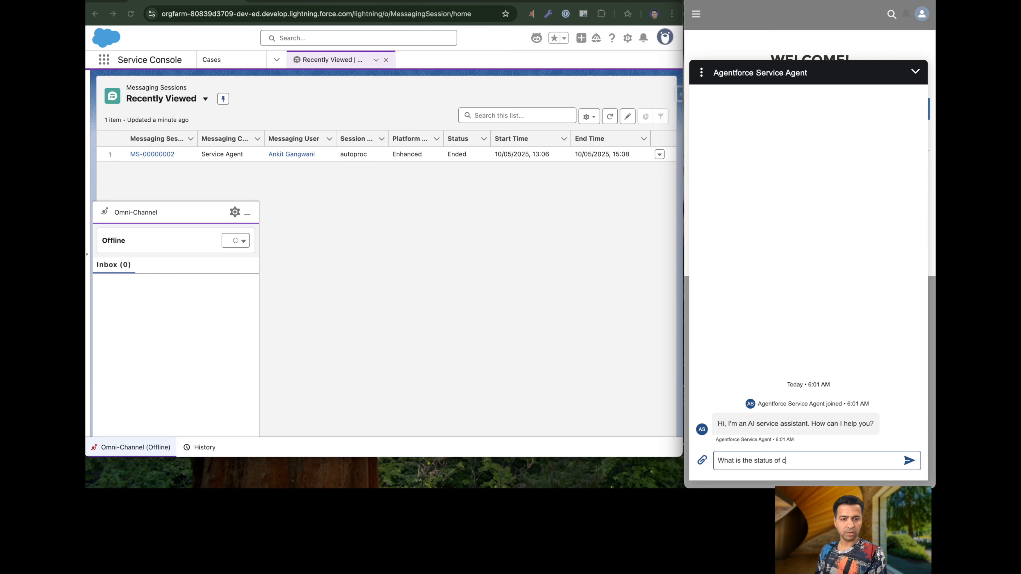
{"action": "type", "text": "ase 00001"}
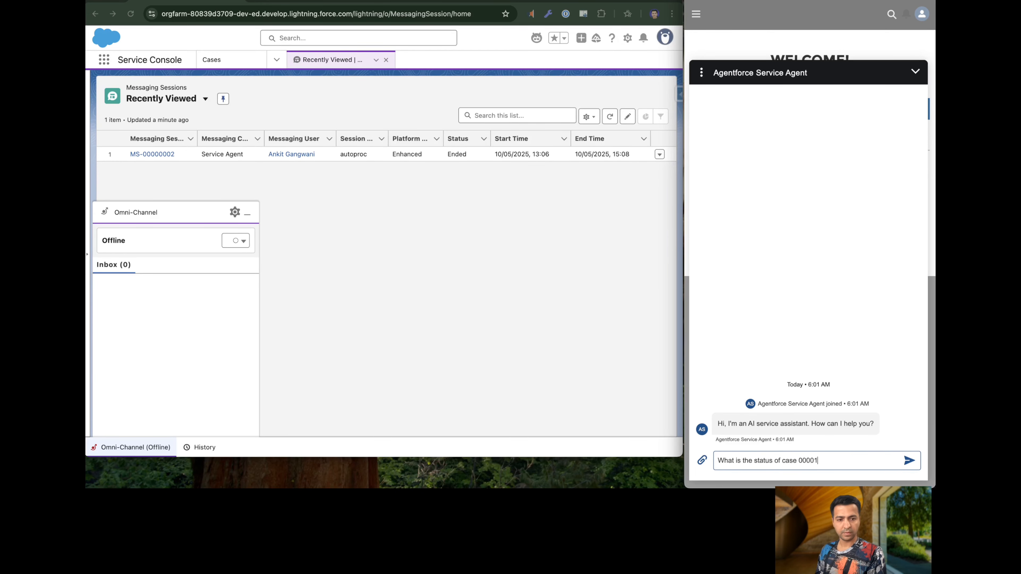
{"action": "type", "text": "016"}
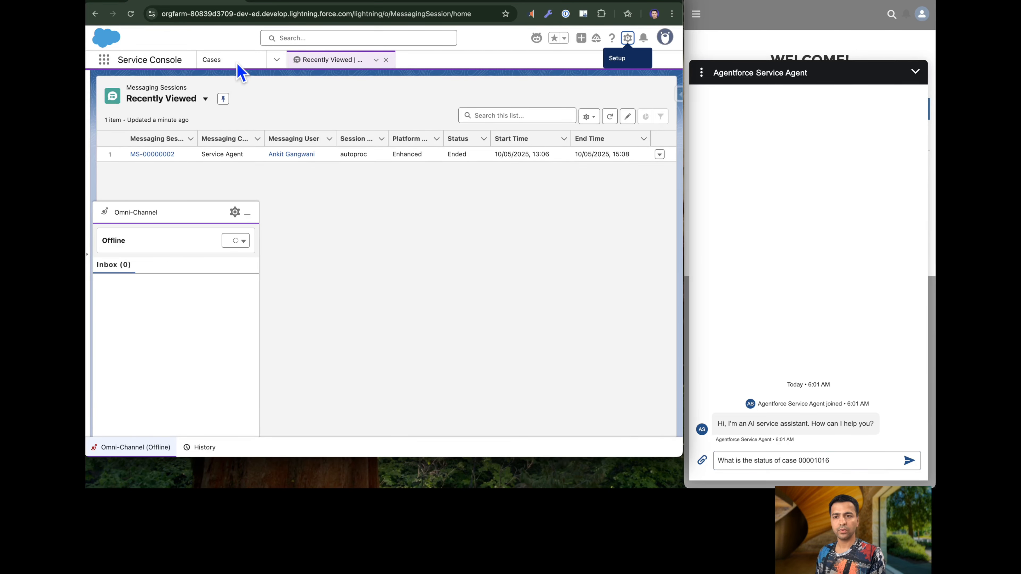
{"action": "left_click", "coordinate": [223, 64]}
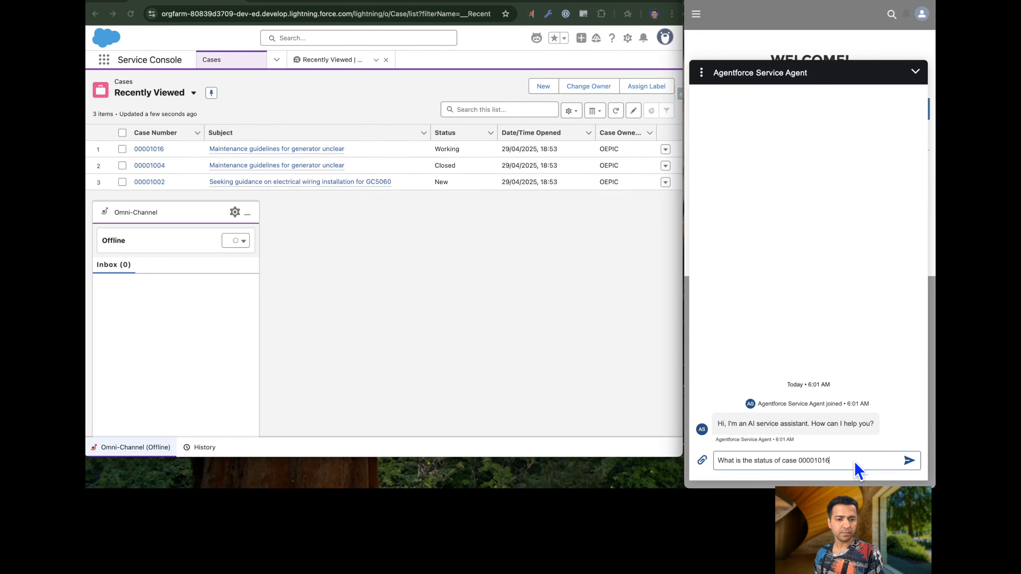
{"action": "key", "text": "Return"}
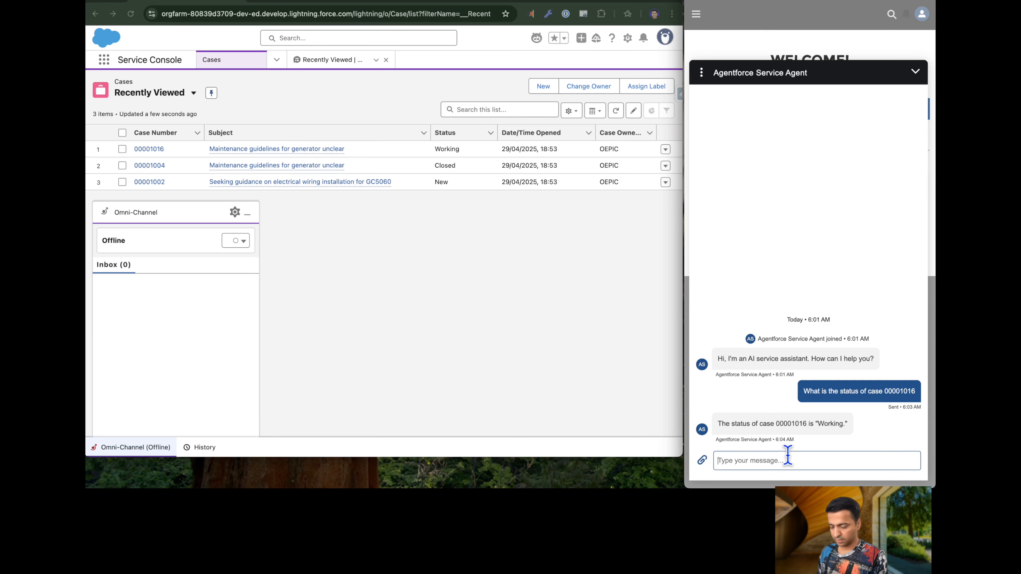
Request a human in the chat with the message "Why this case is still working, I would like to talk to someone".
{"action": "type", "text": "Why this ca"}
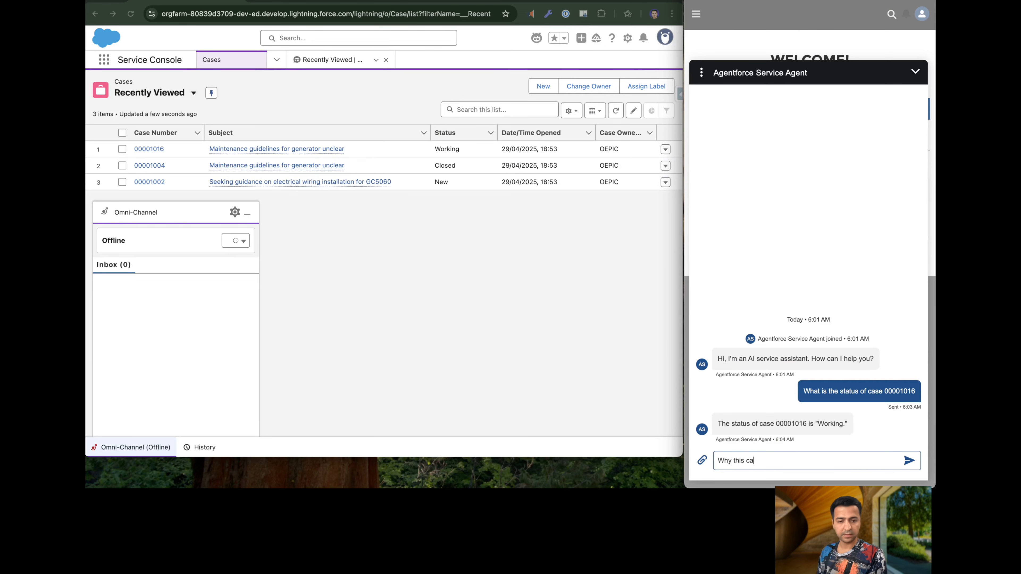
{"action": "type", "text": "se is still wor"}
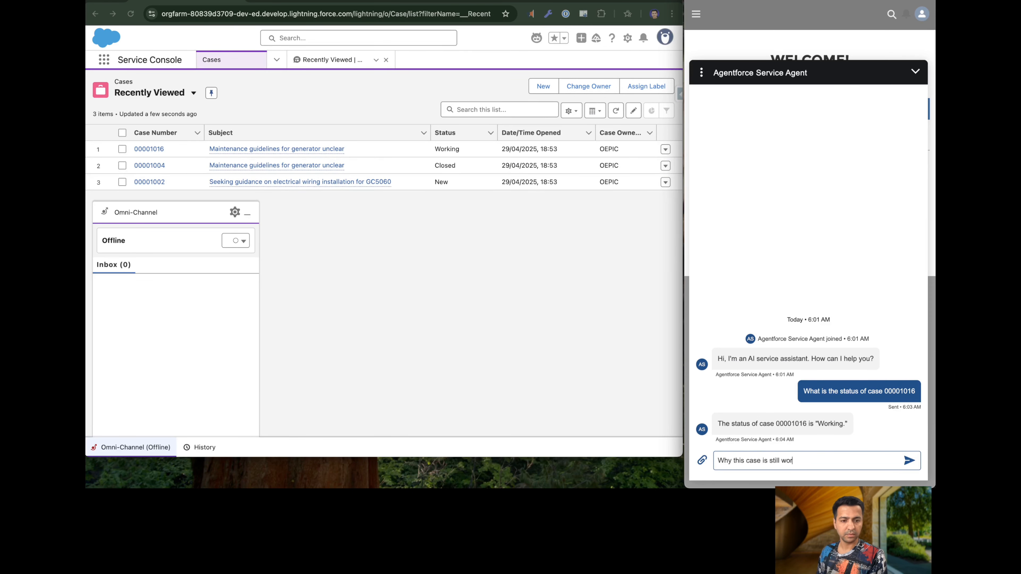
{"action": "type", "text": "king"}
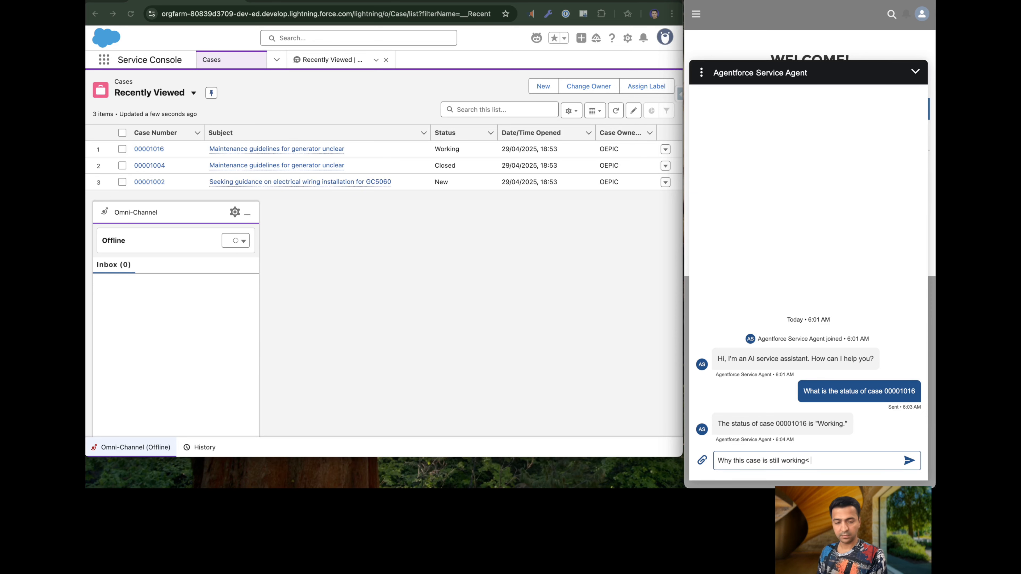
{"action": "key", "text": "BackSpace"}
{"action": "type", "text": ", I would l"}
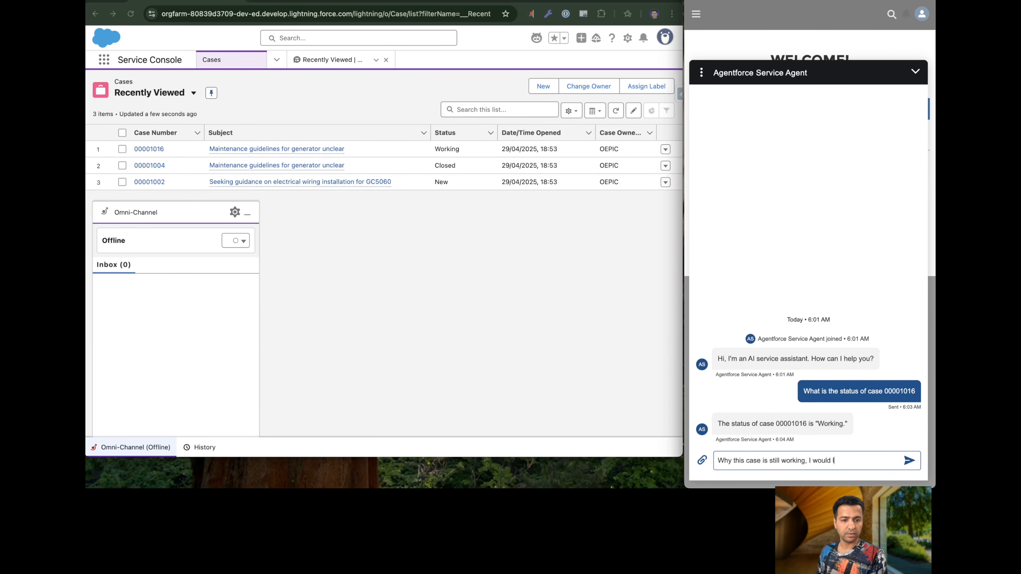
{"action": "type", "text": "ike to talk to "}
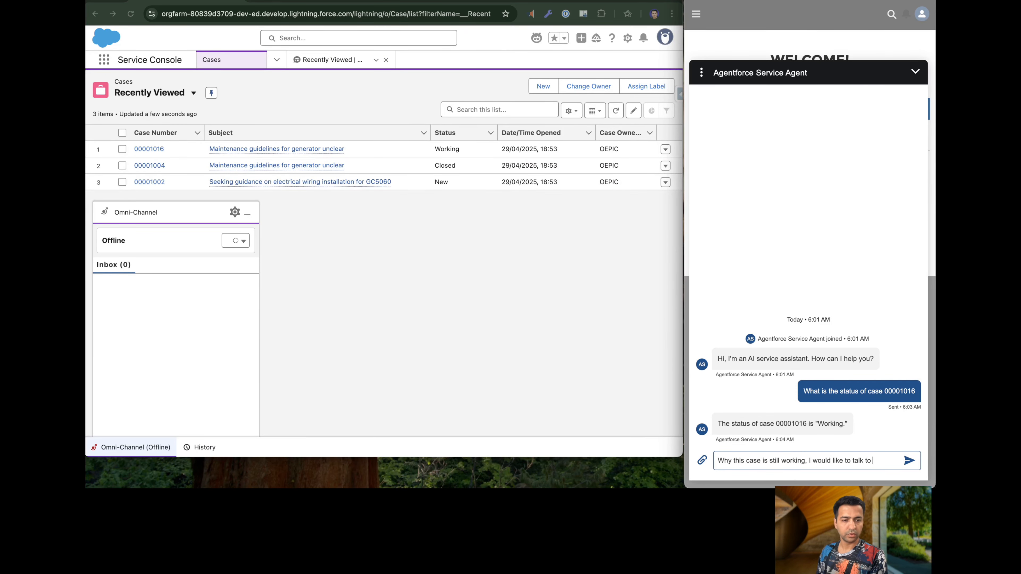
{"action": "type", "text": "someone"}
{"action": "key", "text": "Return"}
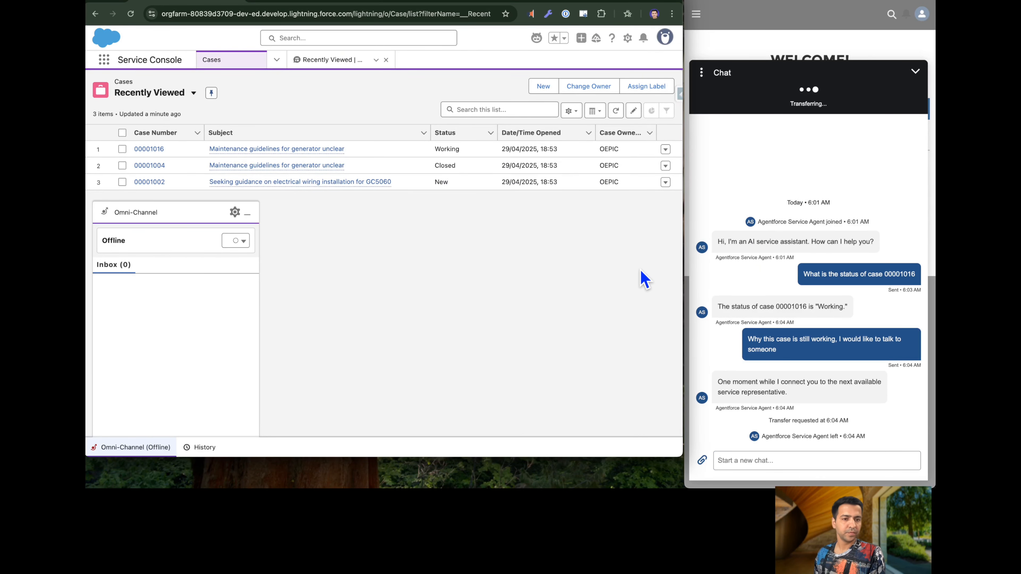
Set the Omni-Channel status to Available, accept the incoming guest messaging session, and minimize the Omni-Channel utility.
{"action": "left_click", "coordinate": [243, 242]}
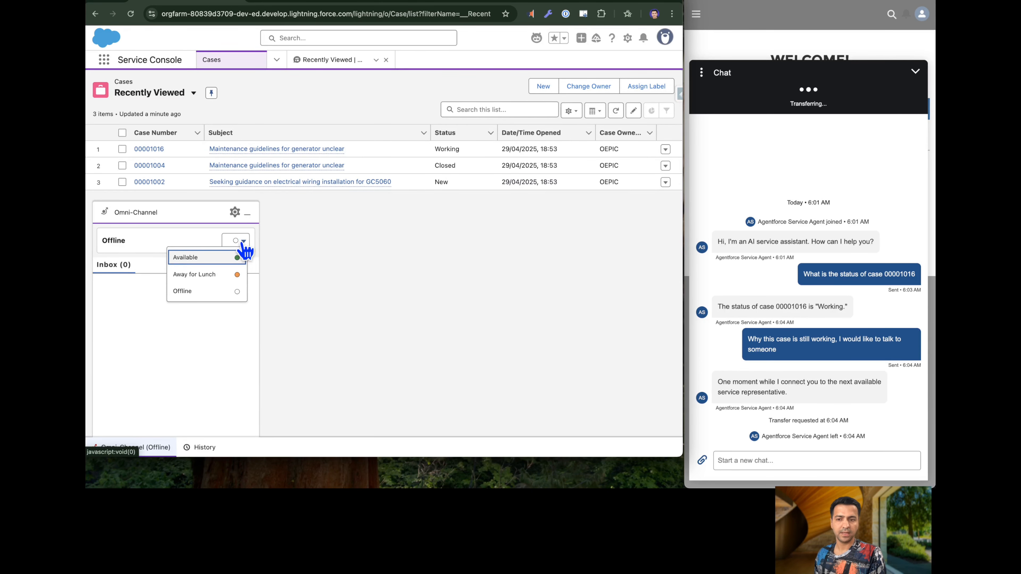
{"action": "left_click", "coordinate": [215, 257]}
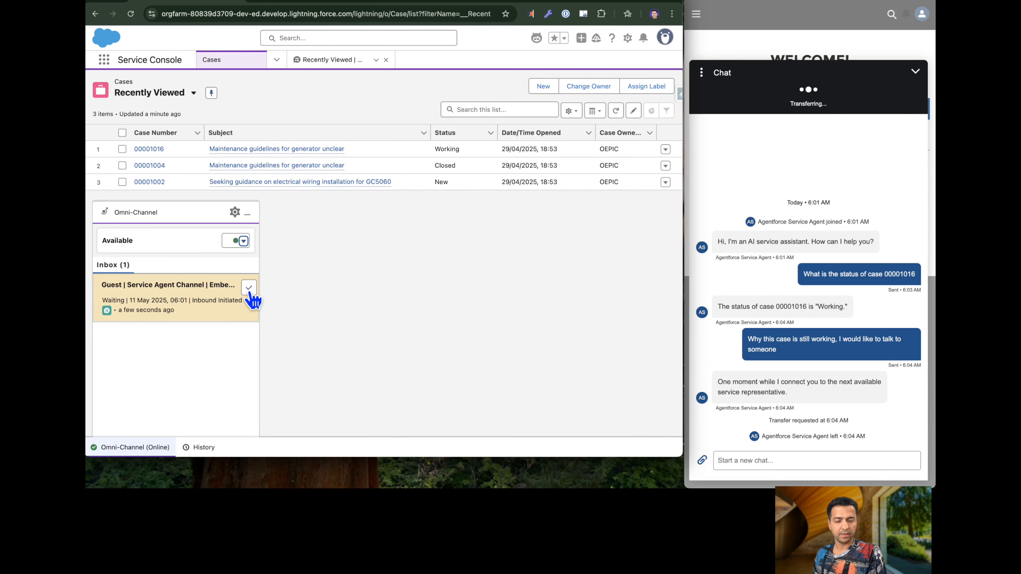
{"action": "left_click", "coordinate": [250, 288]}
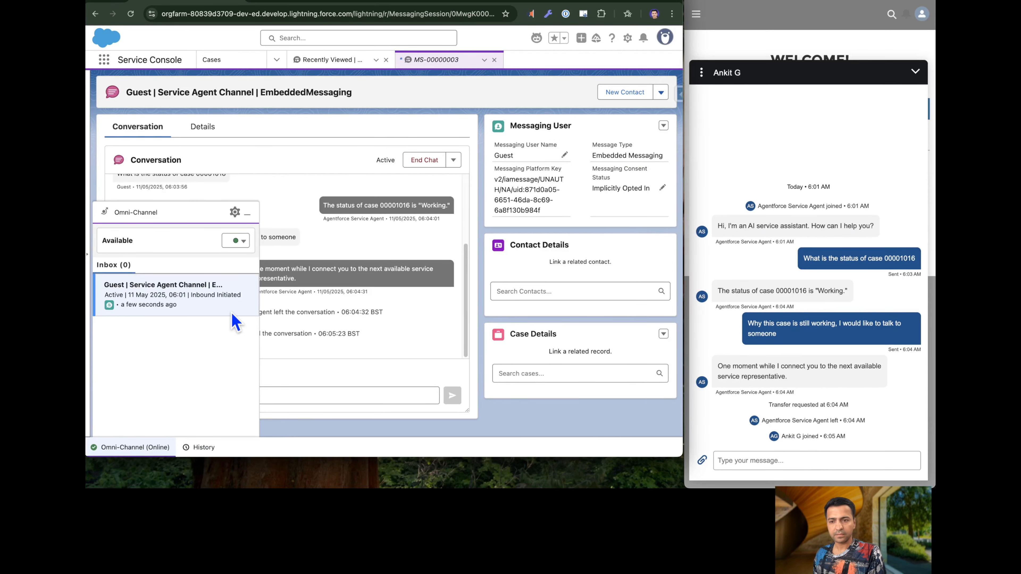
{"action": "left_click", "coordinate": [247, 212]}
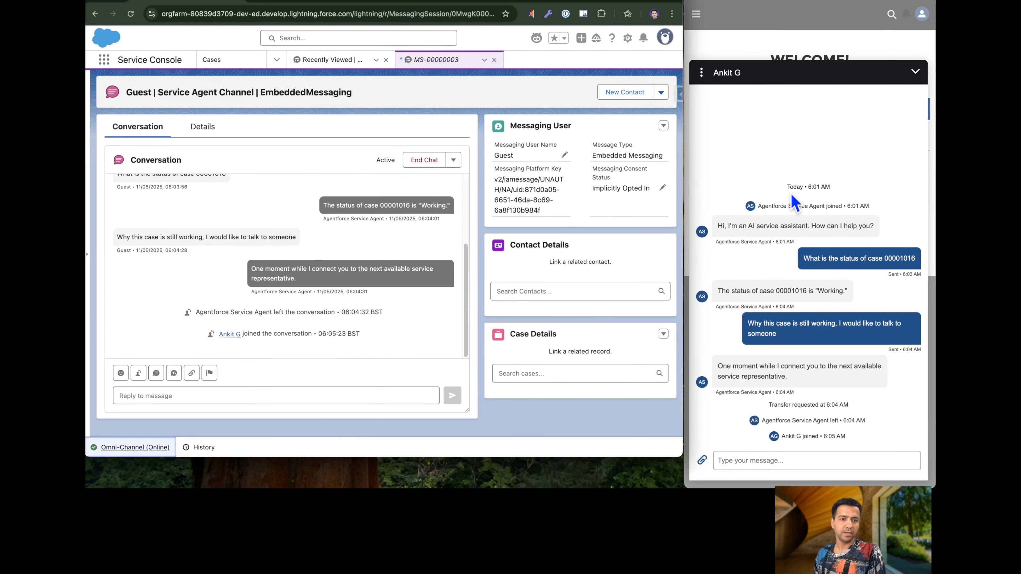
Review the transferred conversation's transcript, including the agent's handover message and the representative who joined.
{"action": "scroll", "coordinate": [232, 290], "scroll_direction": "up", "scroll_amount": 1}
{"action": "scroll", "coordinate": [233, 290], "scroll_direction": "up", "scroll_amount": 4}
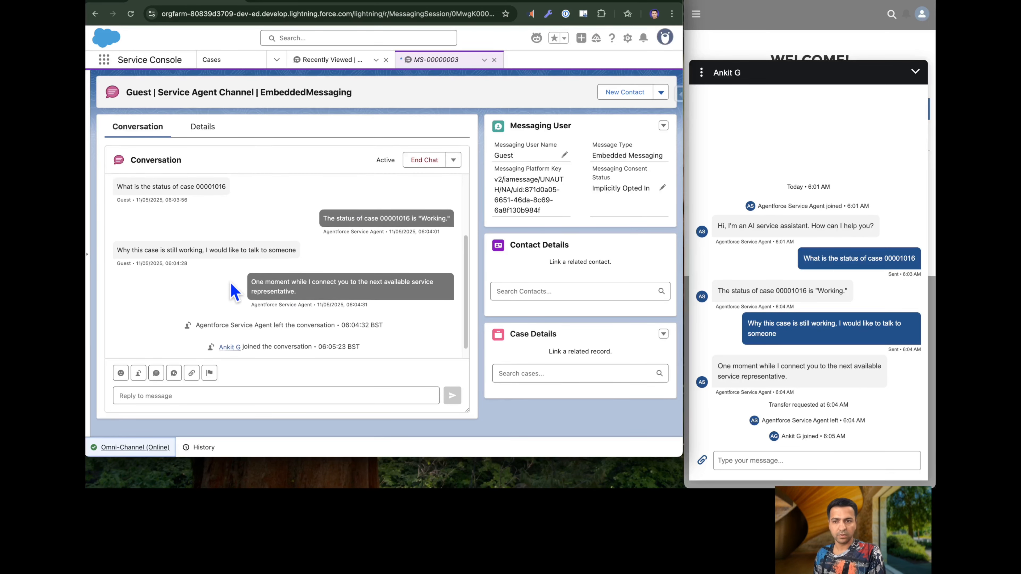
{"action": "scroll", "coordinate": [234, 289], "scroll_direction": "up", "scroll_amount": 2}
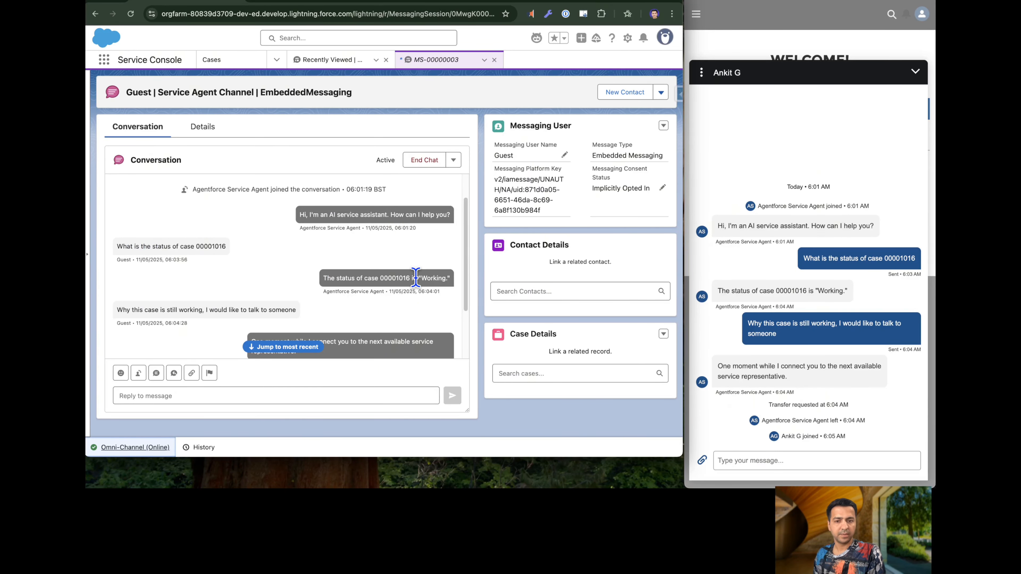
{"action": "scroll", "coordinate": [362, 288], "scroll_direction": "down", "scroll_amount": 2}
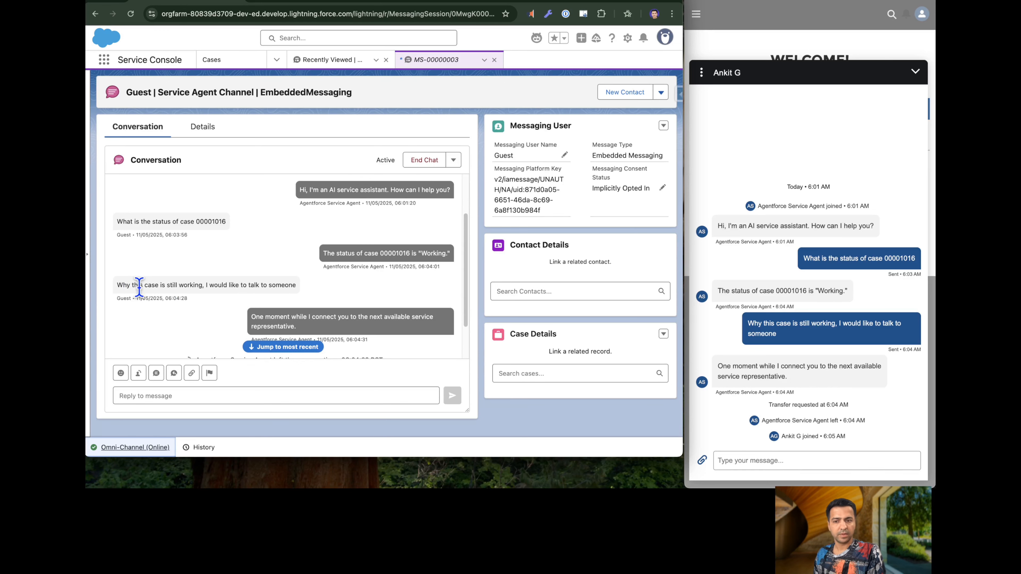
{"action": "scroll", "coordinate": [244, 296], "scroll_direction": "down", "scroll_amount": 3}
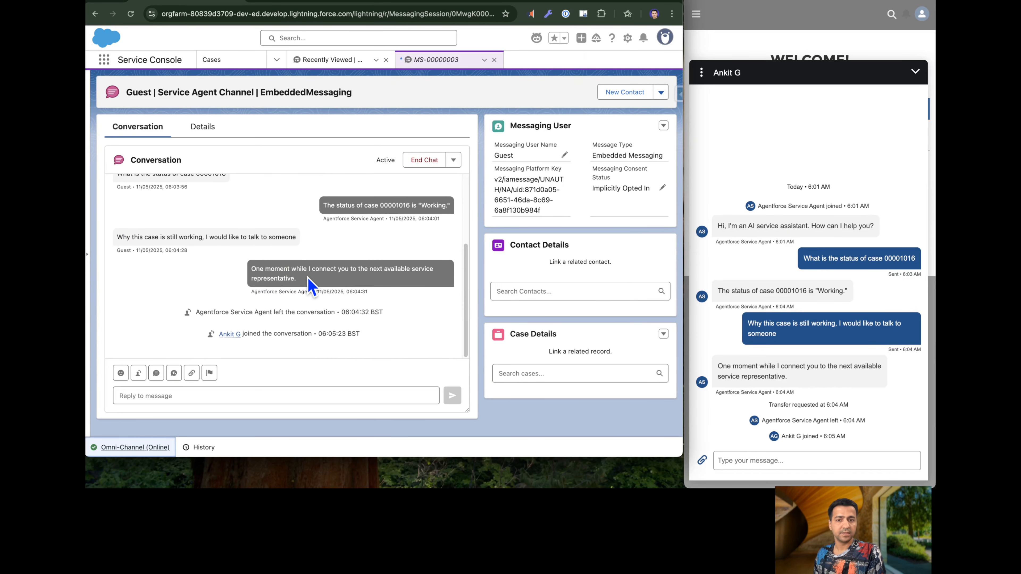
{"action": "left_click_drag", "start_coordinate": [309, 278], "coordinate": [263, 270]}
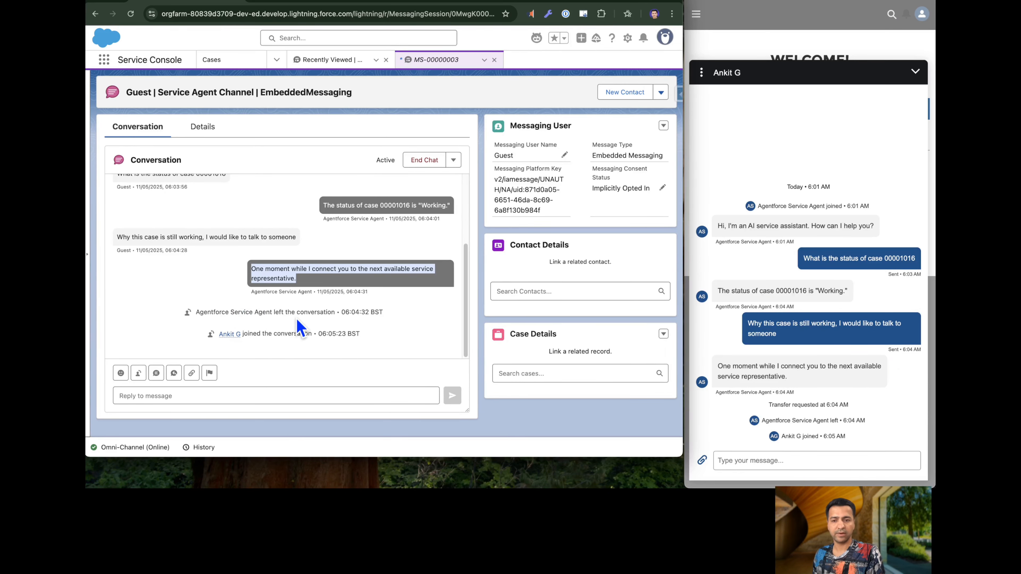
{"action": "mouse_move", "coordinate": [234, 337]}
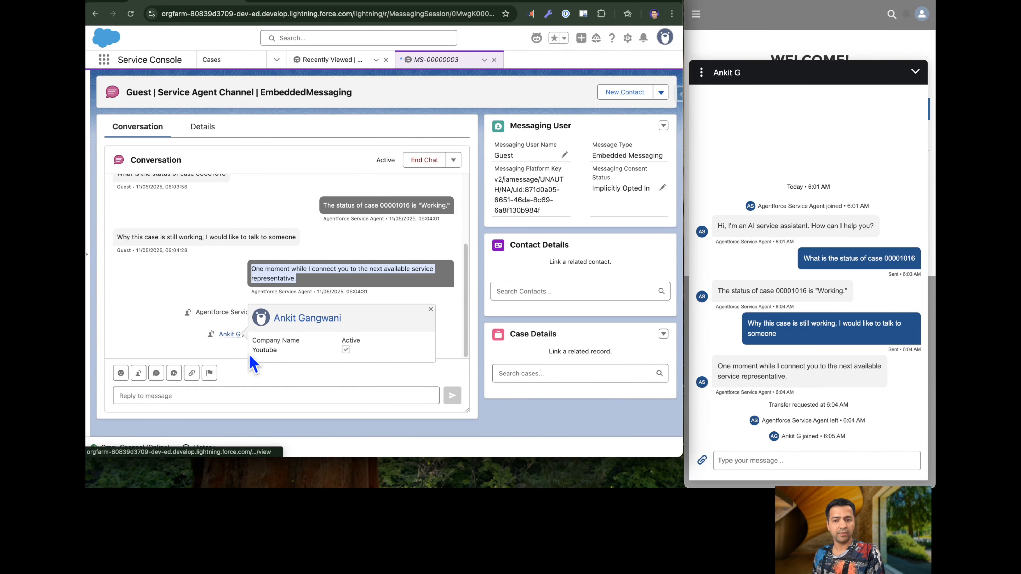
Reply to the guest with a greeting that gives the representative's first name and asks "how can I help you today?".
{"action": "left_click", "coordinate": [224, 396]}
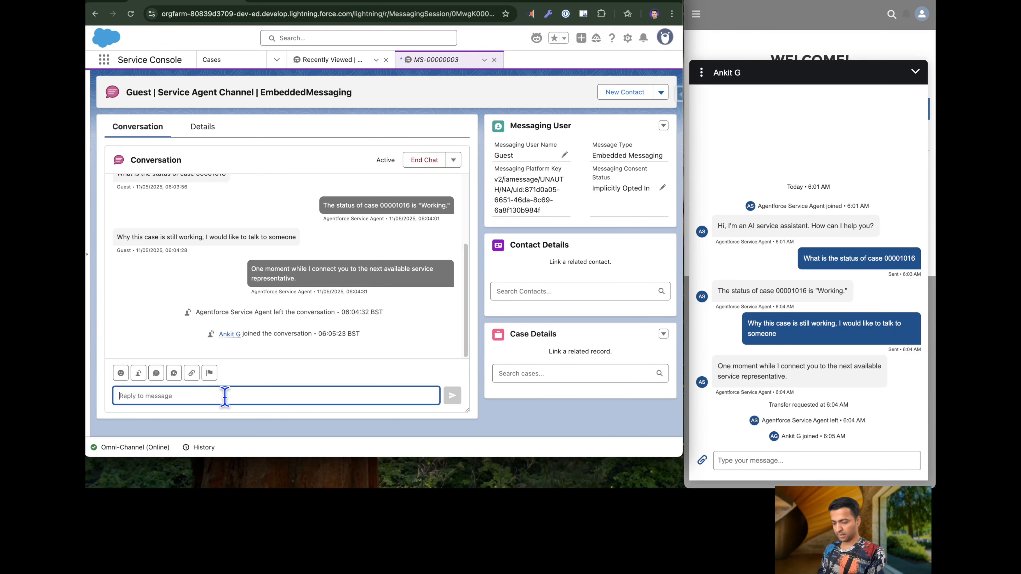
{"action": "type", "text": "Hello"}
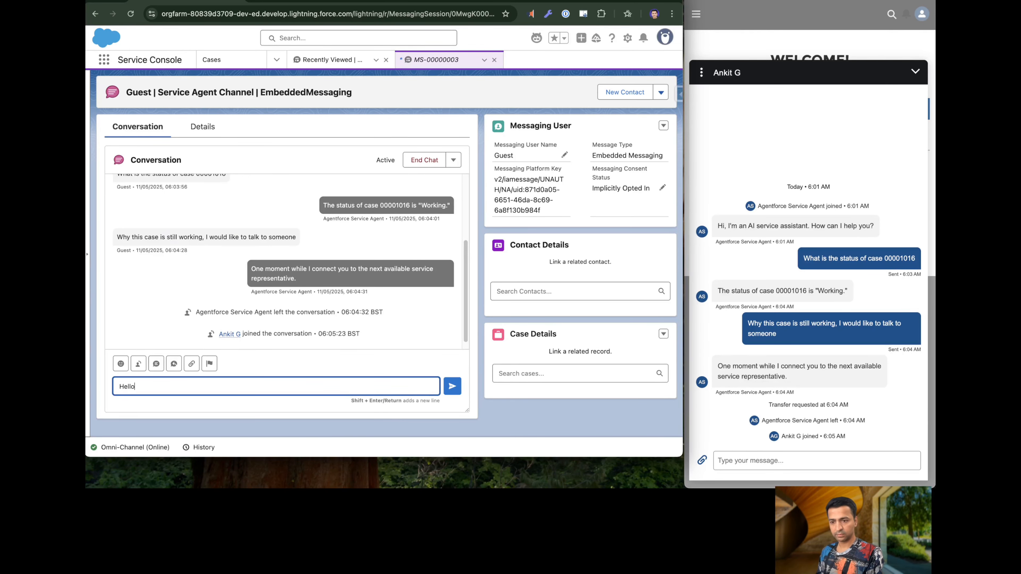
{"action": "type", "text": ", My nam"}
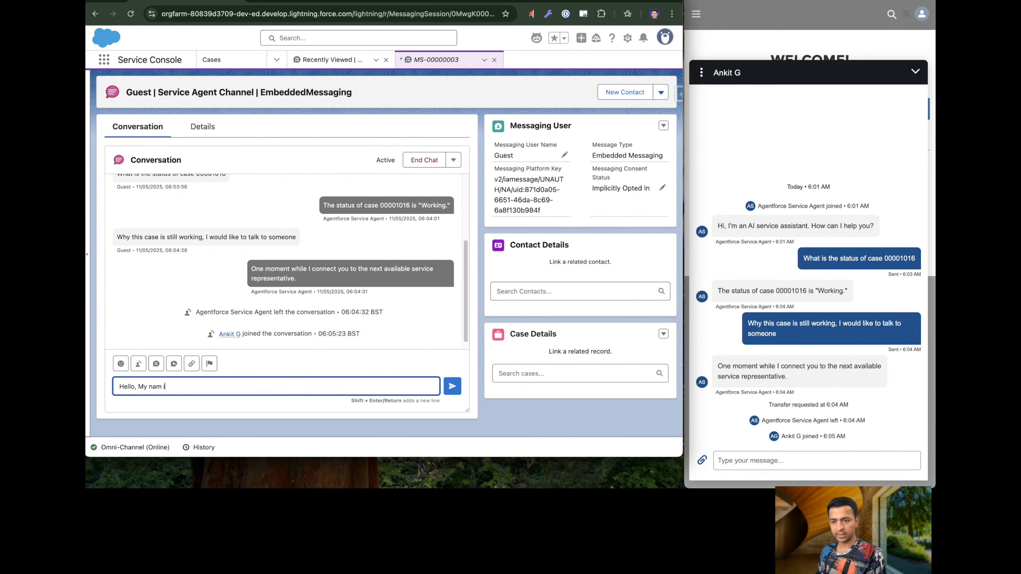
{"action": "type", "text": "e is ANk"}
{"action": "key", "text": "BackSpace"}
{"action": "key", "text": "BackSpace"}
{"action": "type", "text": "nkit, how "}
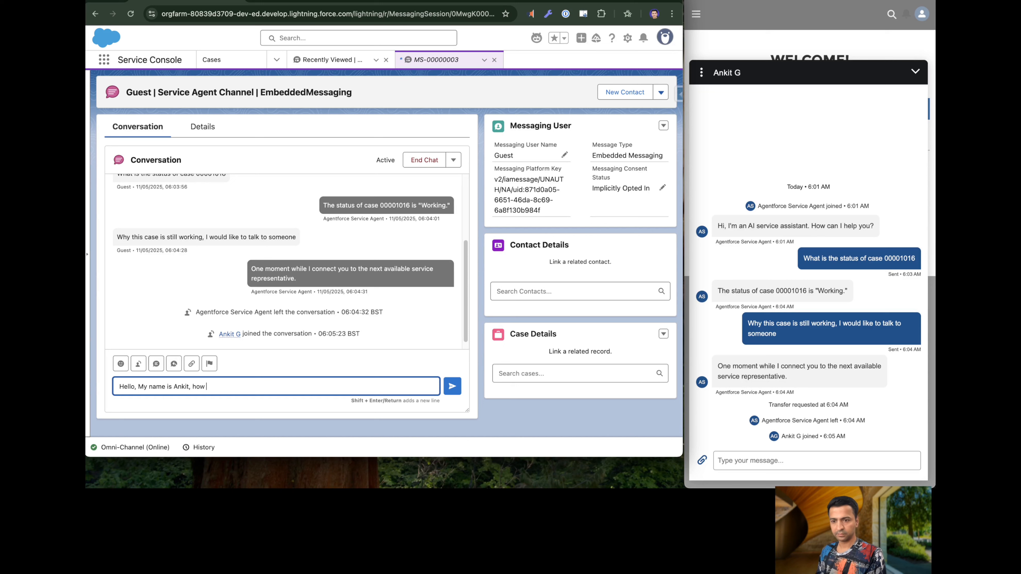
{"action": "type", "text": "can I helo"}
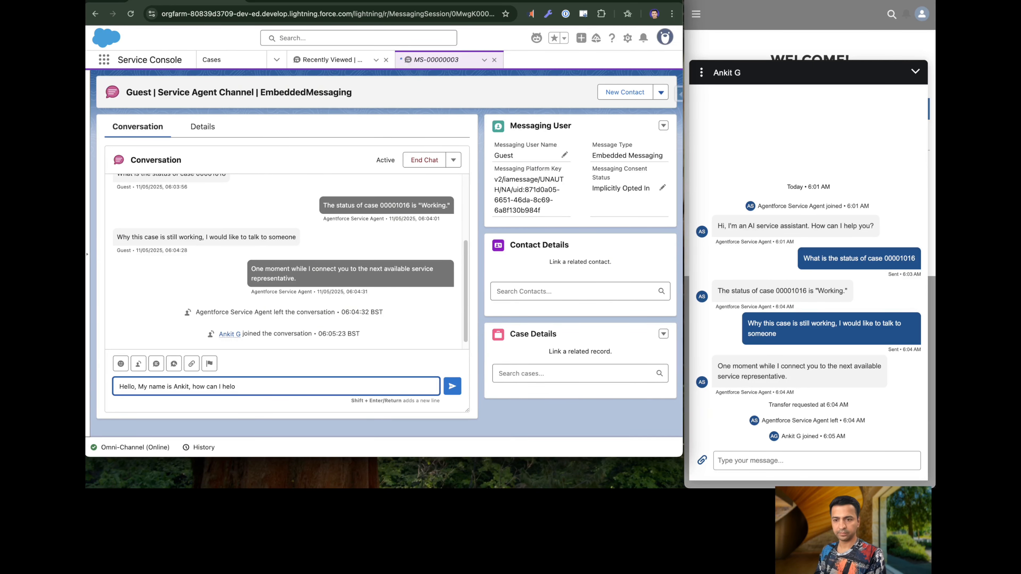
{"action": "key", "text": "BackSpace"}
{"action": "type", "text": "p you t"}
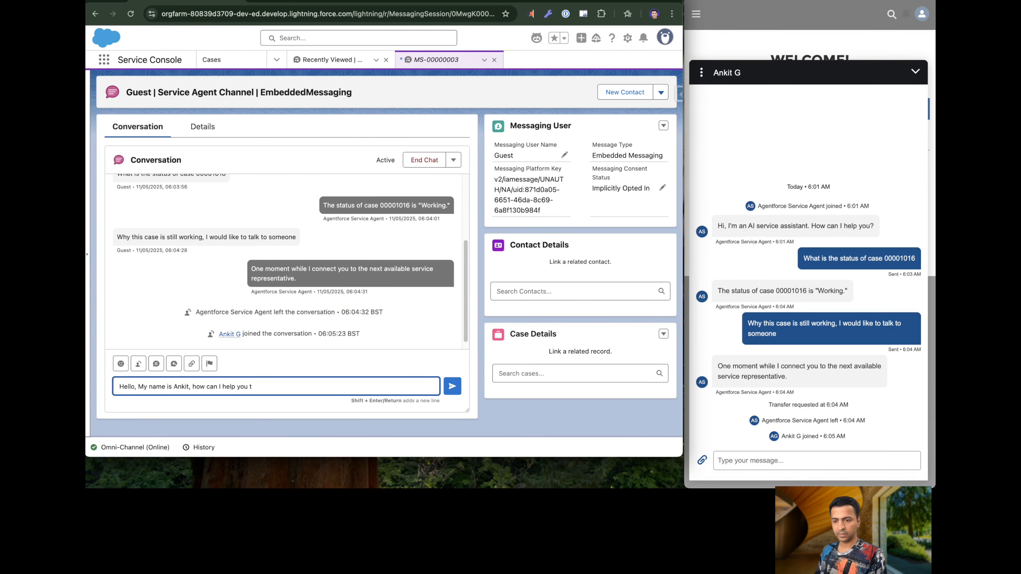
{"action": "type", "text": "oday?"}
{"action": "key", "text": "Return"}
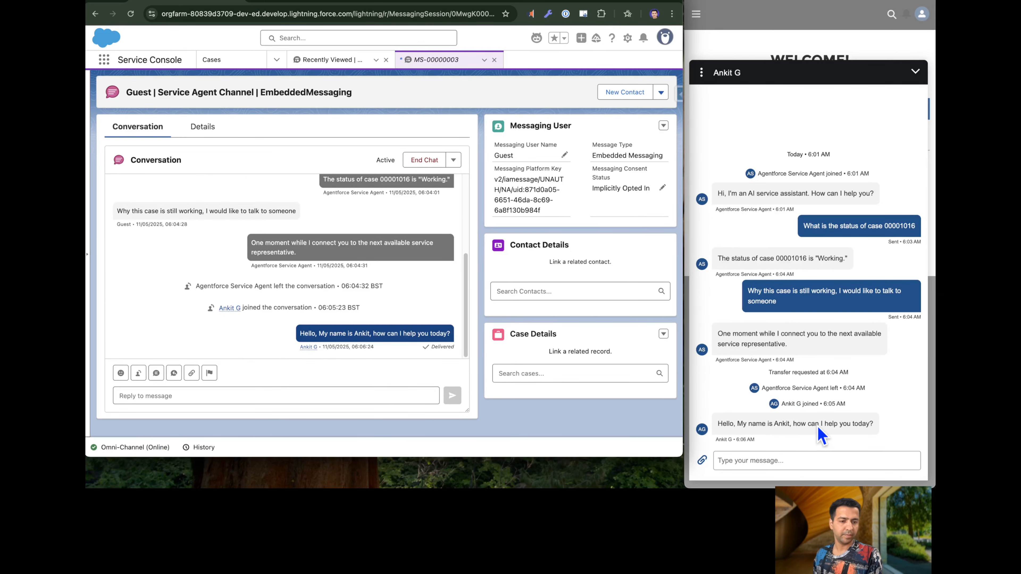
Send "Thank you for your message, have a good day...." from the guest's chat window.
{"action": "left_click", "coordinate": [780, 461]}
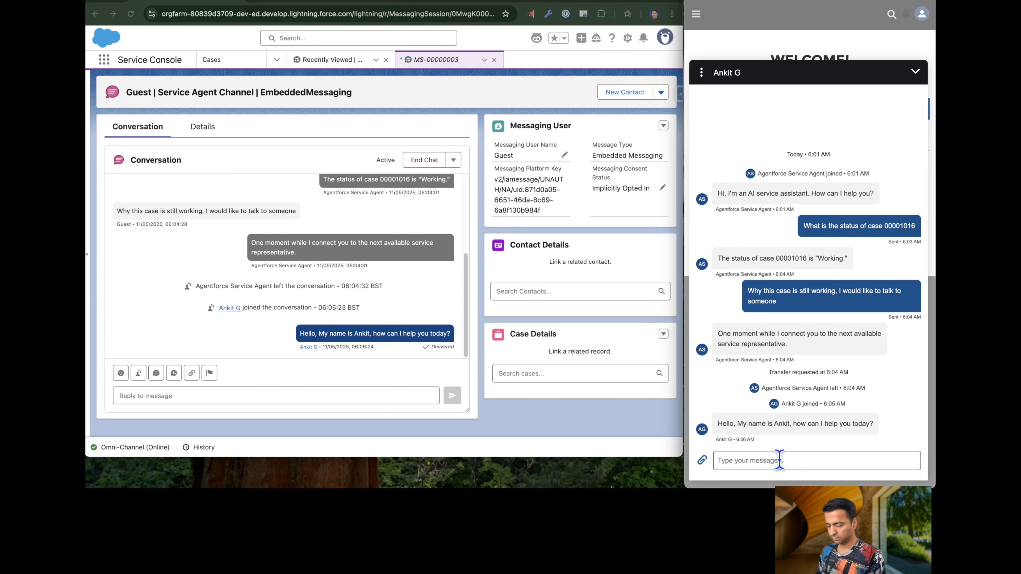
{"action": "type", "text": "Thank"}
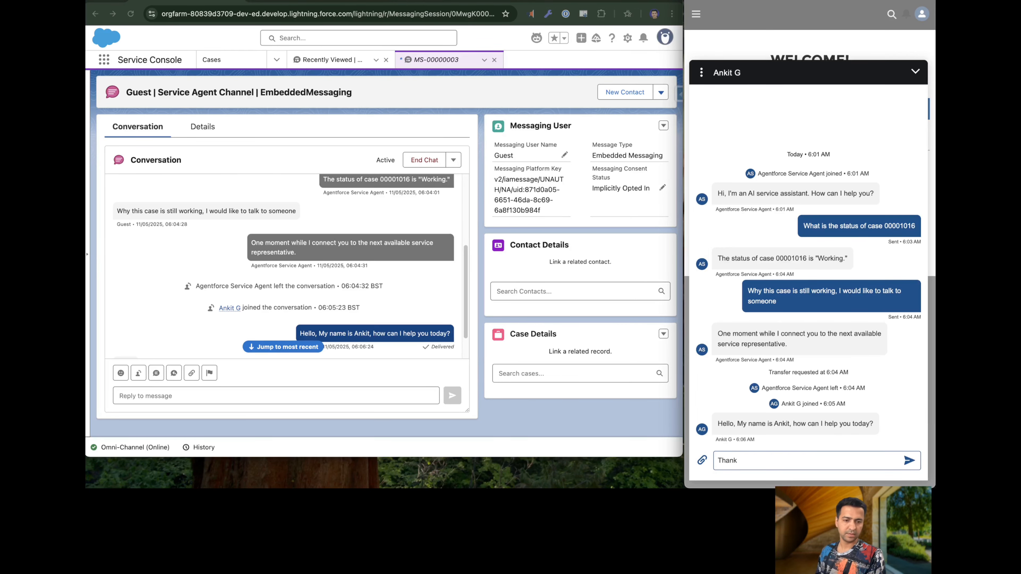
{"action": "type", "text": " you for your "}
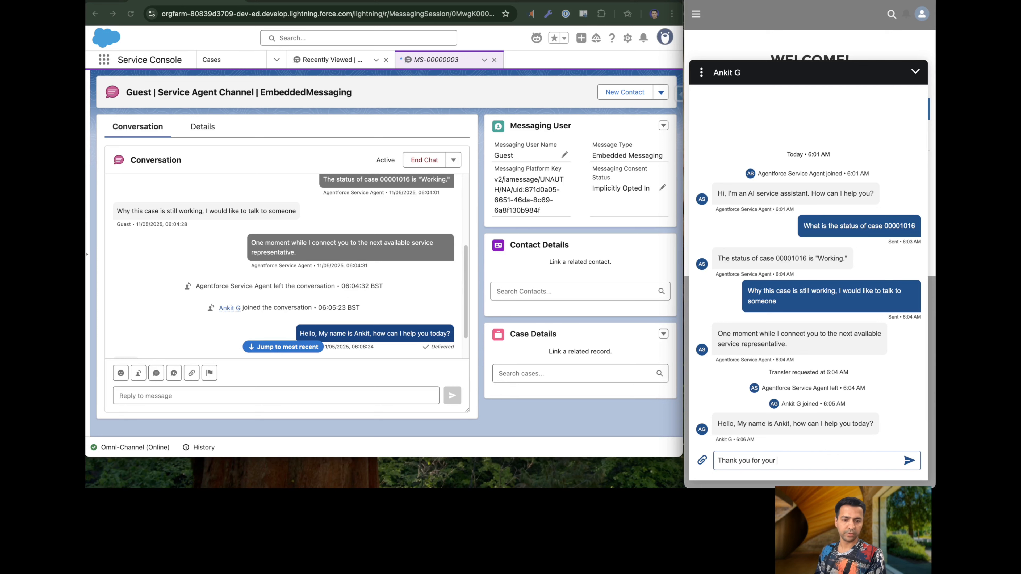
{"action": "type", "text": "message, have a g"}
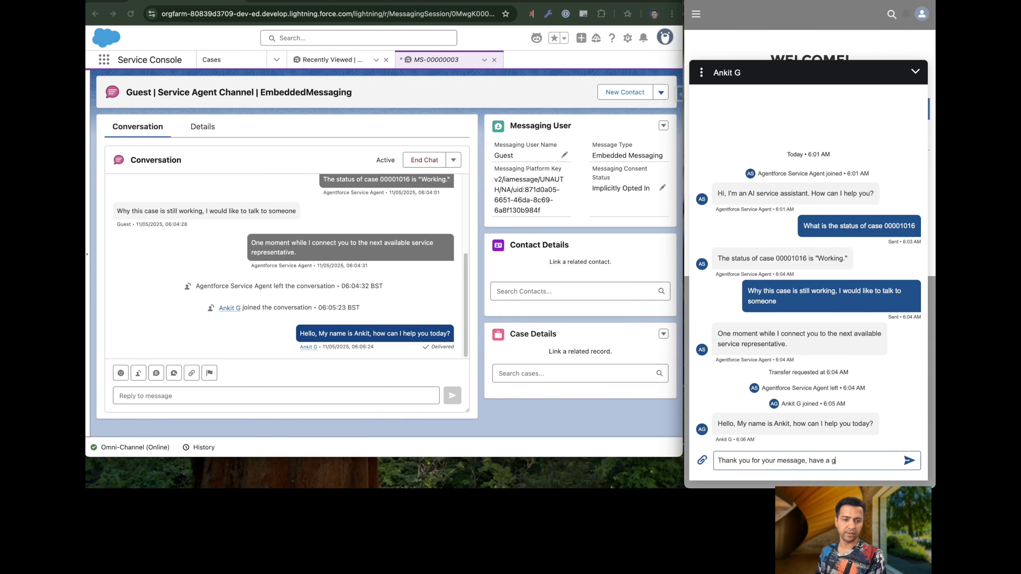
{"action": "type", "text": "ood day."}
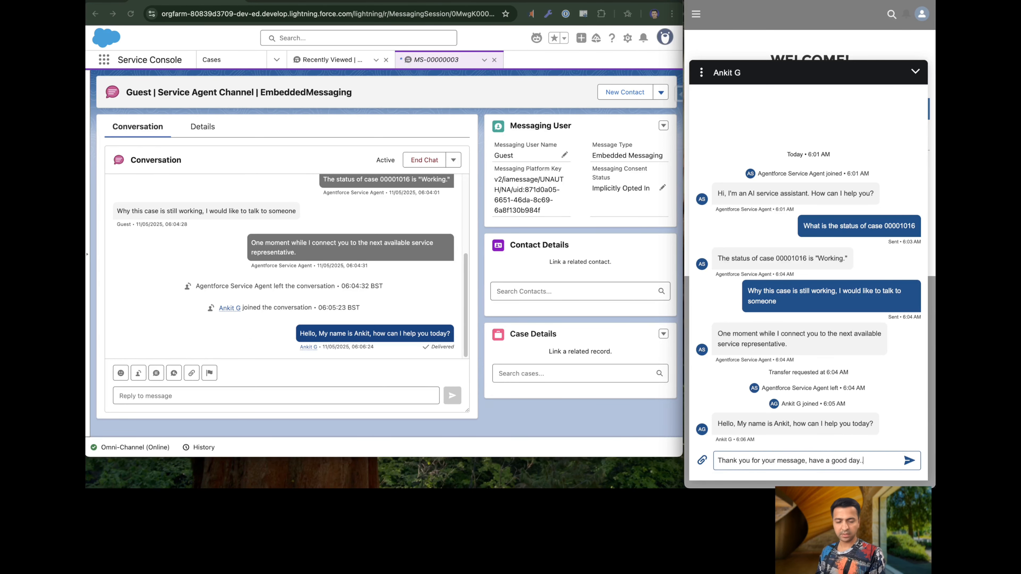
{"action": "type", "text": "..."}
{"action": "key", "text": "Return"}
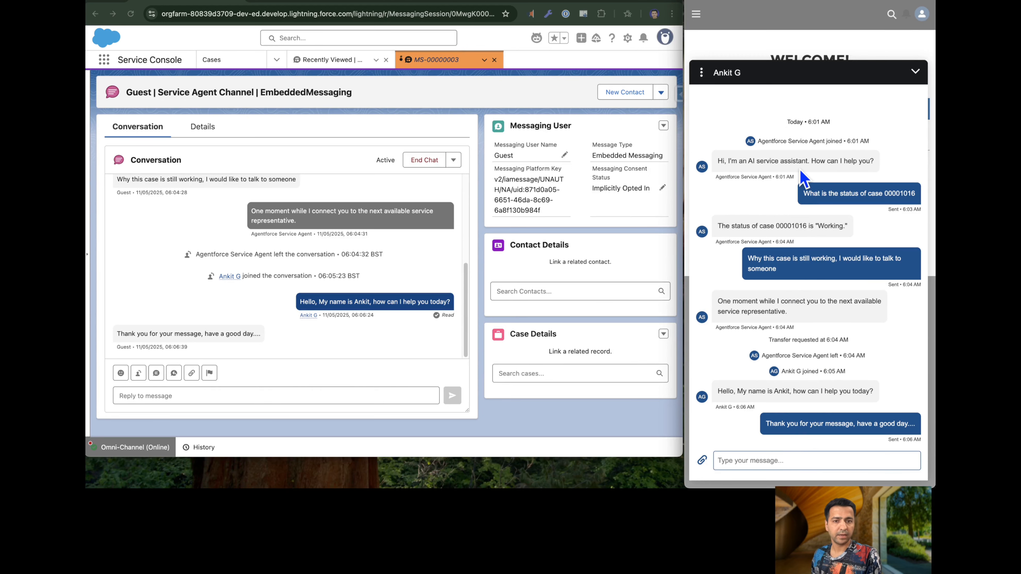
Mark the messaging session as Customer Inactive and check the end of its conversation transcript.
{"action": "left_click", "coordinate": [354, 164]}
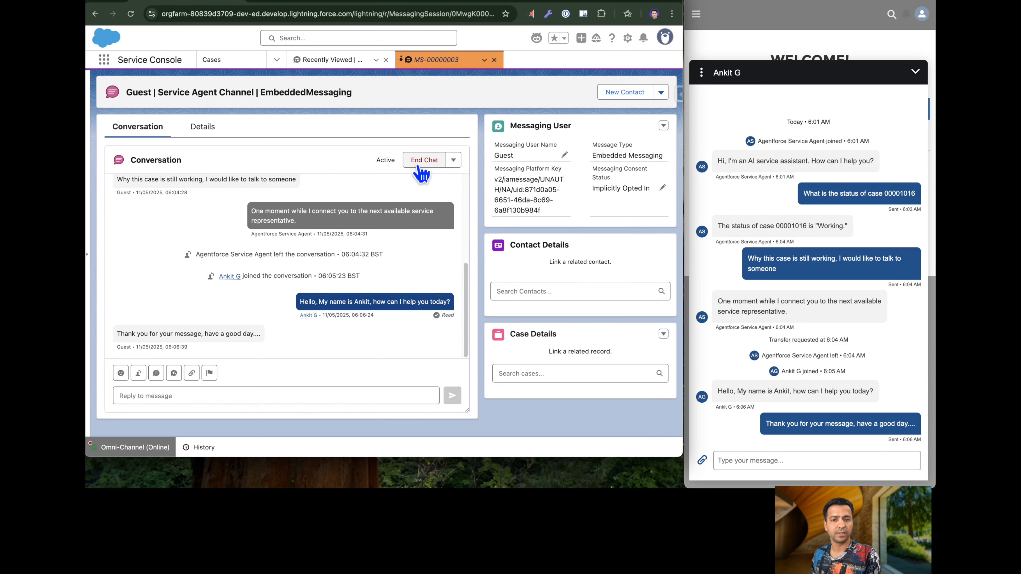
{"action": "left_click", "coordinate": [454, 162]}
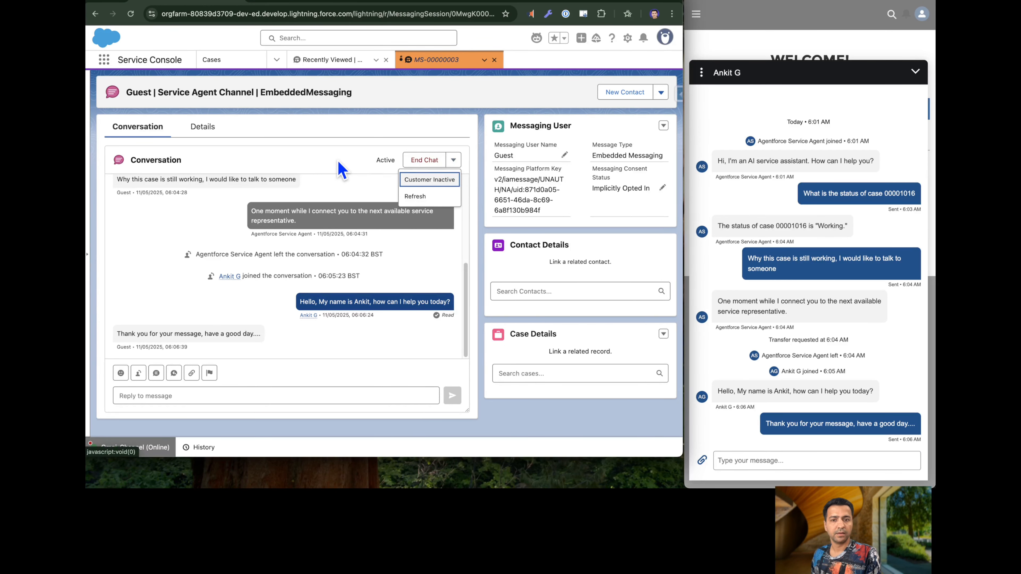
{"action": "left_click", "coordinate": [407, 181]}
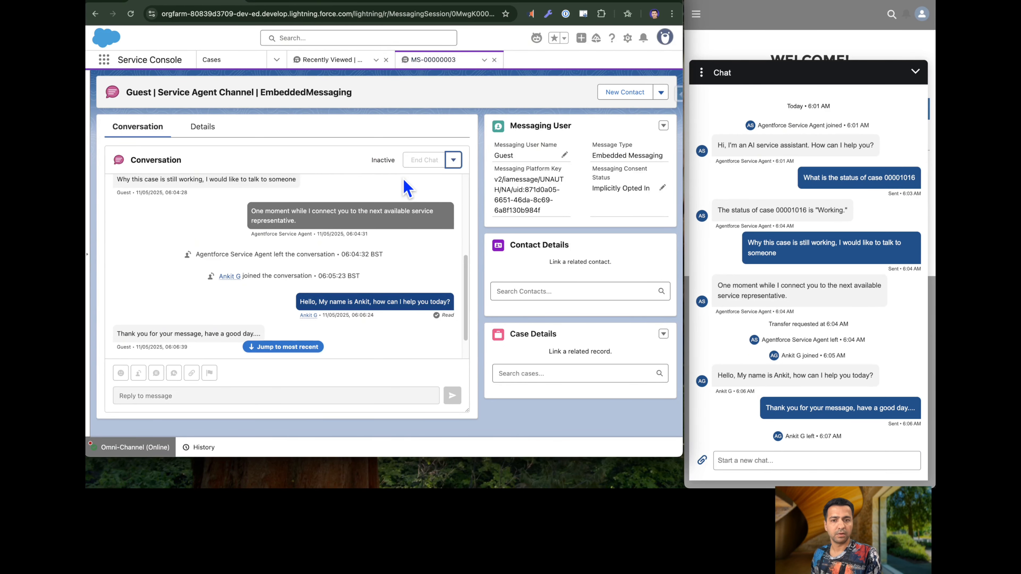
{"action": "scroll", "coordinate": [287, 253], "scroll_direction": "down", "scroll_amount": 2}
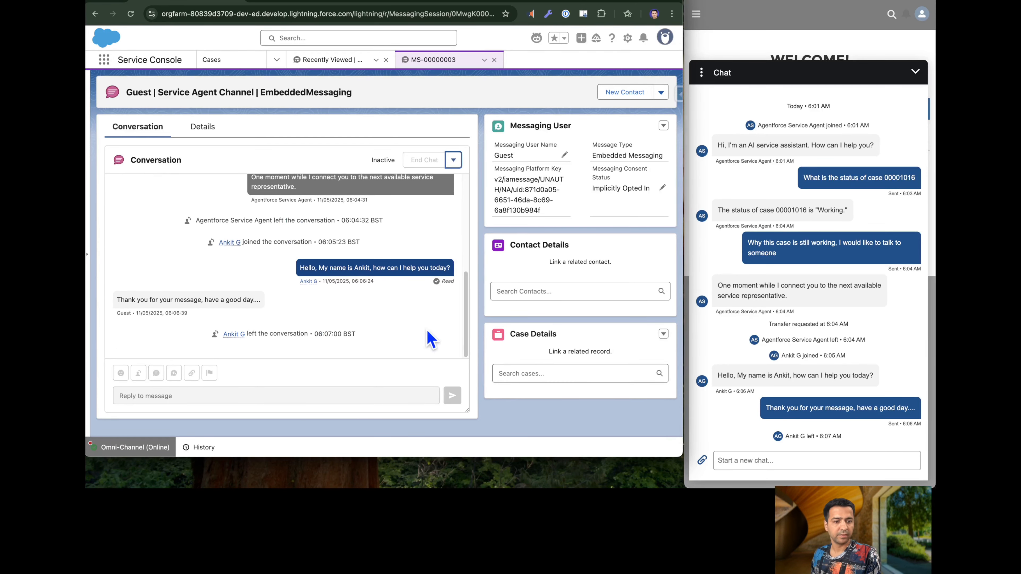
Close the guest's ended chat through its options and launch the chat again from the Experience site's home page.
{"action": "left_click", "coordinate": [789, 440]}
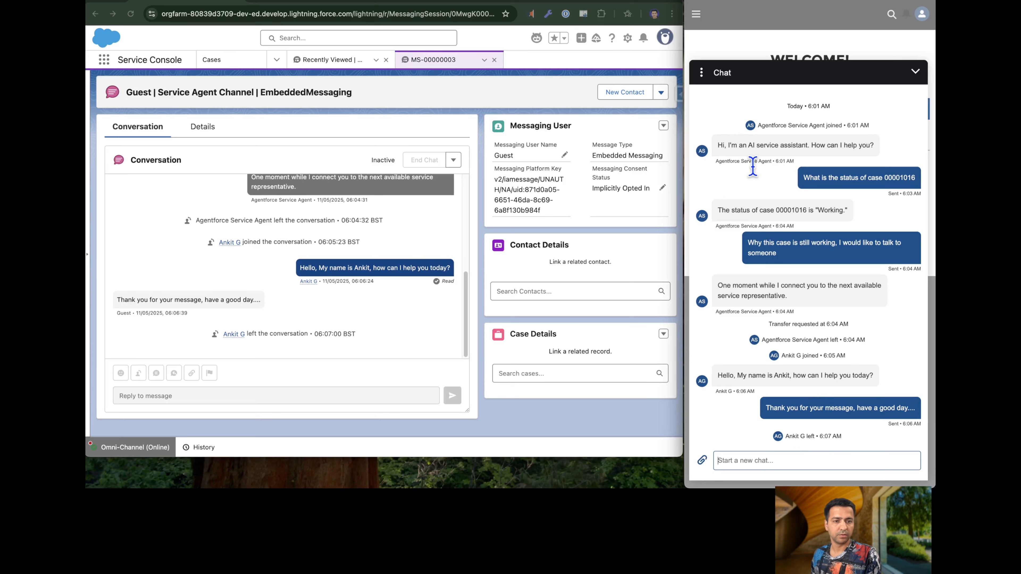
{"action": "left_click", "coordinate": [702, 73]}
{"action": "left_click", "coordinate": [716, 105]}
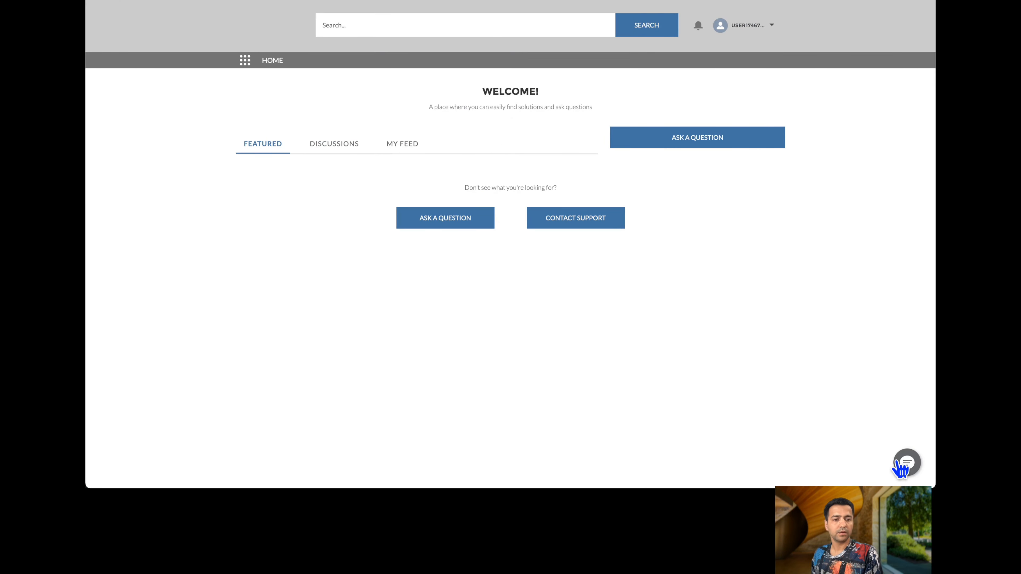
{"action": "left_click", "coordinate": [906, 462]}
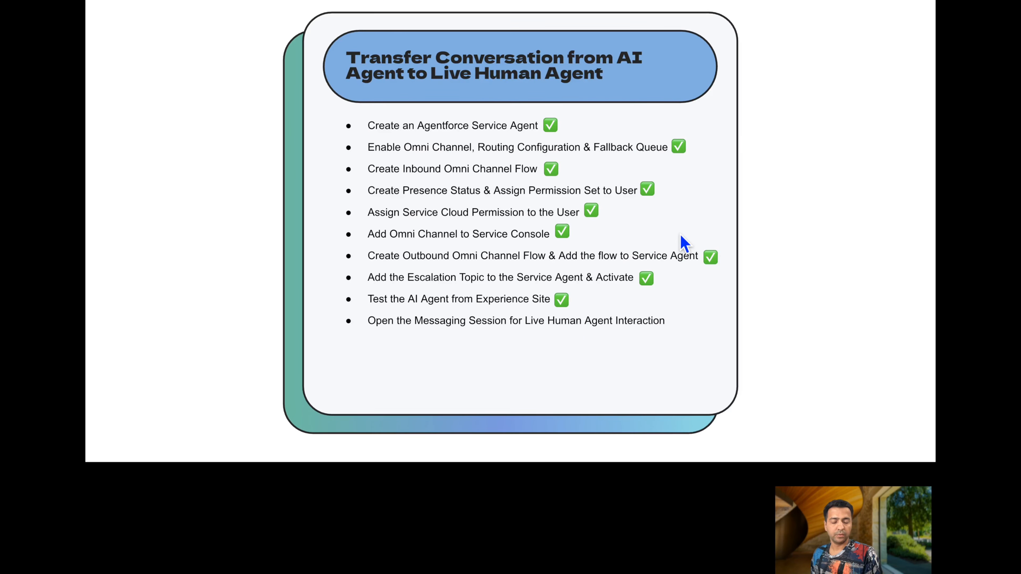
{"action": "key", "text": "Right"}
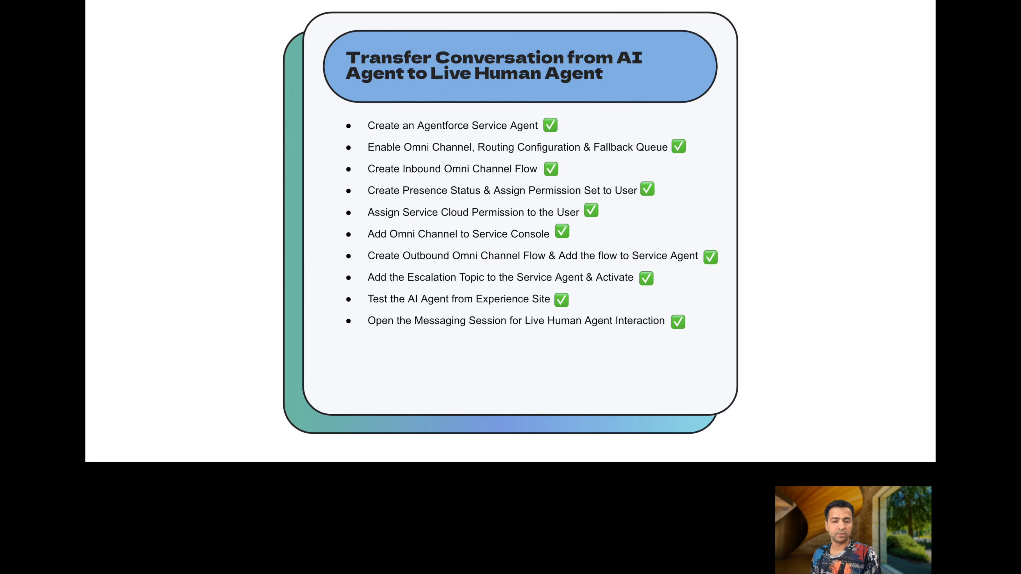